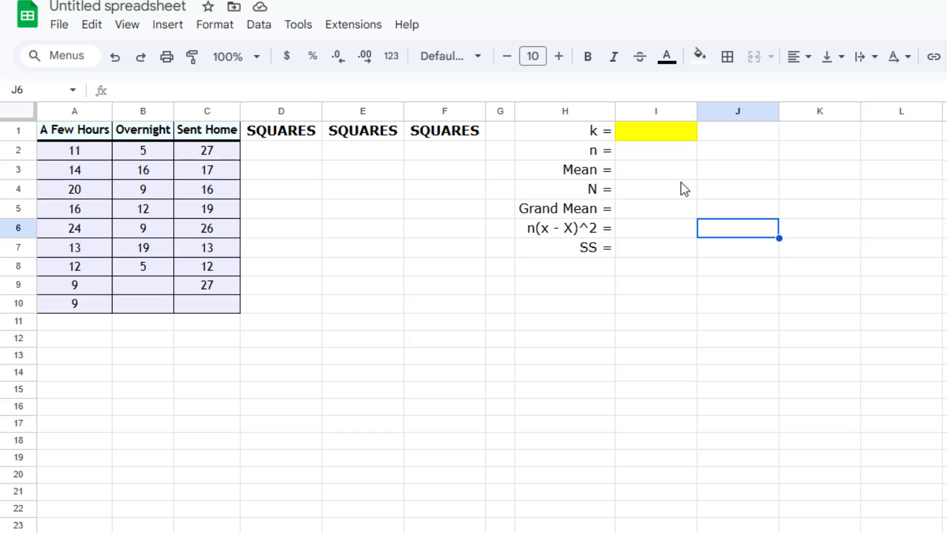
Enter 3 as the k value in cell I1 and center it
left_click(661, 130)
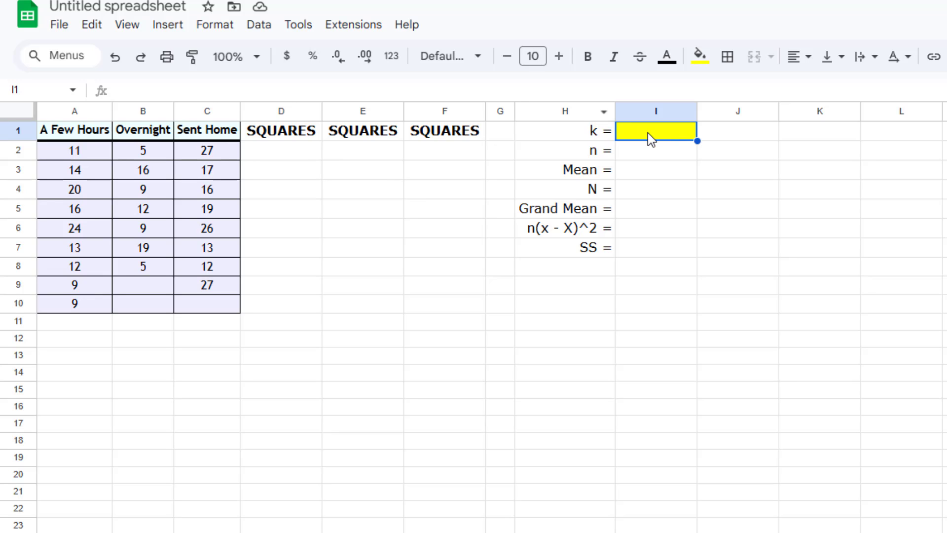
type("3")
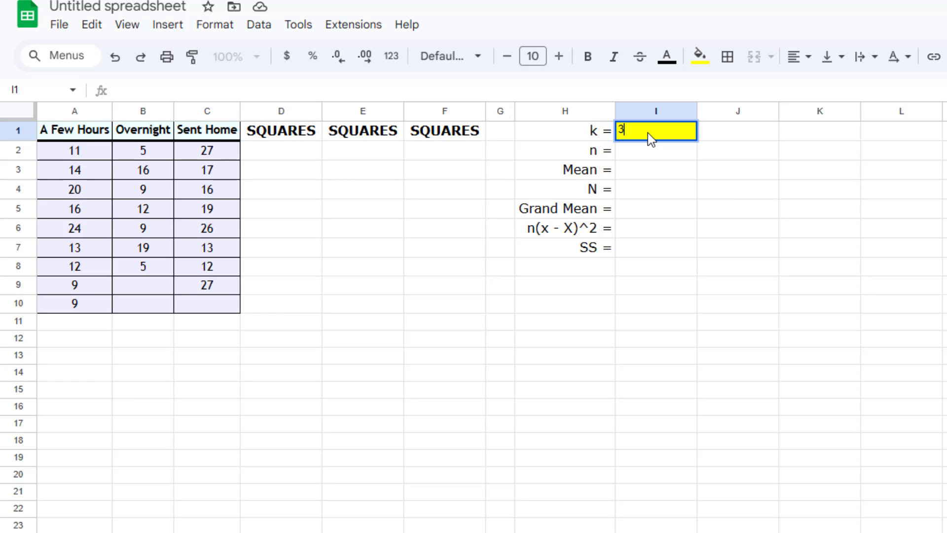
key("Return")
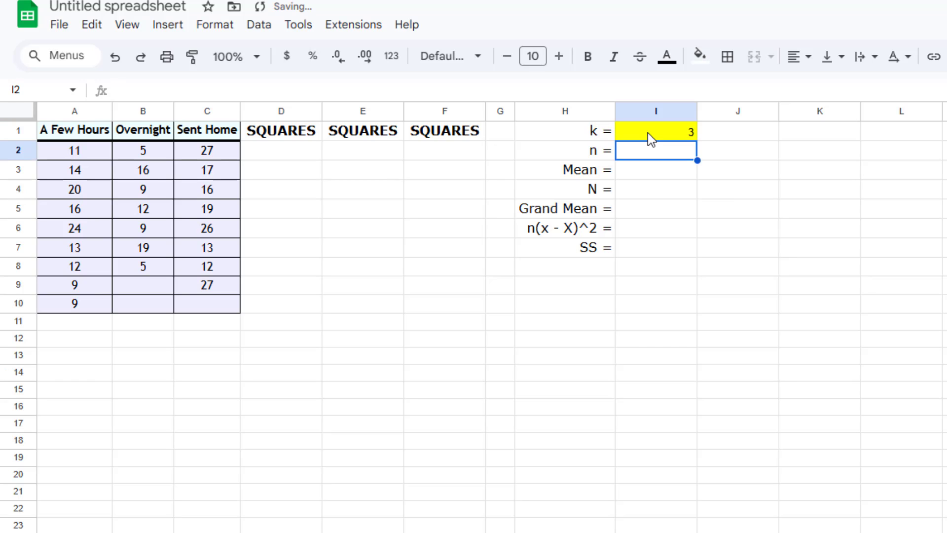
left_click(647, 132)
left_click(804, 58)
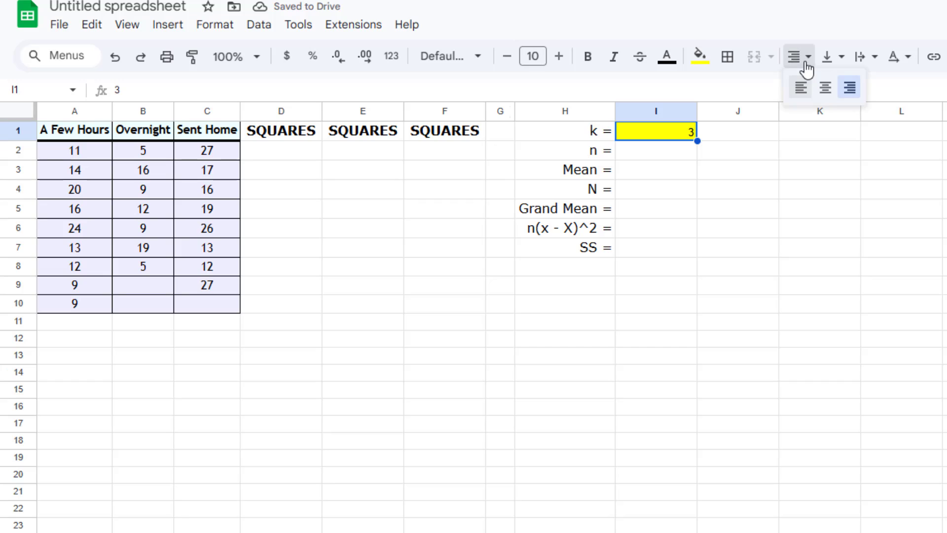
left_click(825, 88)
left_click(831, 224)
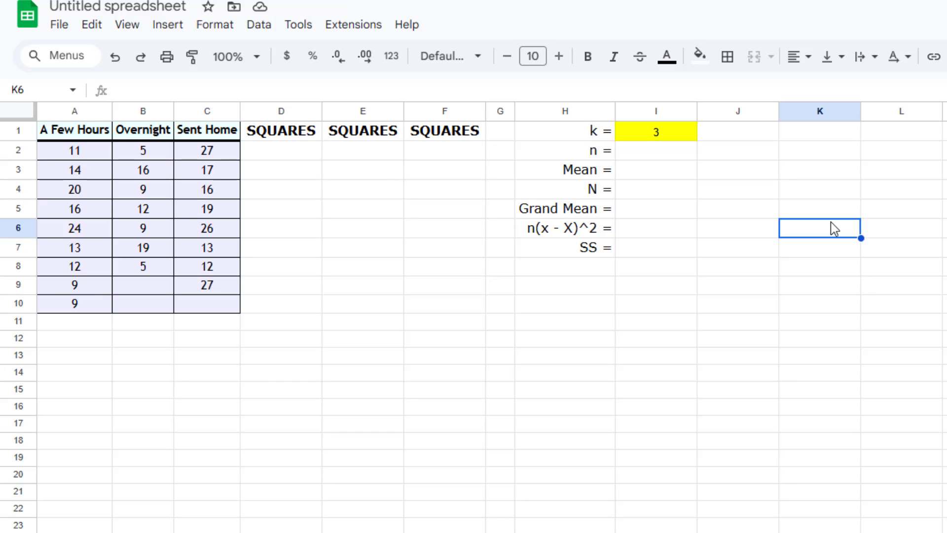
Count the A Few Hours values for n in cell I2 with =COUNT(A:A)
left_click(652, 153)
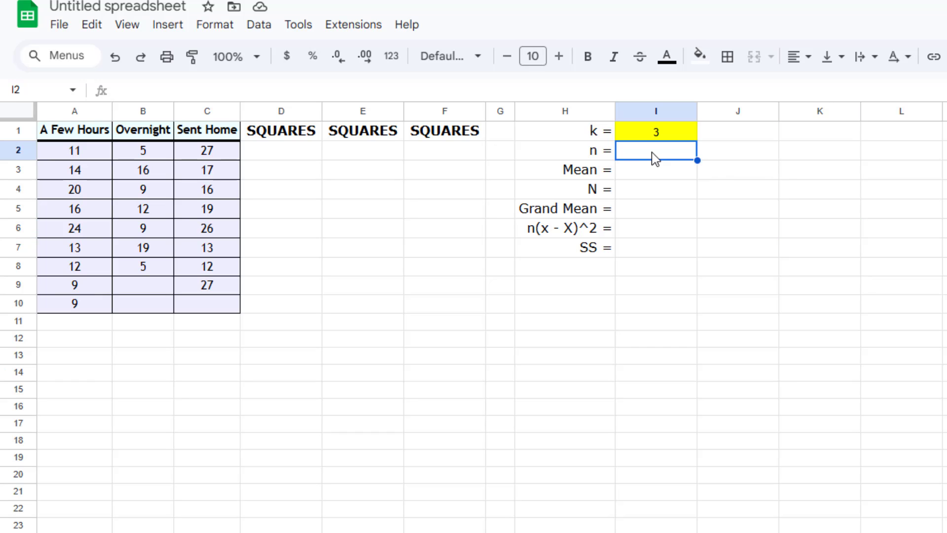
key("Down")
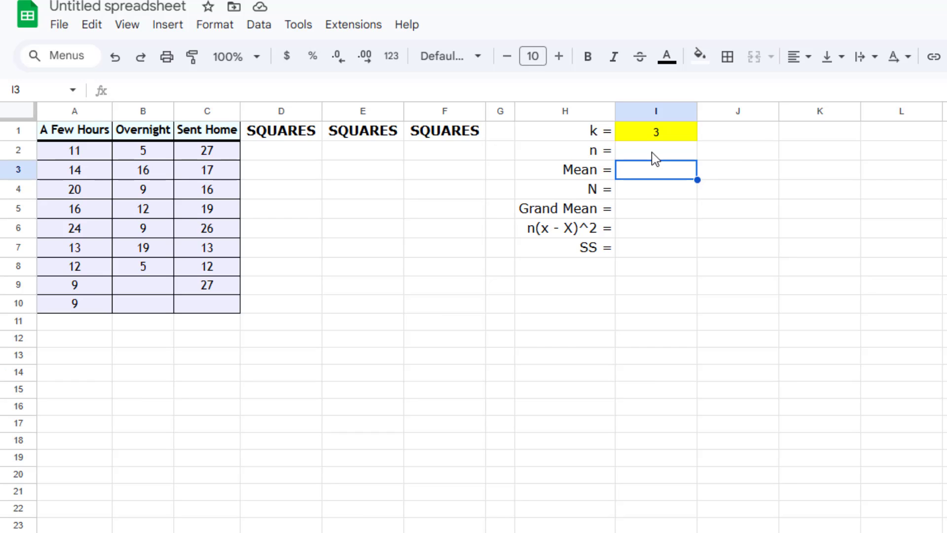
left_click(652, 152)
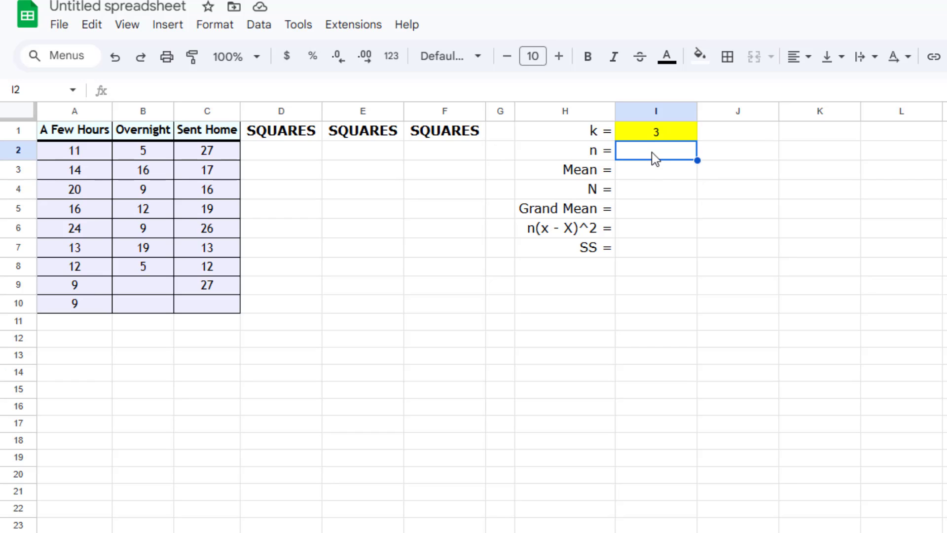
type("=cou")
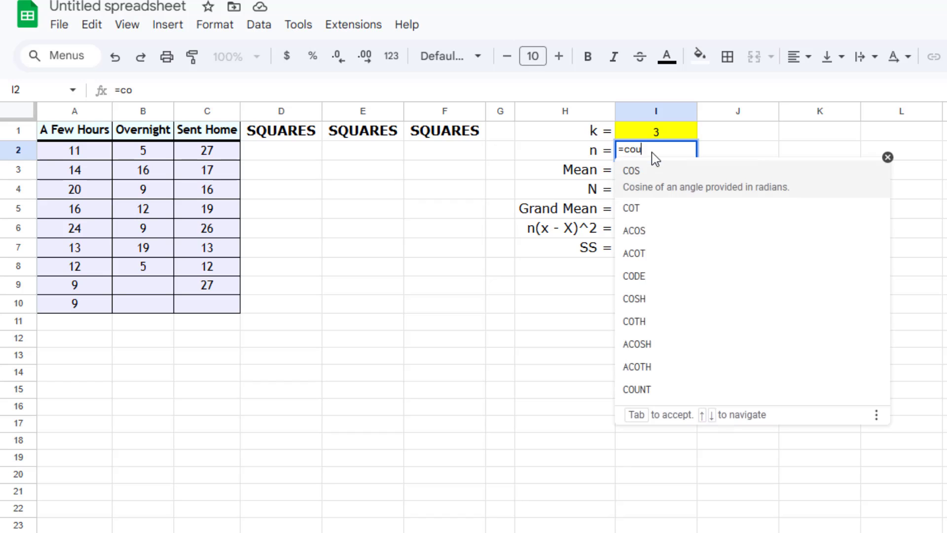
left_click(652, 170)
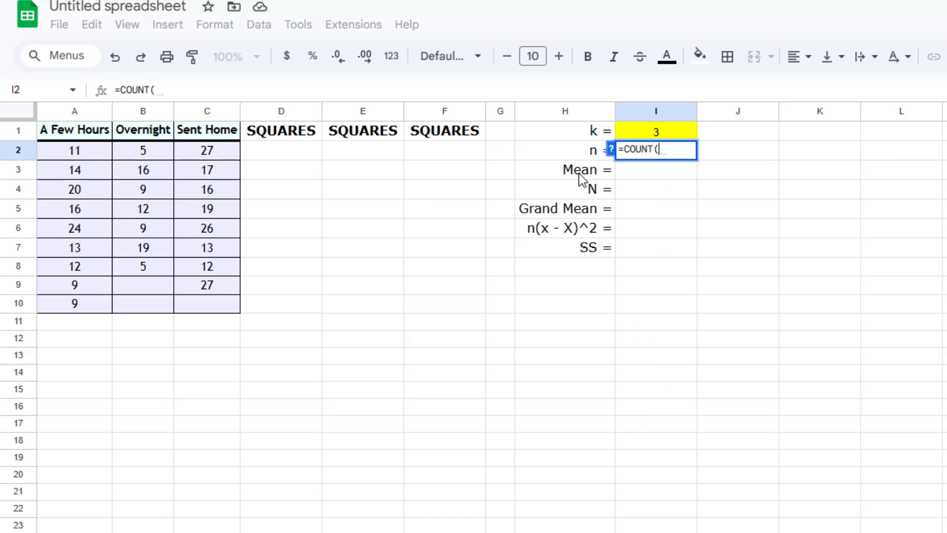
left_click(69, 111)
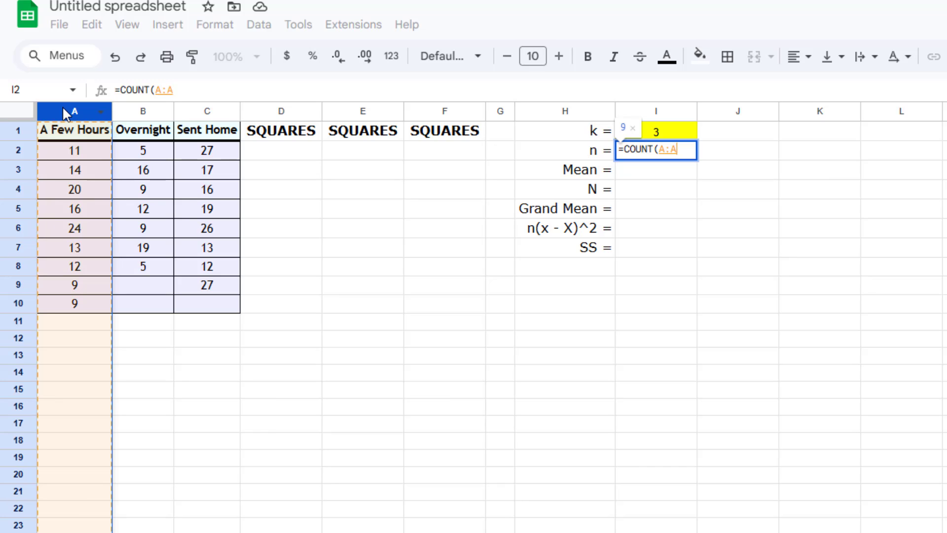
key("Return")
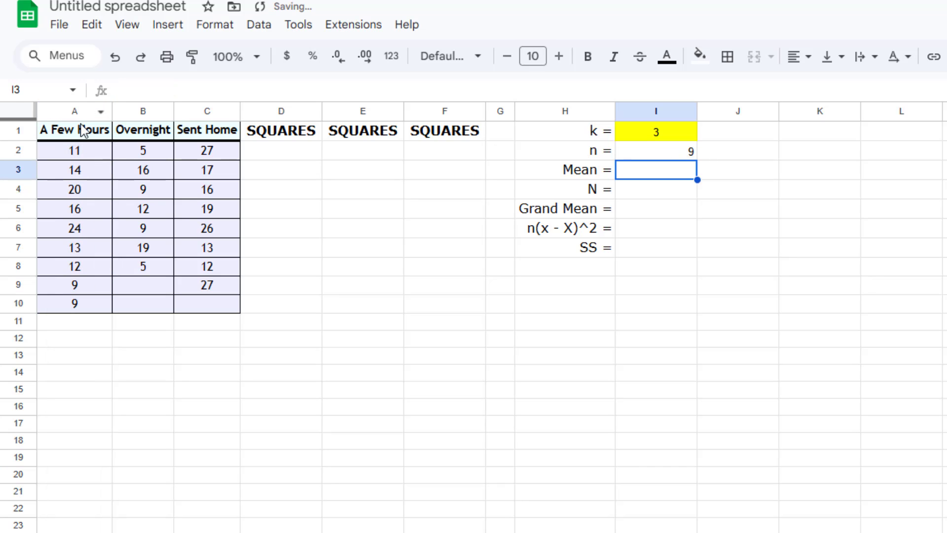
Center the n value in I2 and fill its formula across to K2 for the other two groups
left_click(632, 155)
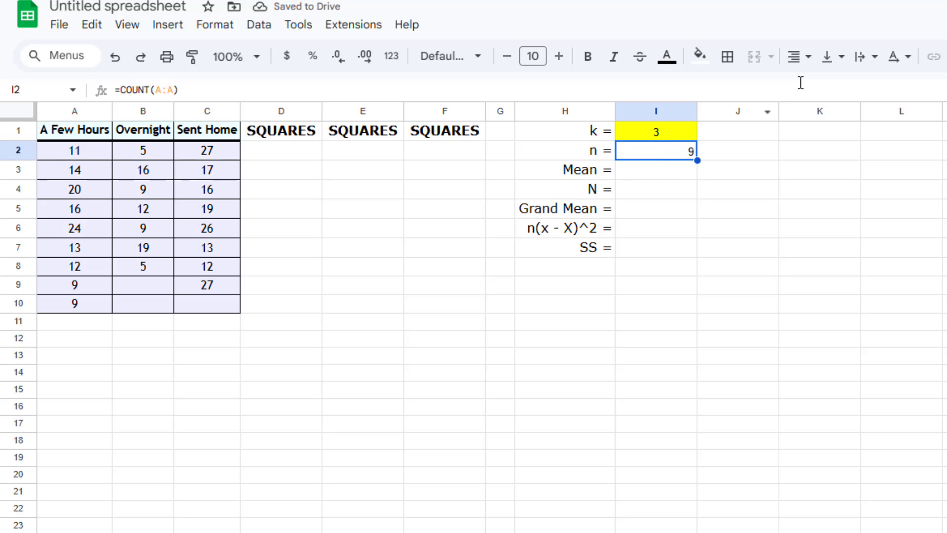
left_click(798, 56)
left_click(825, 89)
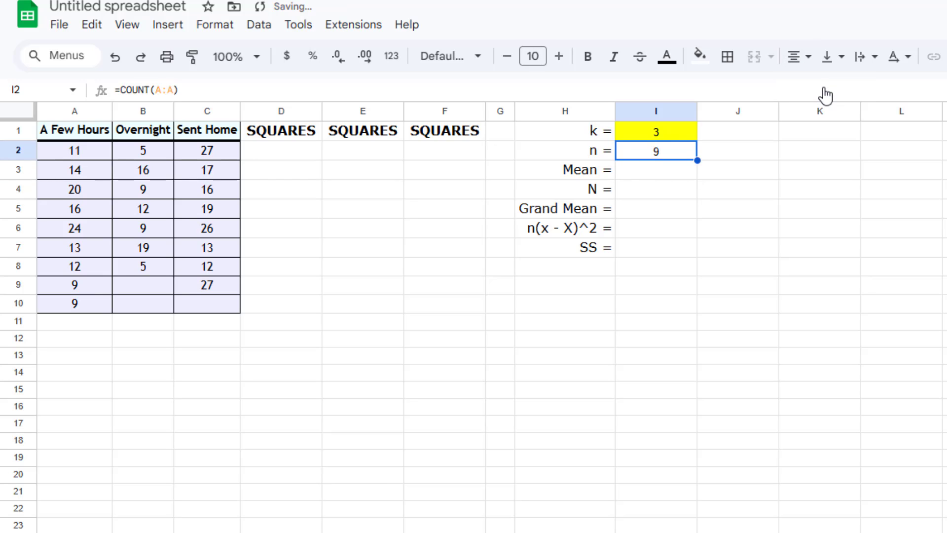
left_click(747, 236)
left_click(682, 153)
left_click_drag(697, 160, 820, 159)
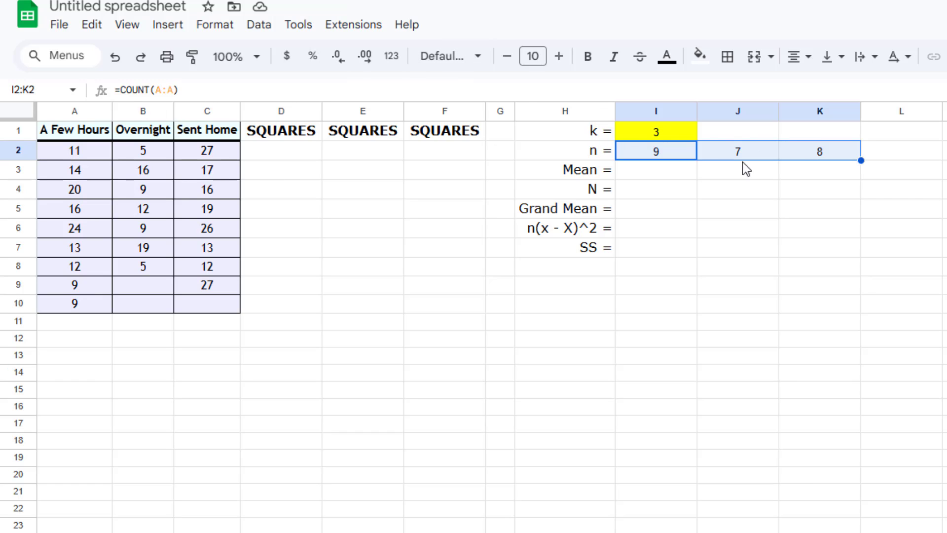
Try extending the count formula across L2:N2, and clear those extra cells again
left_click_drag(860, 159, 946, 158)
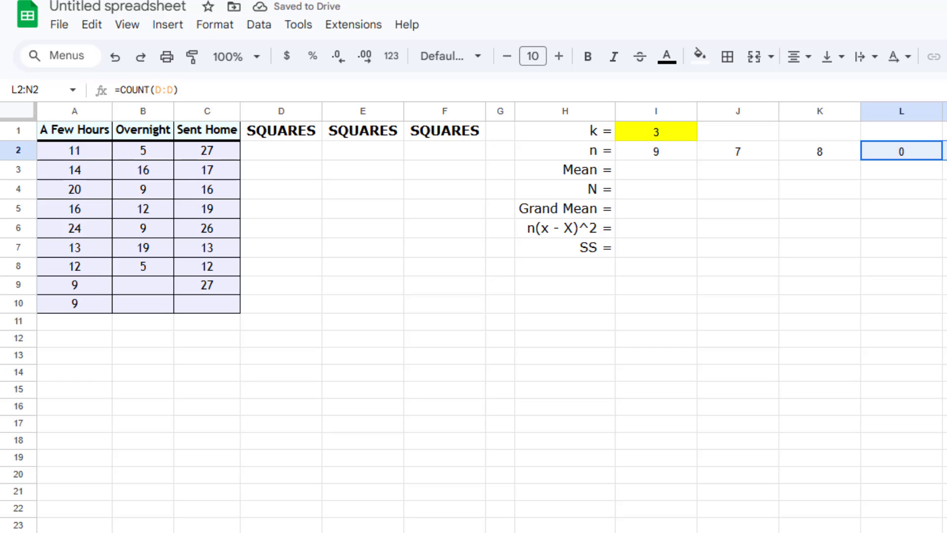
key("Delete")
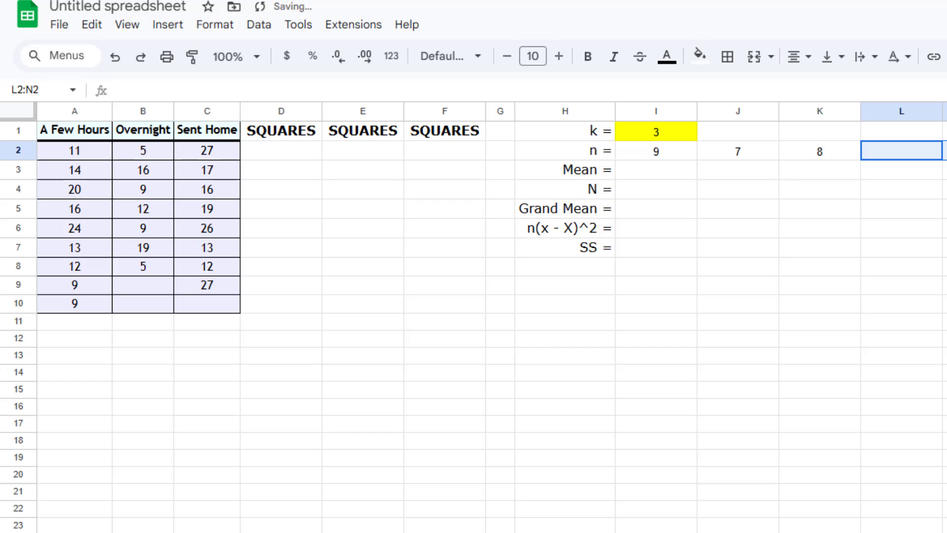
left_click(946, 190)
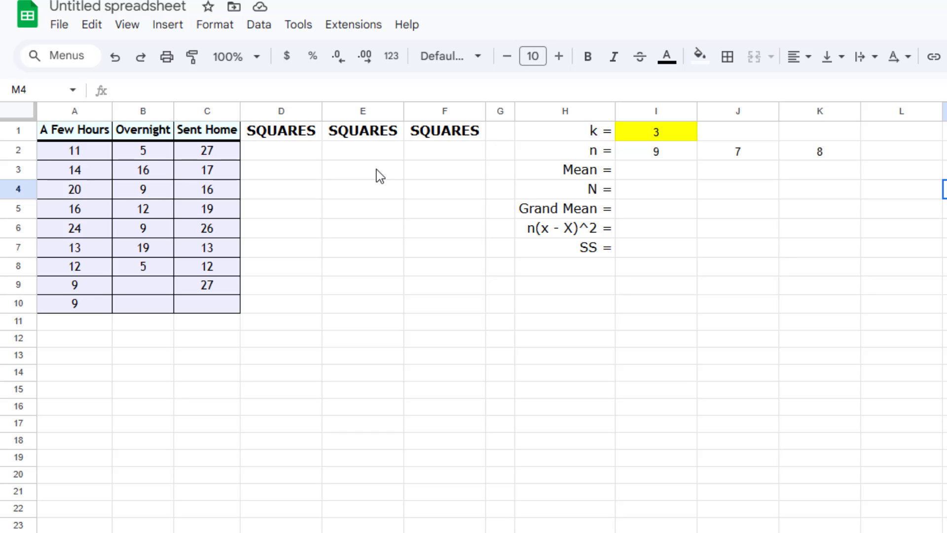
left_click(190, 114)
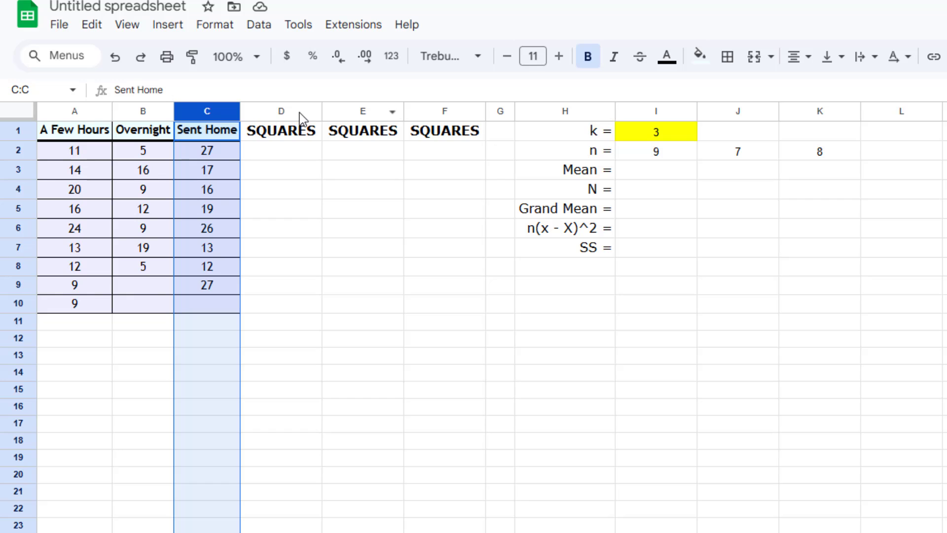
left_click(284, 110)
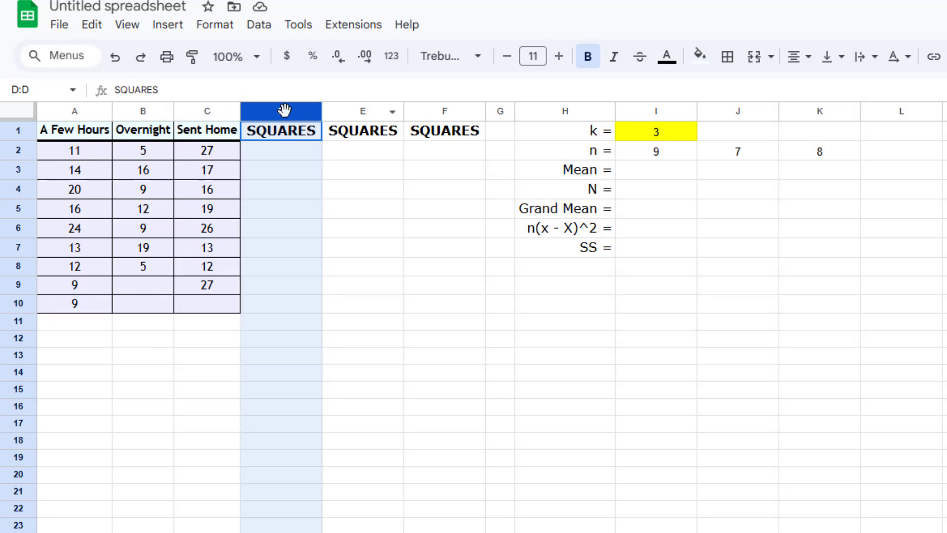
left_click(833, 157)
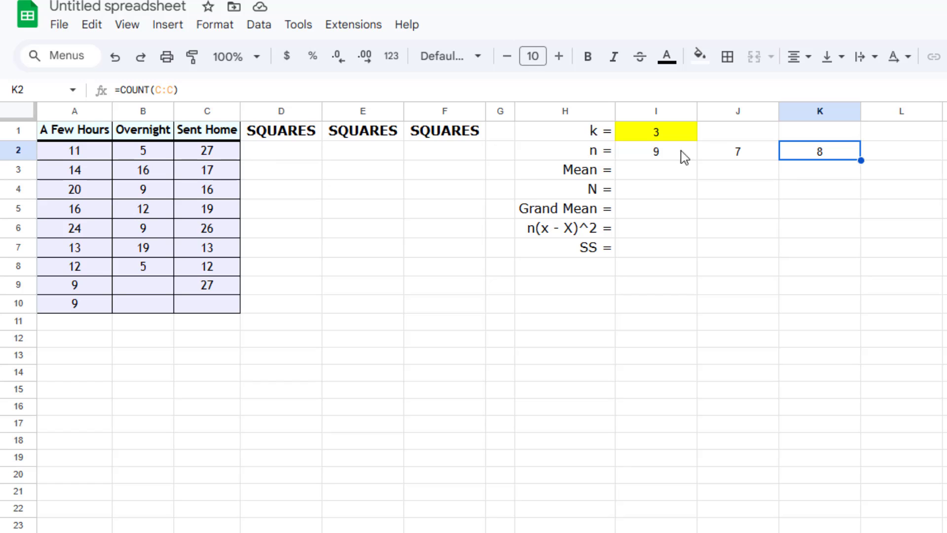
Calculate the A Few Hours mean in cell I3 with =AVERAGE(A:A)
left_click(671, 173)
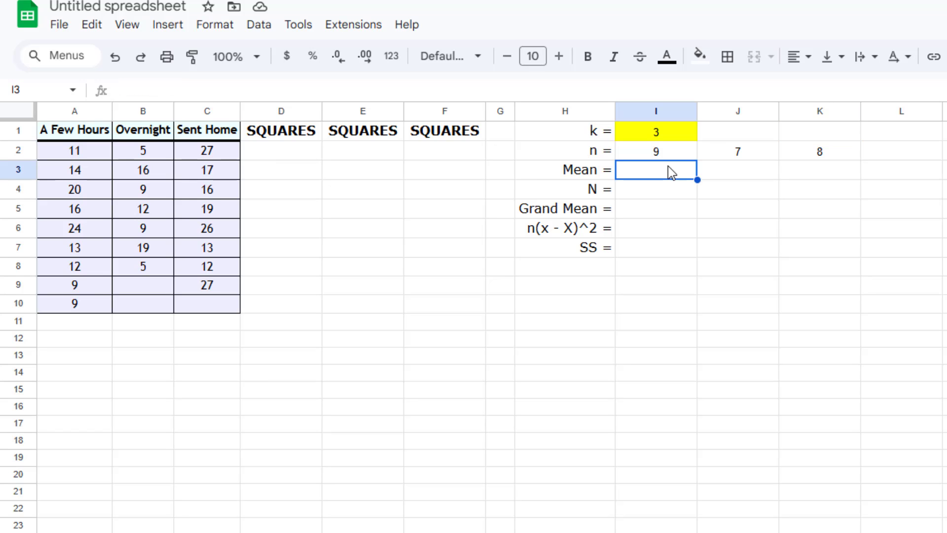
type("=av")
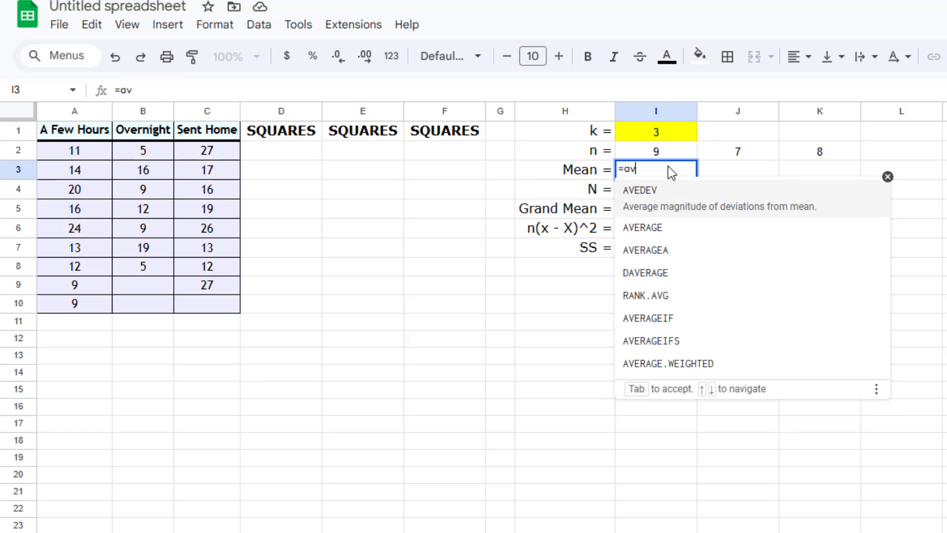
left_click(635, 232)
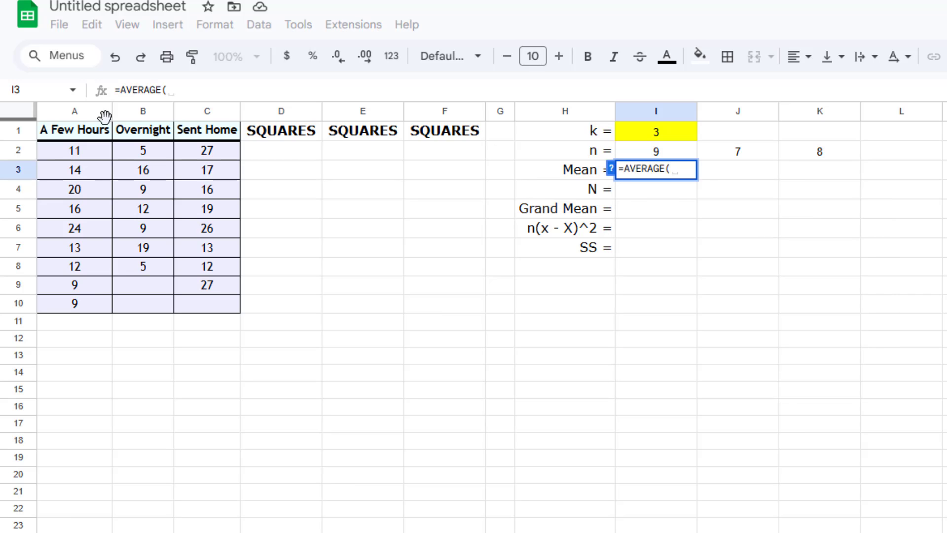
left_click(72, 114)
key("Return")
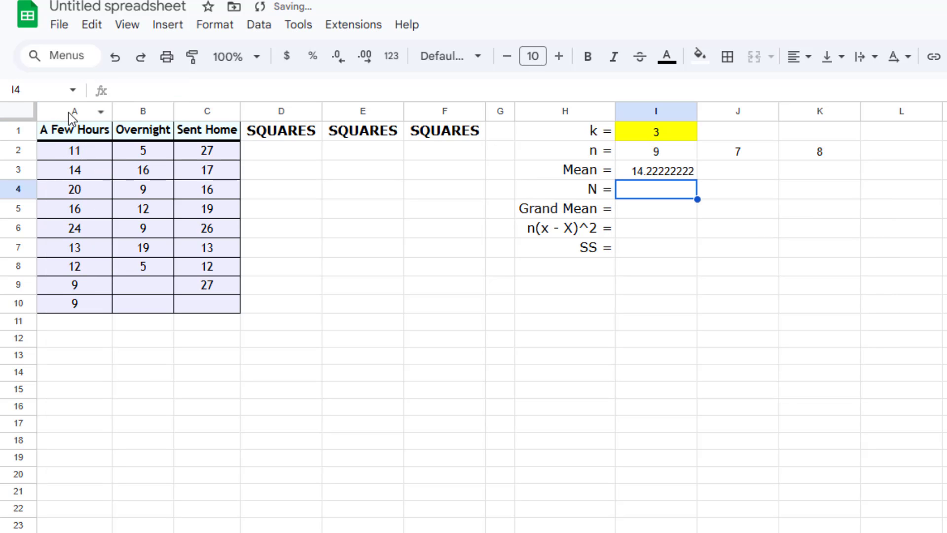
Center the mean in I3 and reduce it to four decimal places
left_click(670, 174)
left_click(792, 65)
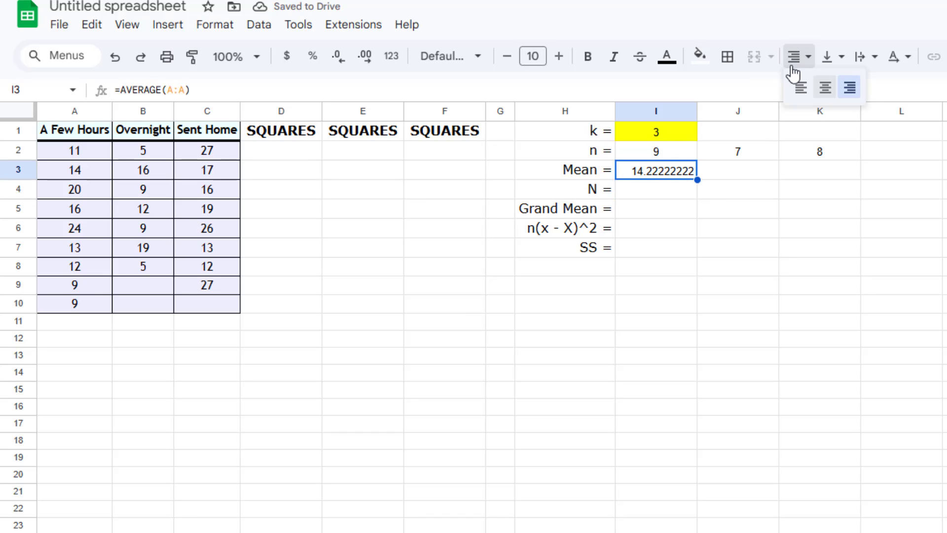
left_click(825, 89)
left_click(338, 62)
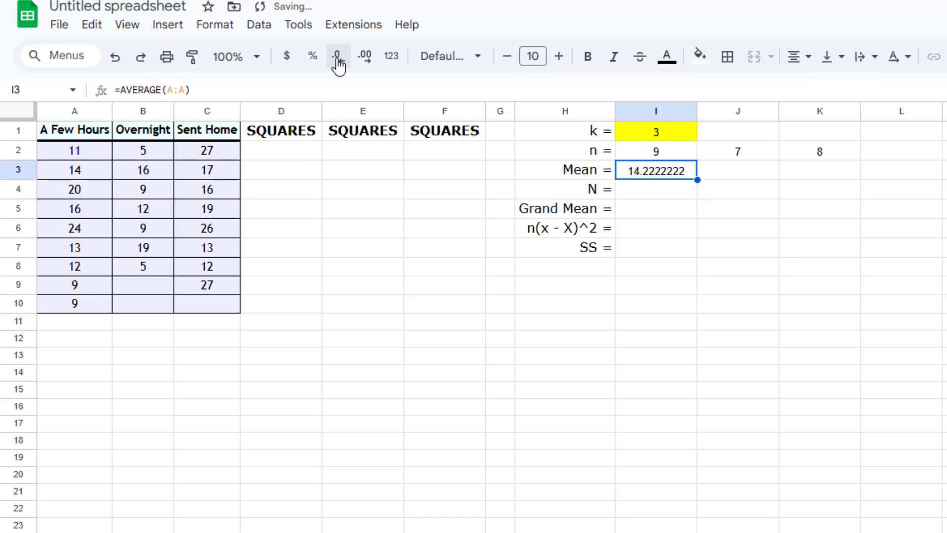
left_click(338, 63)
left_click(339, 64)
left_click(338, 65)
Fill the n and Mean formulas in I2:I3 across to column K
left_click(673, 148)
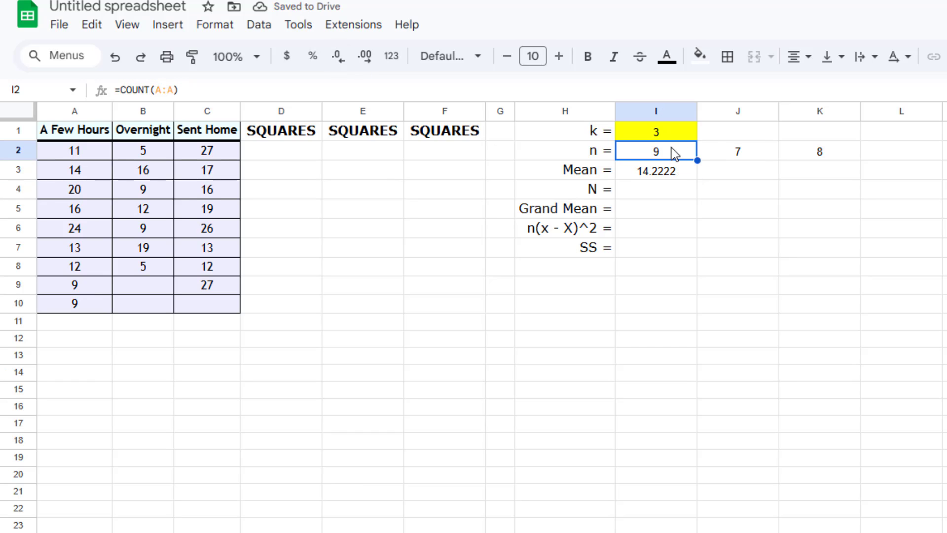
key("shift+Down")
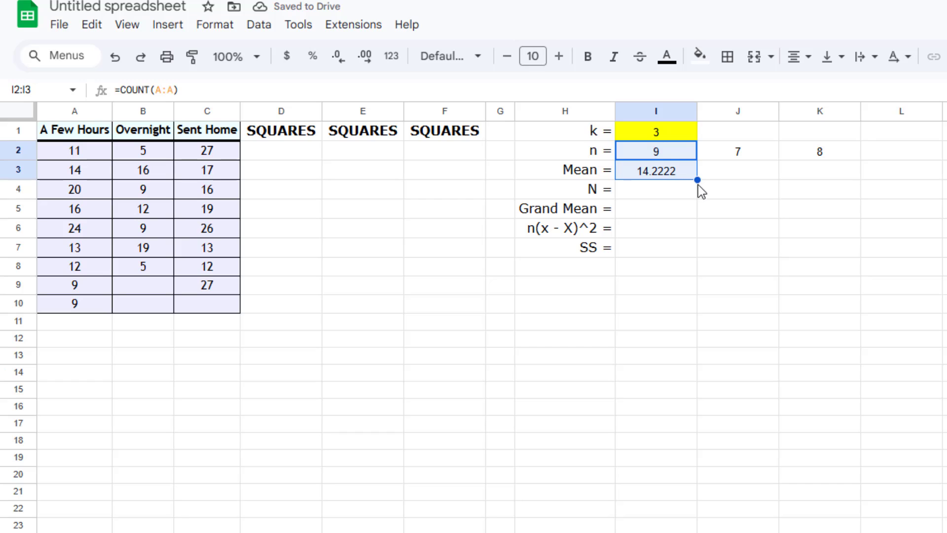
left_click_drag(698, 180, 823, 176)
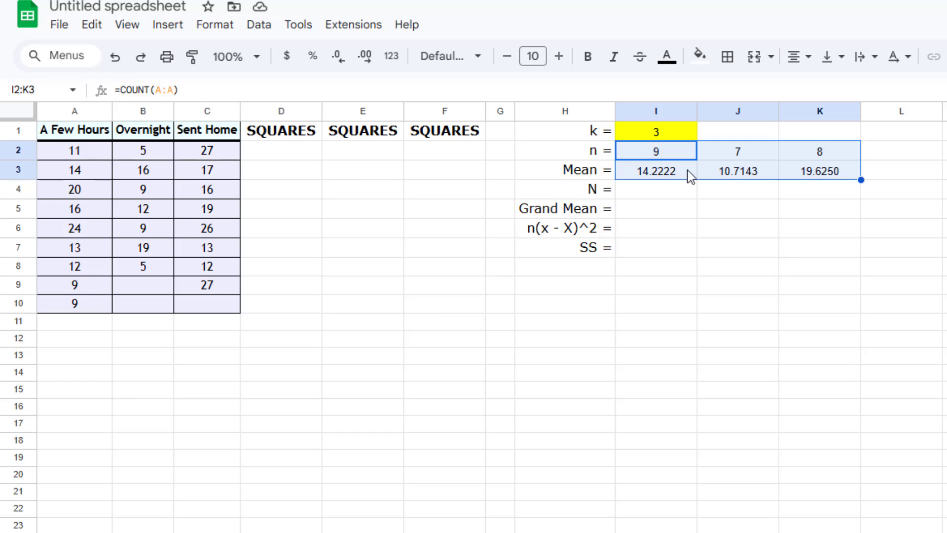
Calculate the total count N in cell I4 with a COUNT formula over columns A:C
left_click(654, 193)
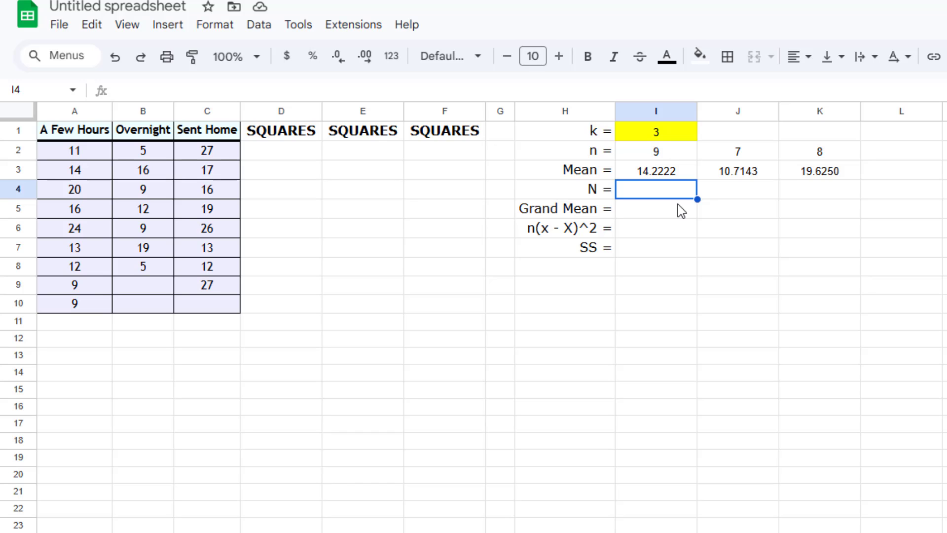
type("=cou")
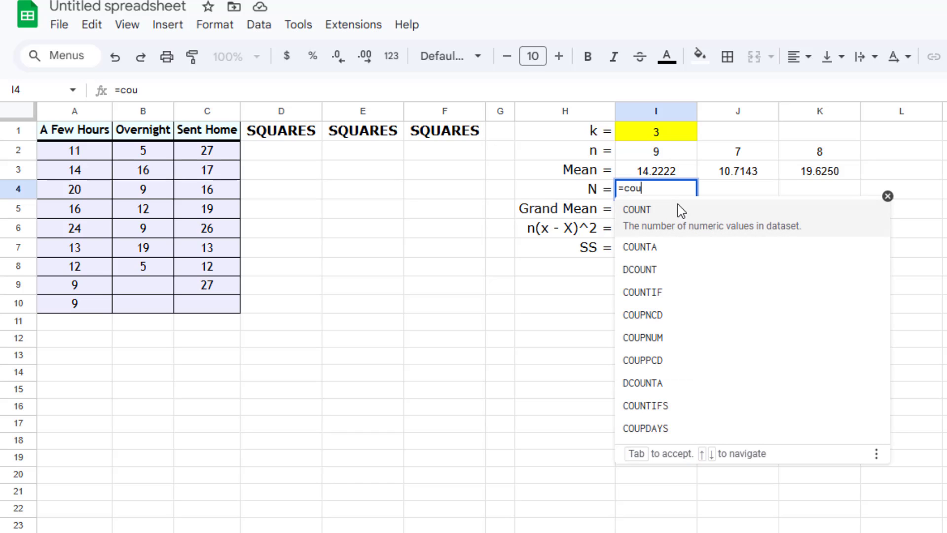
type("n")
left_click(646, 217)
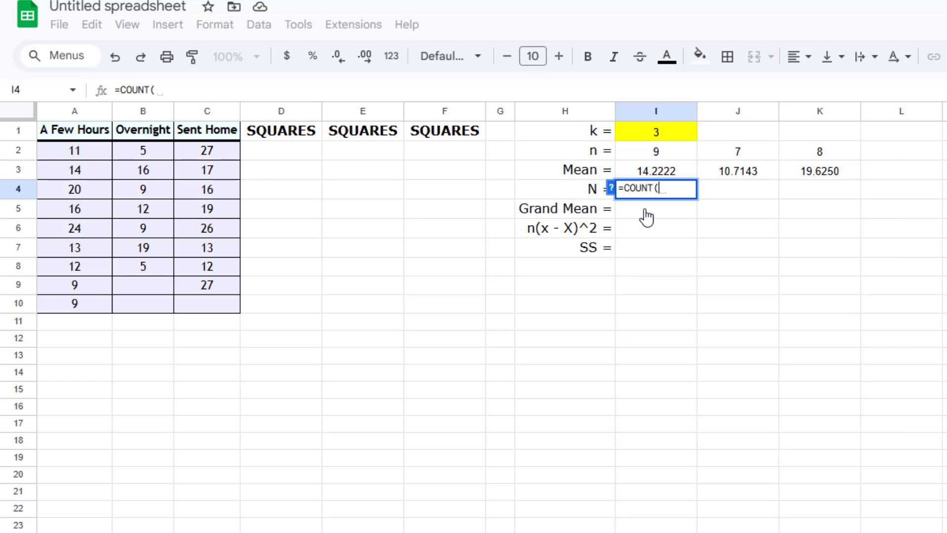
left_click(70, 116)
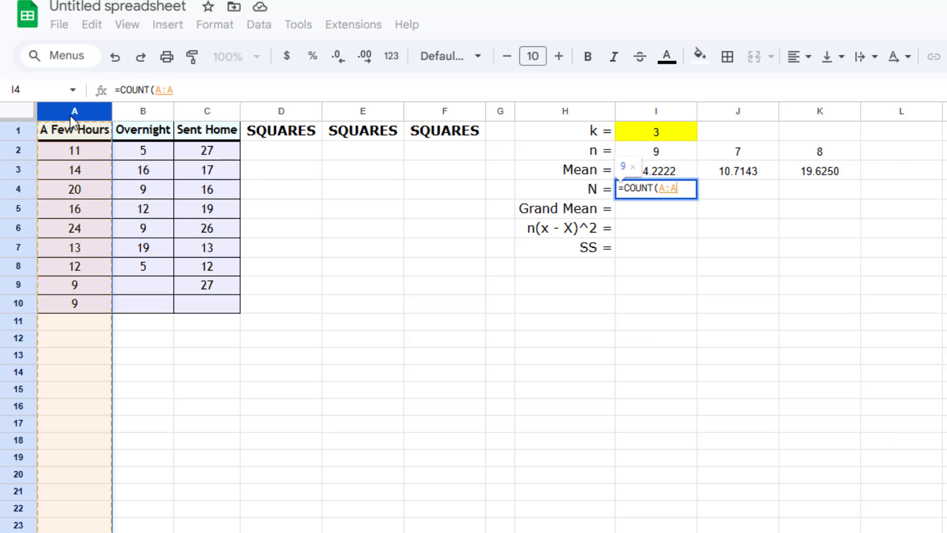
key("shift+Right")
key("shift+Right")
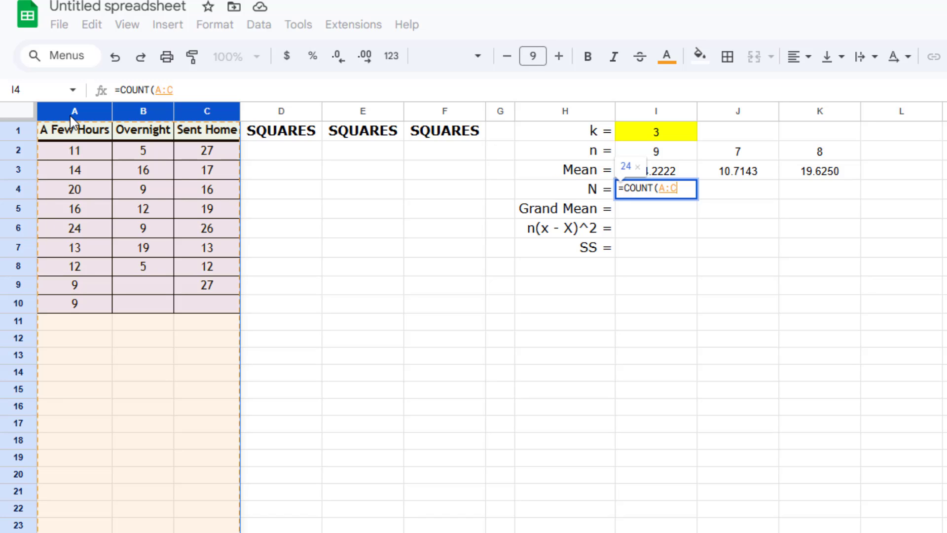
key("Return")
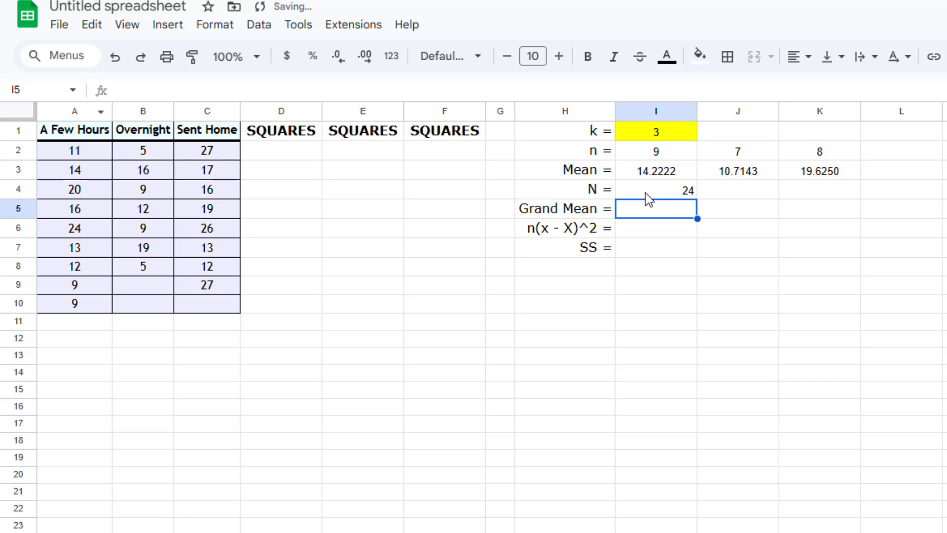
Center the N value in I4, and apply center alignment to the whole of columns I through L
left_click(645, 192)
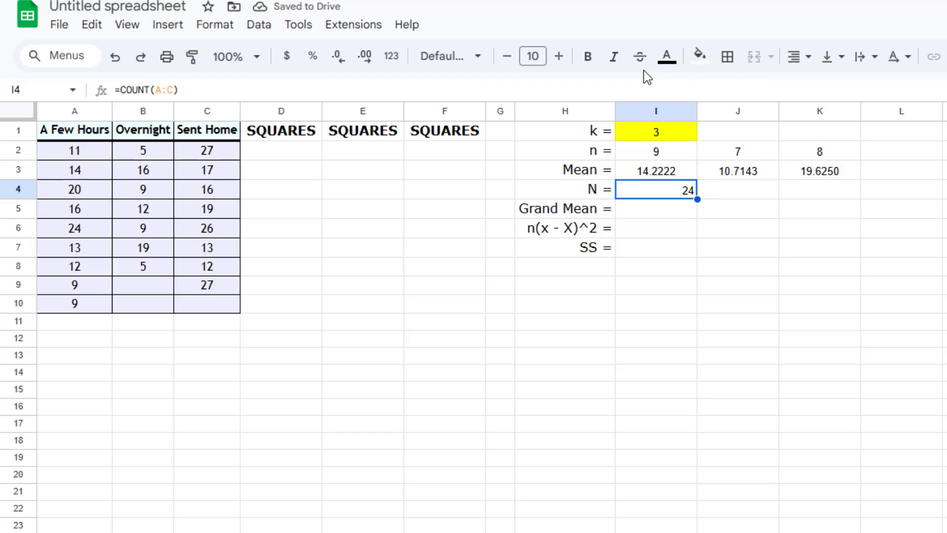
left_click(806, 55)
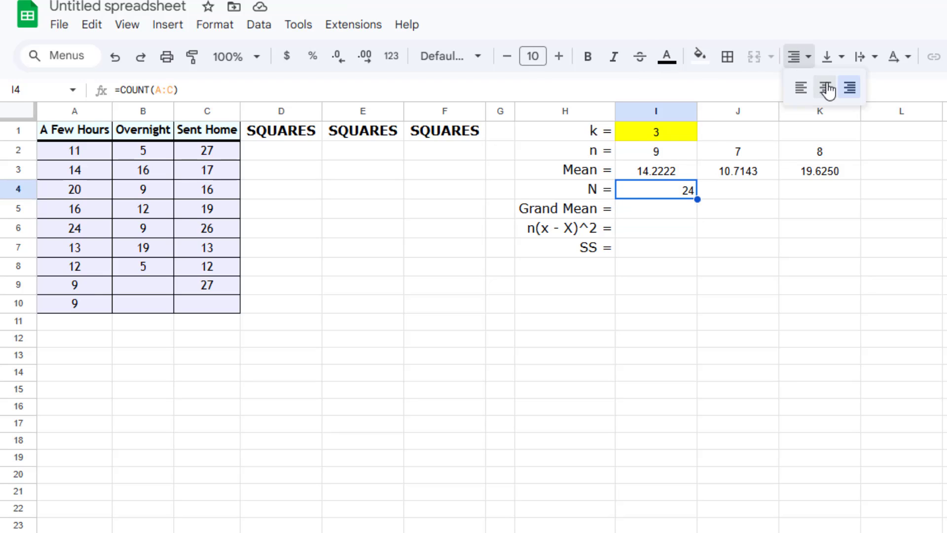
left_click(826, 88)
left_click_drag(660, 117, 914, 105)
left_click(800, 56)
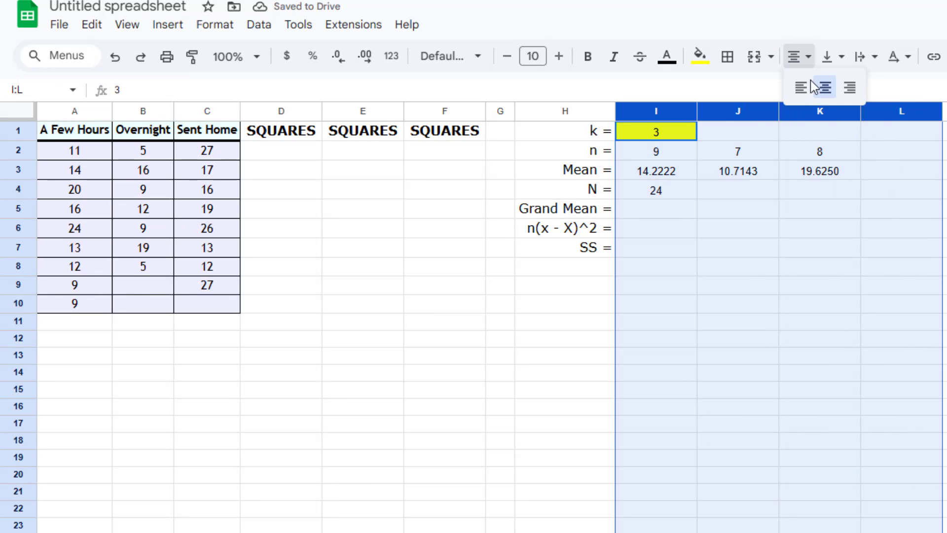
left_click(826, 88)
double_click(786, 231)
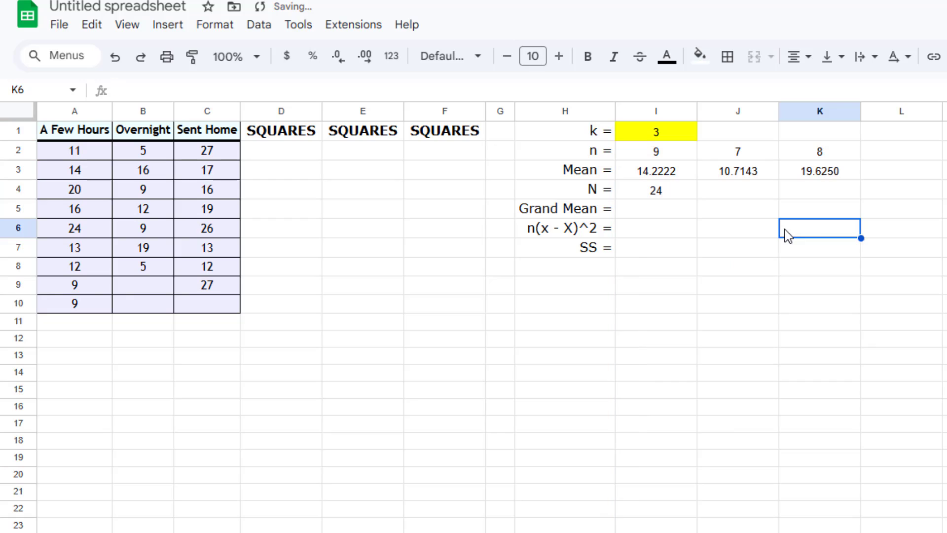
Calculate the Grand Mean in cell I5 with an AVERAGE formula over columns A:C
left_click(660, 211)
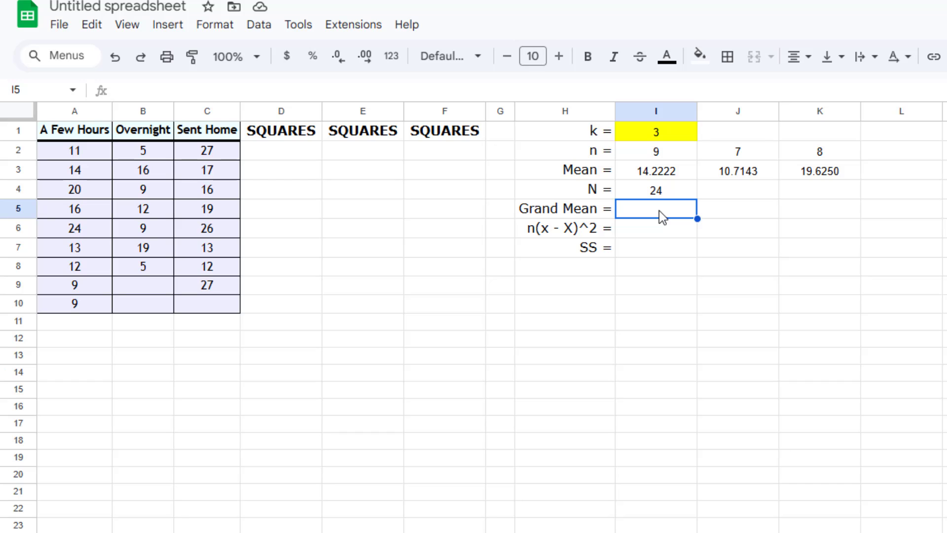
left_click(664, 171)
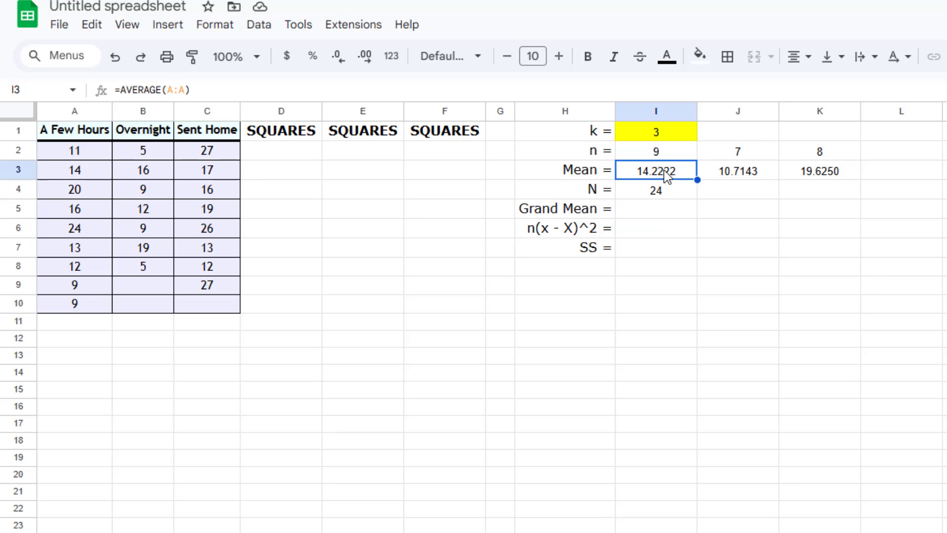
left_click(735, 174)
left_click(828, 173)
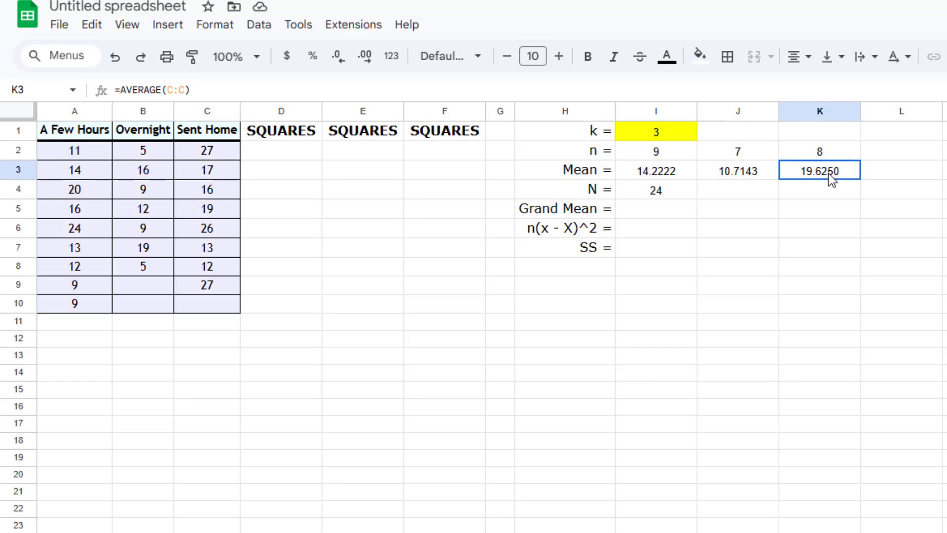
left_click(650, 214)
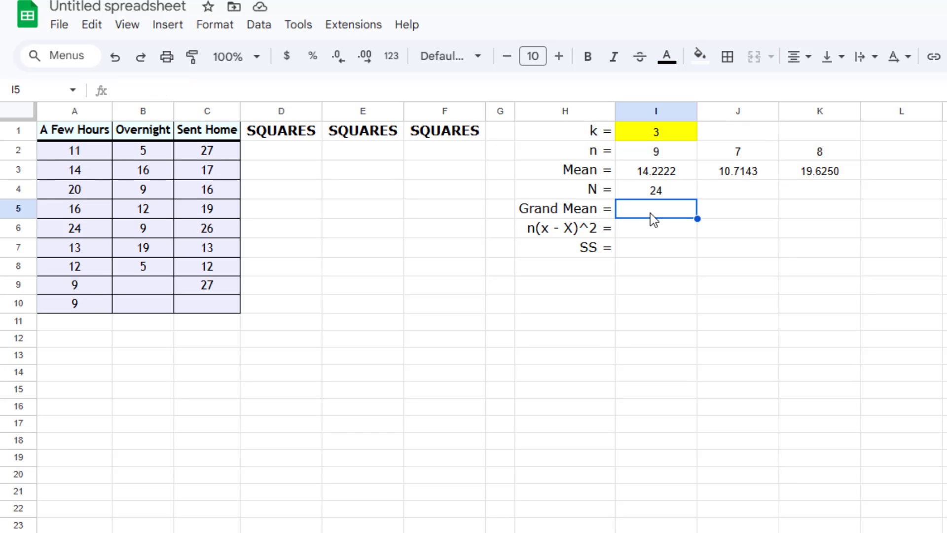
type("=av")
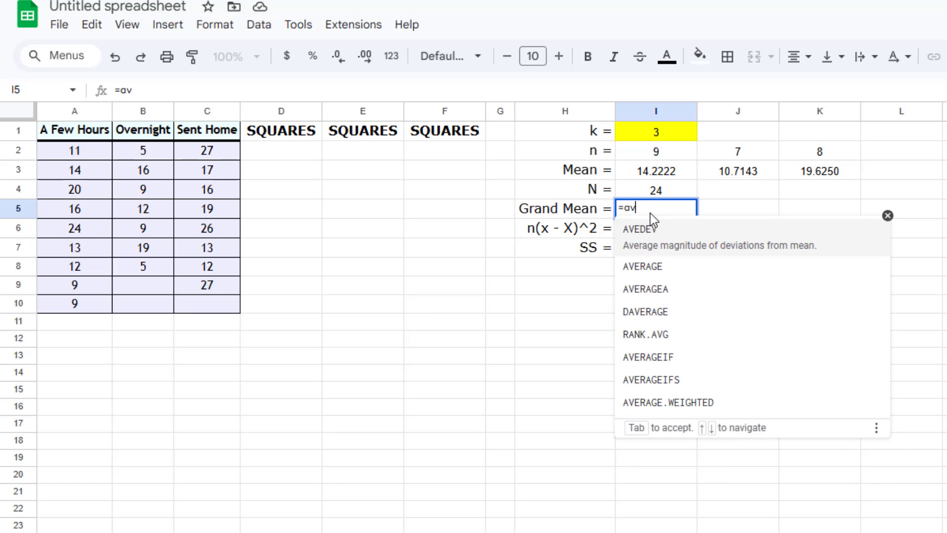
left_click(654, 267)
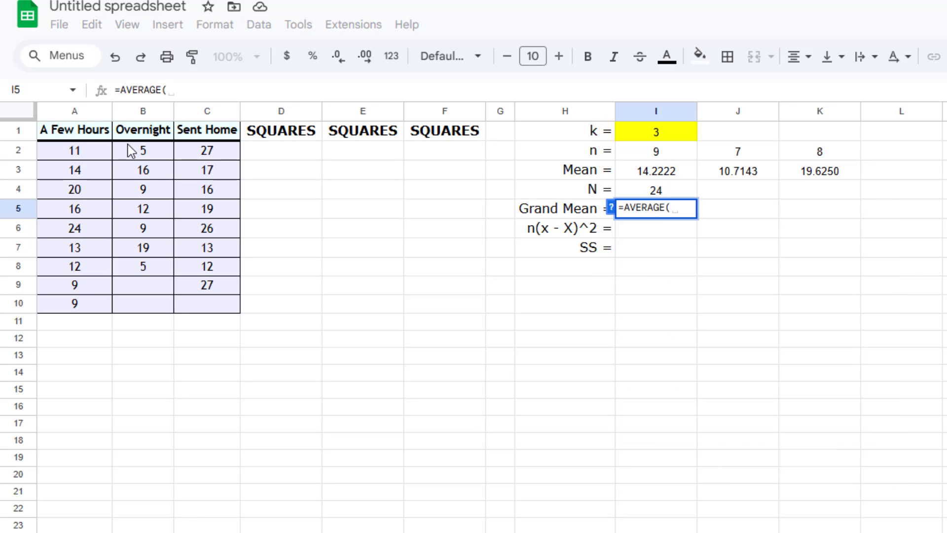
left_click(75, 114)
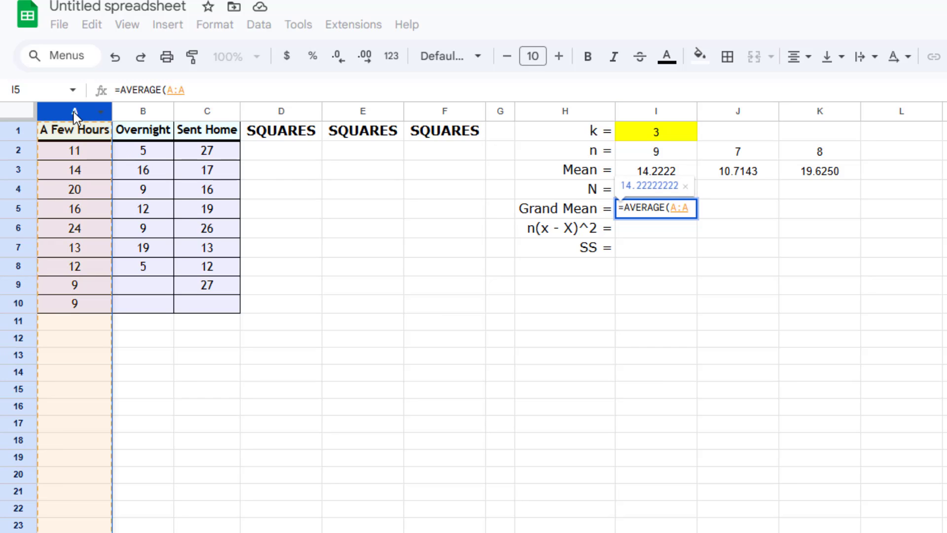
key("shift+Right")
key("shift+Right")
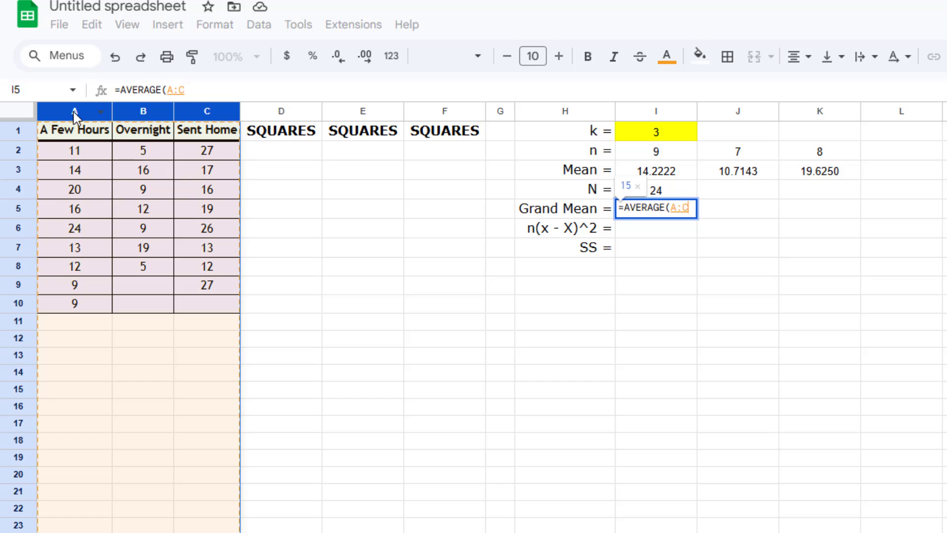
key("Return")
Show the Grand Mean in I5 with four decimal places
left_click(674, 216)
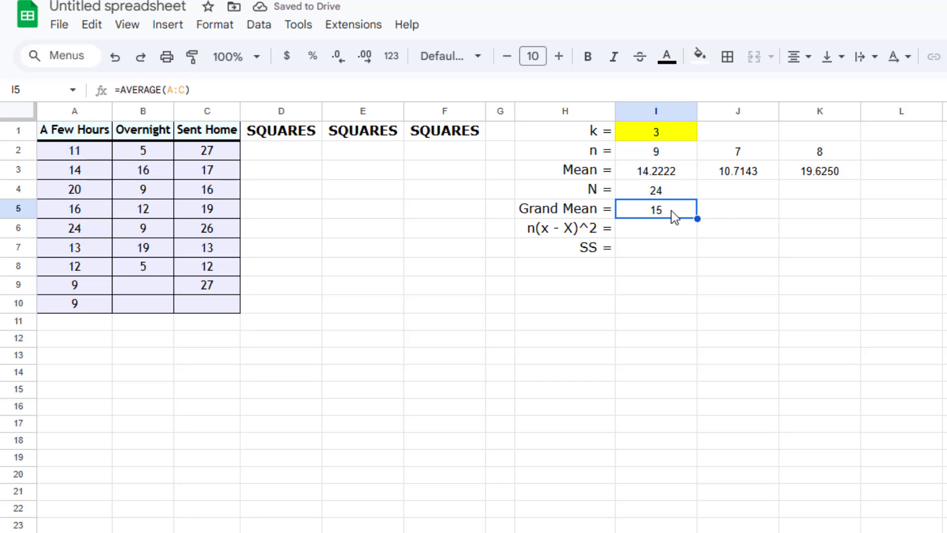
left_click(369, 59)
left_click(369, 59)
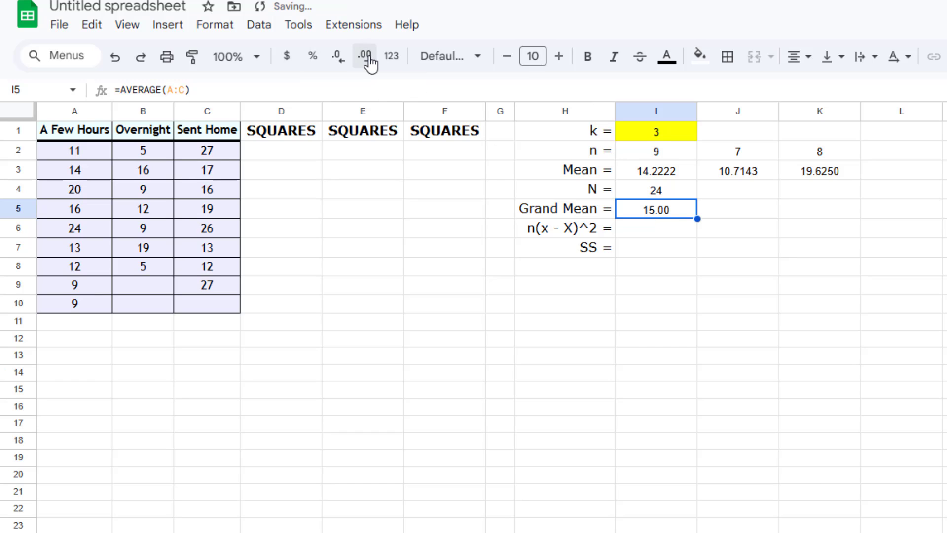
left_click(369, 59)
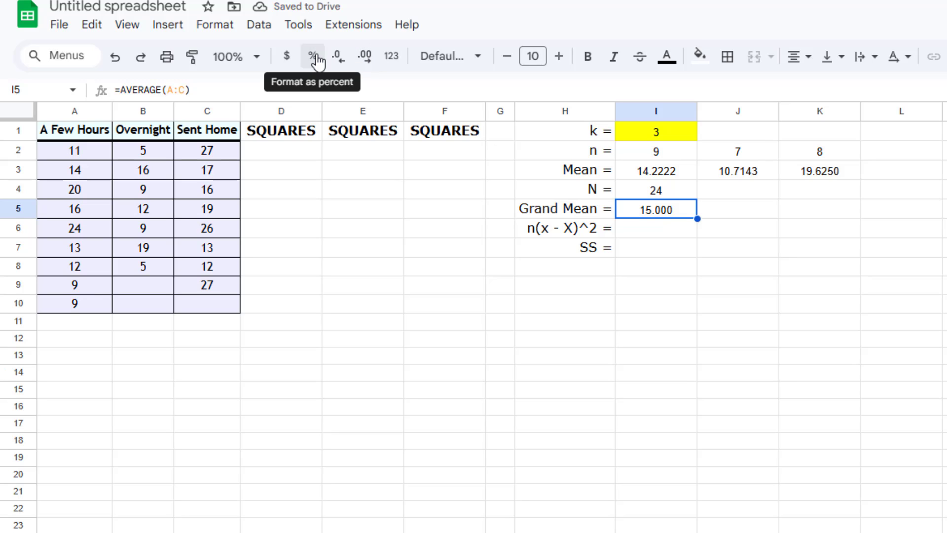
left_click(367, 59)
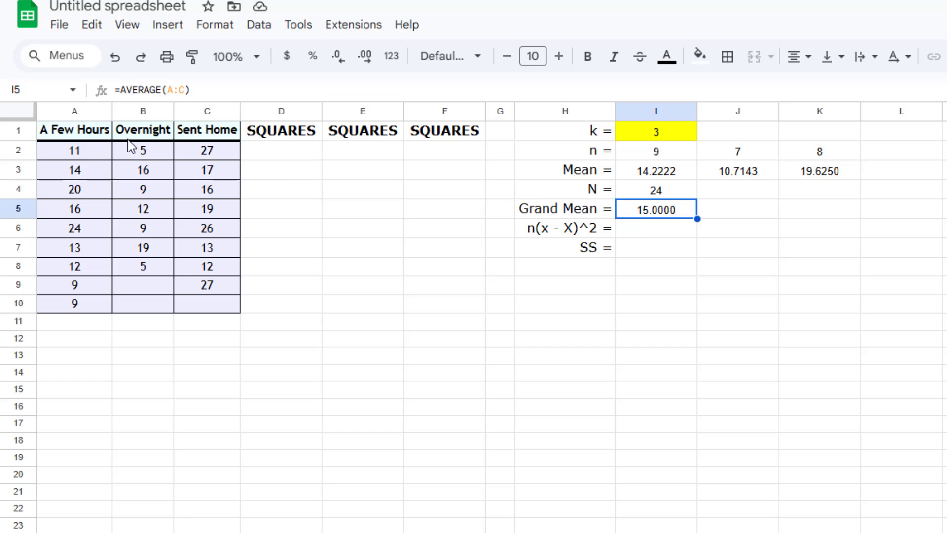
Enter =(A2-I3)^2 in D2 to square the first A Few Hours value's deviation from its group mean
left_click(68, 152)
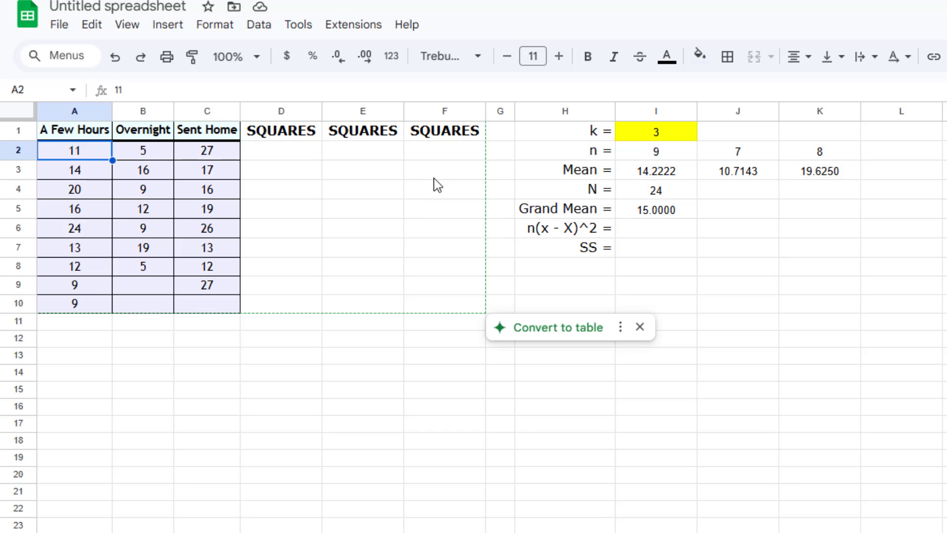
left_click(288, 151)
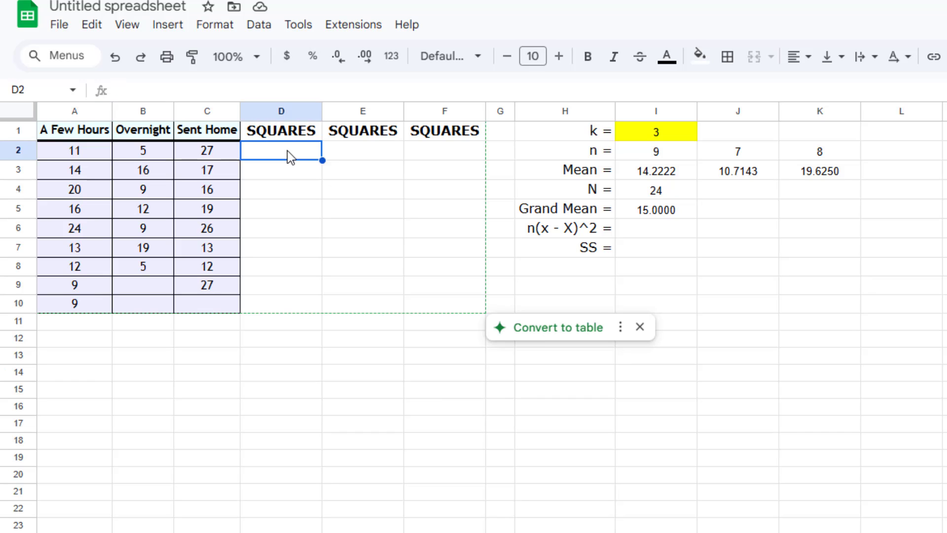
type("=")
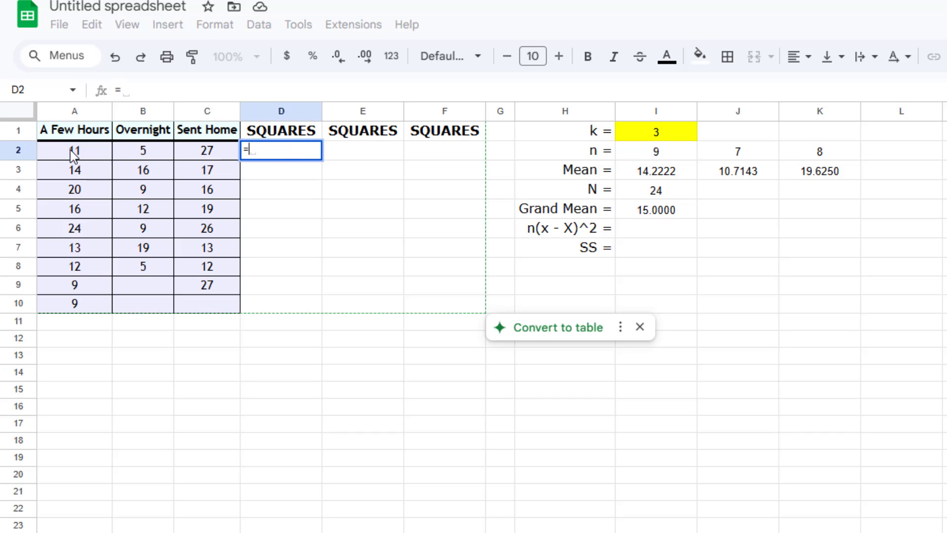
type("(")
left_click(70, 149)
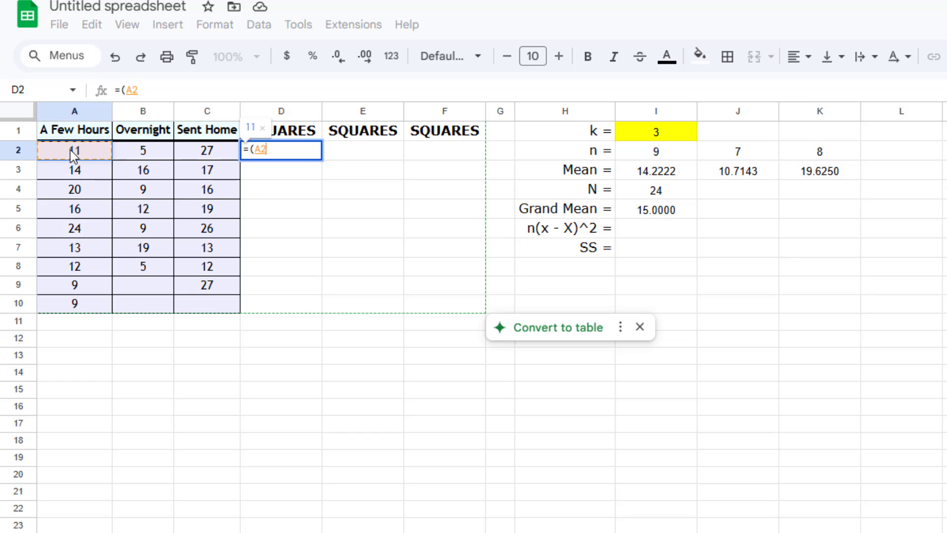
type("-")
left_click(657, 173)
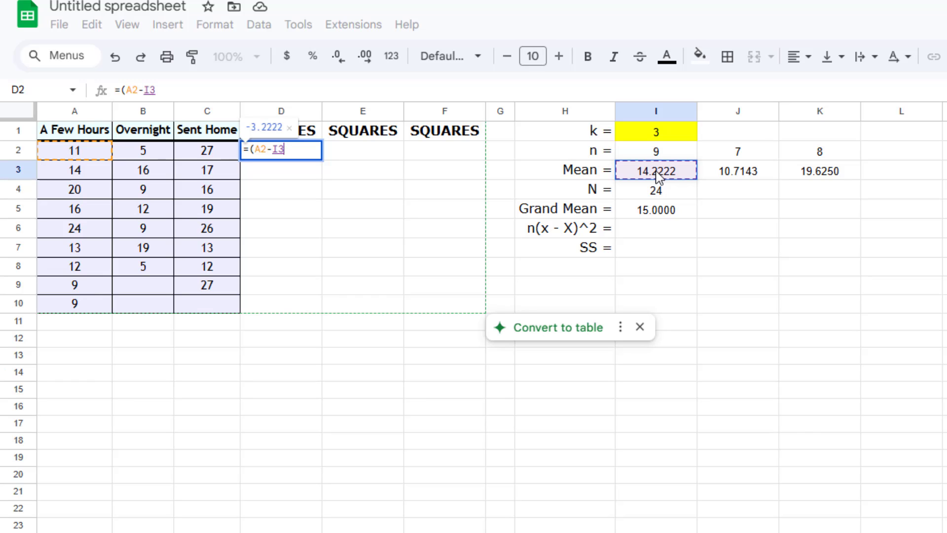
type(")")
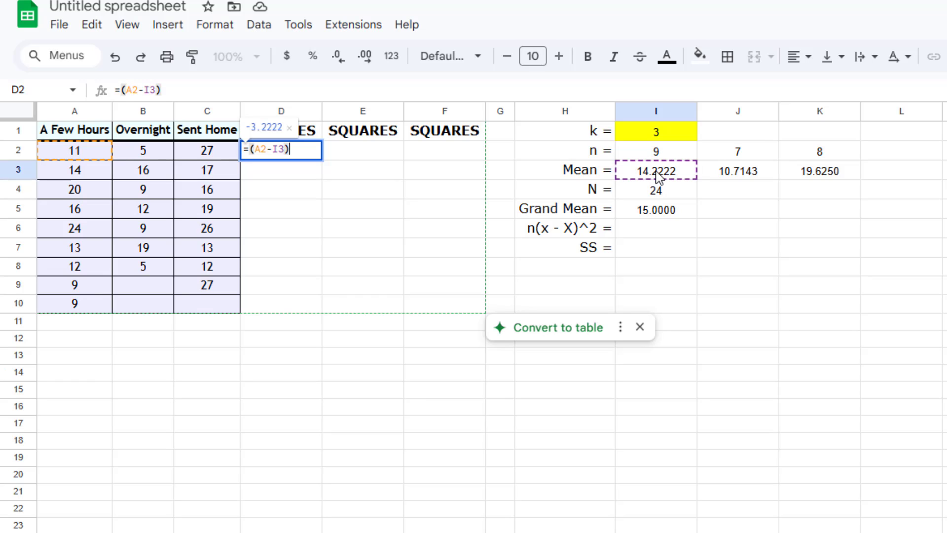
type("^2")
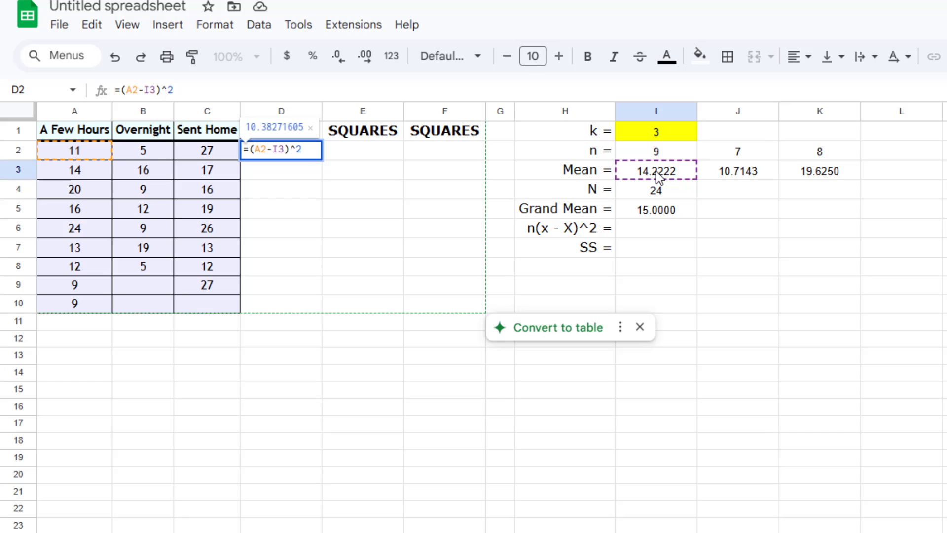
key("Return")
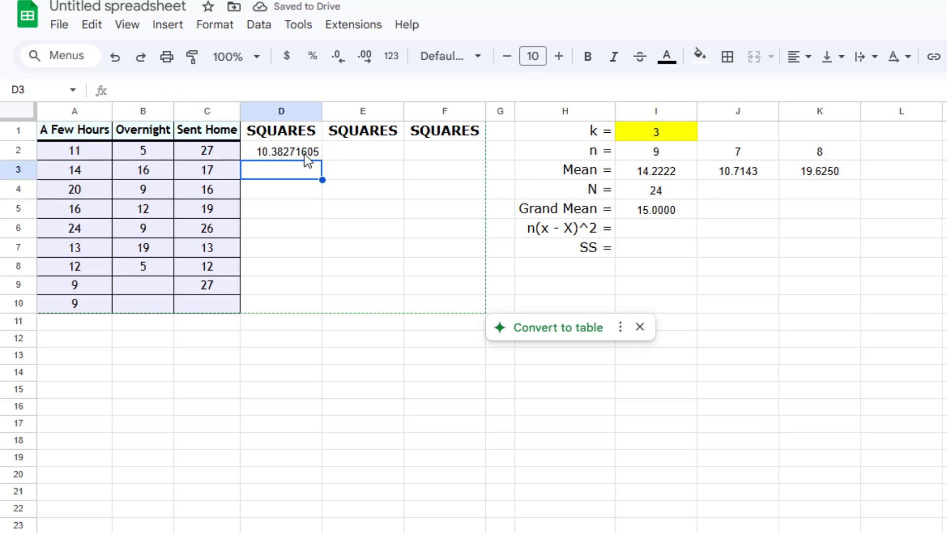
Center the cells D2:F11 under the SQUARES headings
left_click(278, 154)
left_click_drag(278, 154, 428, 322)
left_click(794, 56)
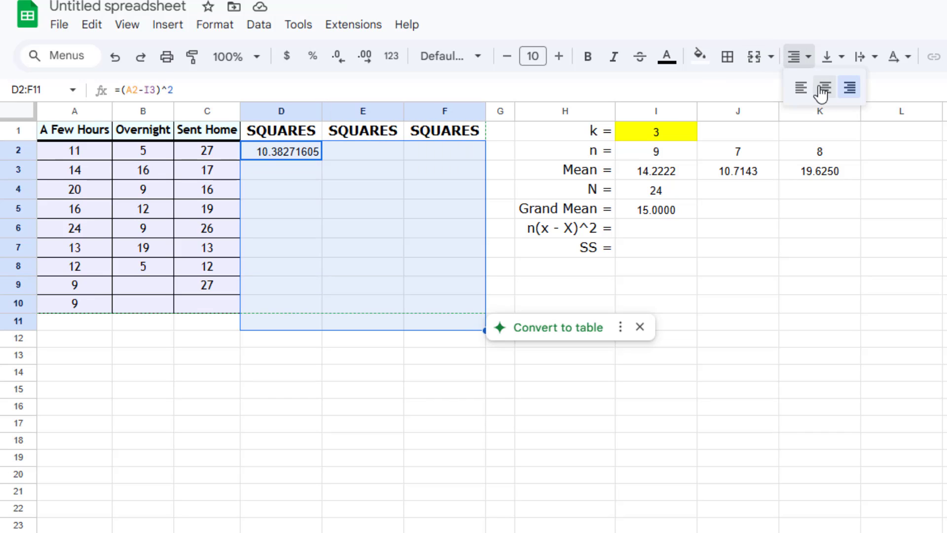
left_click(824, 87)
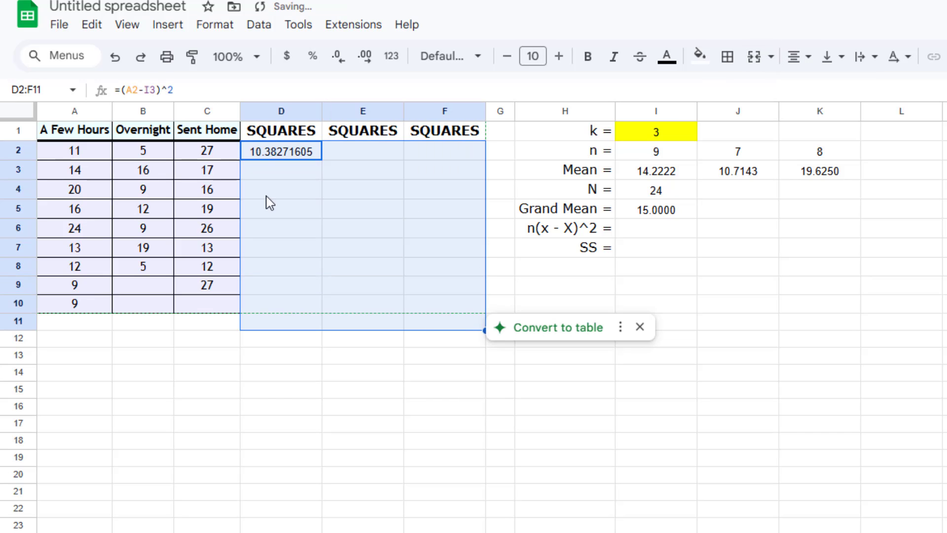
Reduce the squared deviation in D2 to four decimal places
left_click(273, 151)
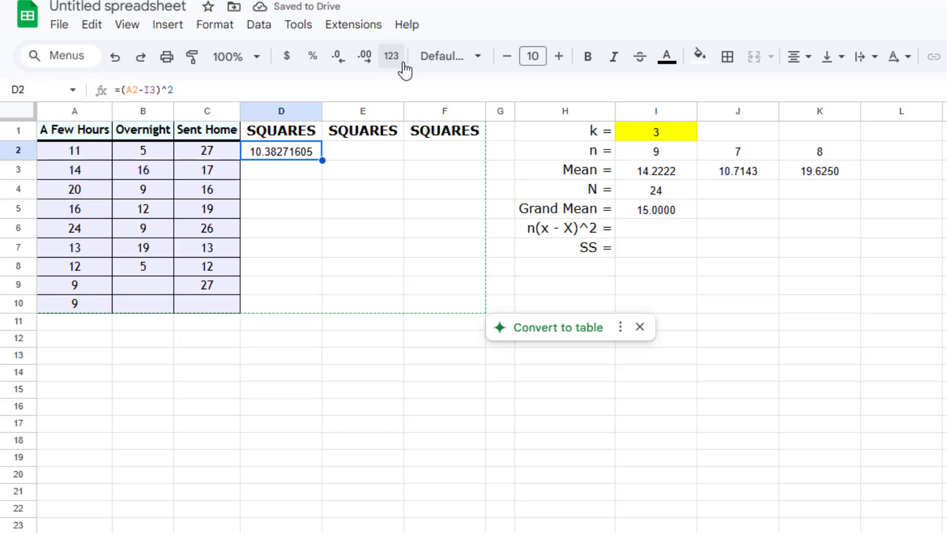
left_click(338, 56)
left_click(339, 56)
left_click(339, 57)
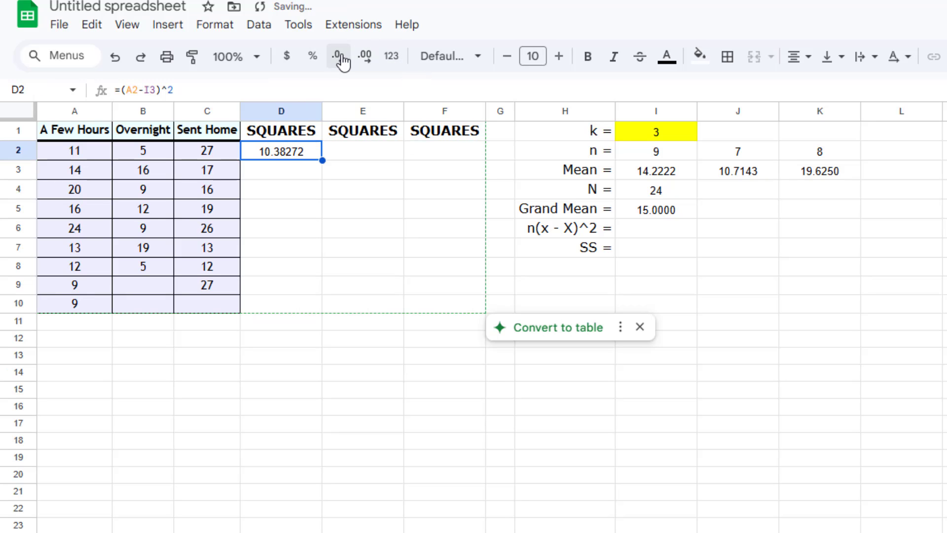
left_click(339, 56)
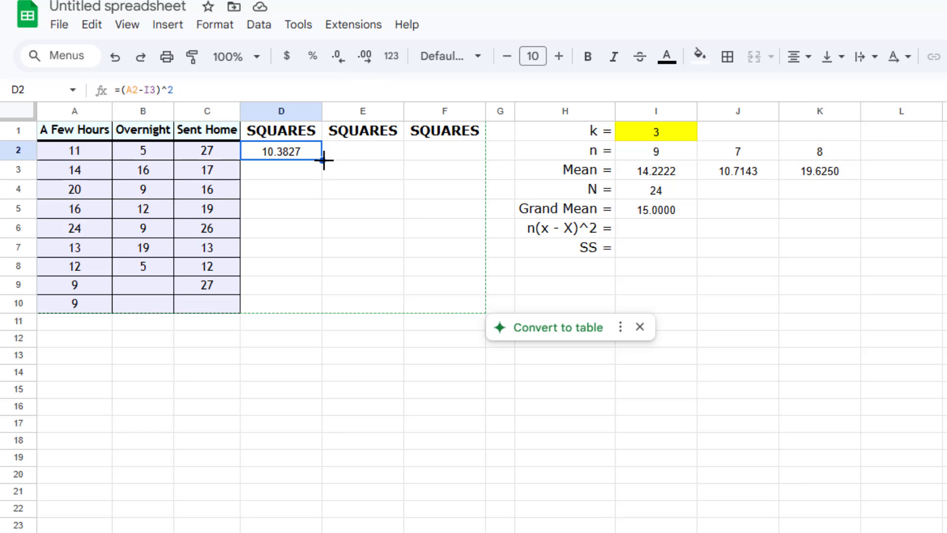
Fill the D2 squared-deviation formula down through D10 and check the cell references in D3, D4 and D6
left_click_drag(323, 159, 315, 300)
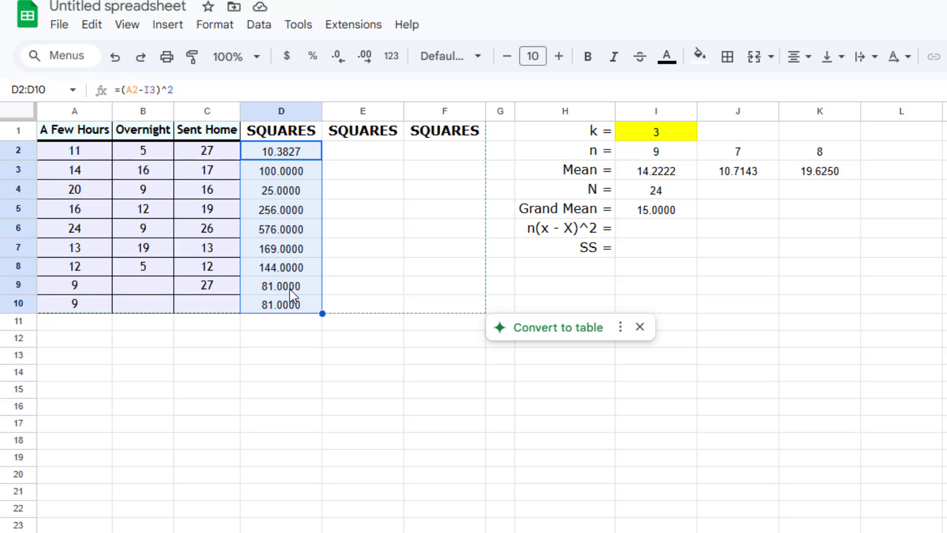
left_click(295, 176)
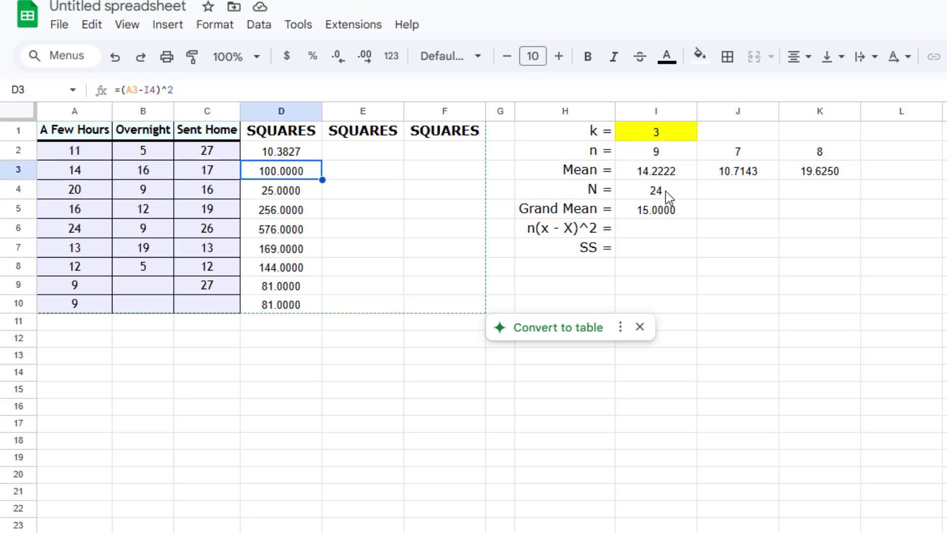
left_click(284, 195)
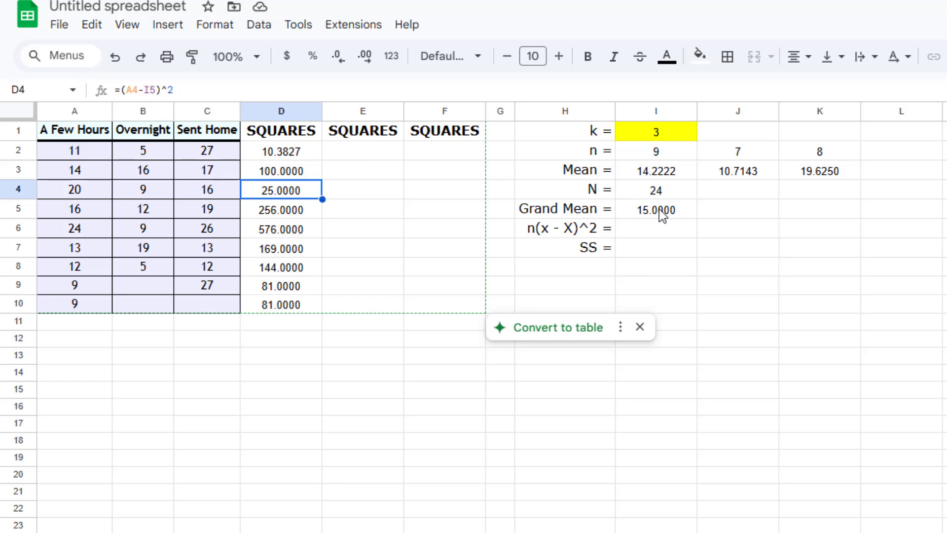
left_click(299, 234)
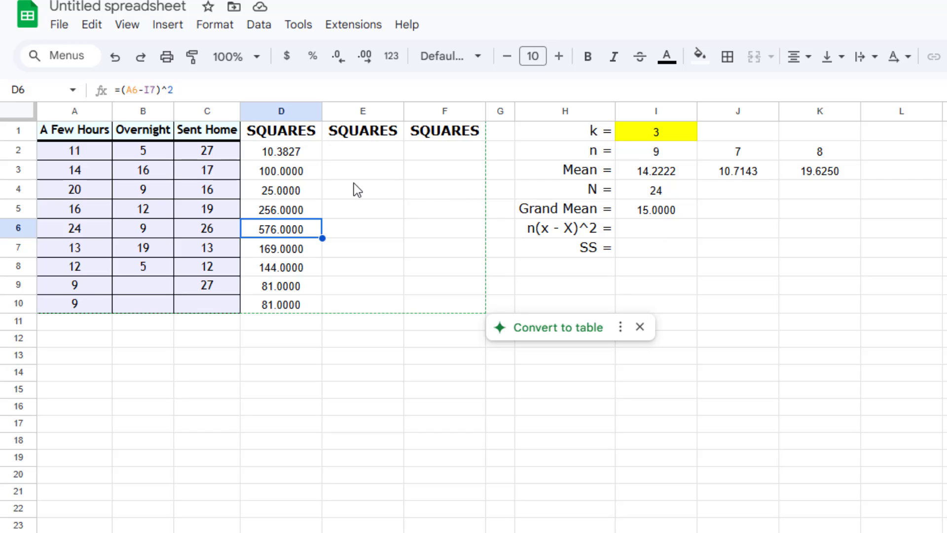
Lock the mean's row in the D2 formula so it reads =(A2-I$3)^2
left_click(269, 152)
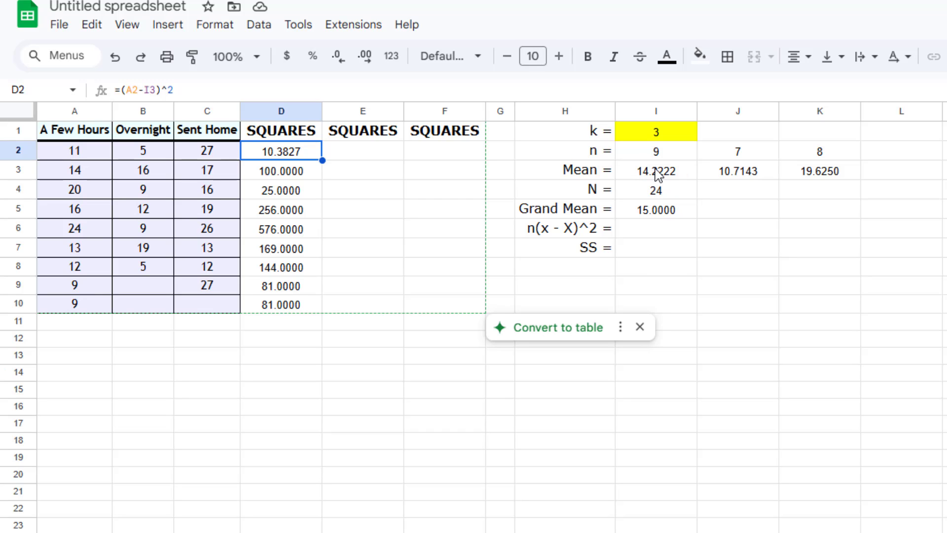
left_click(151, 90)
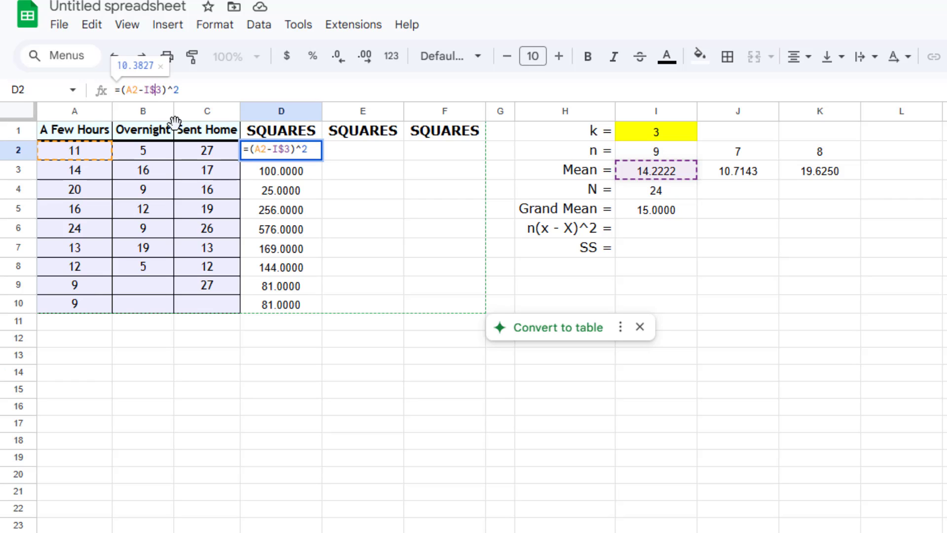
key("Return")
Fill the corrected D2 formula down through D10 and check the reference in D6
left_click(285, 153)
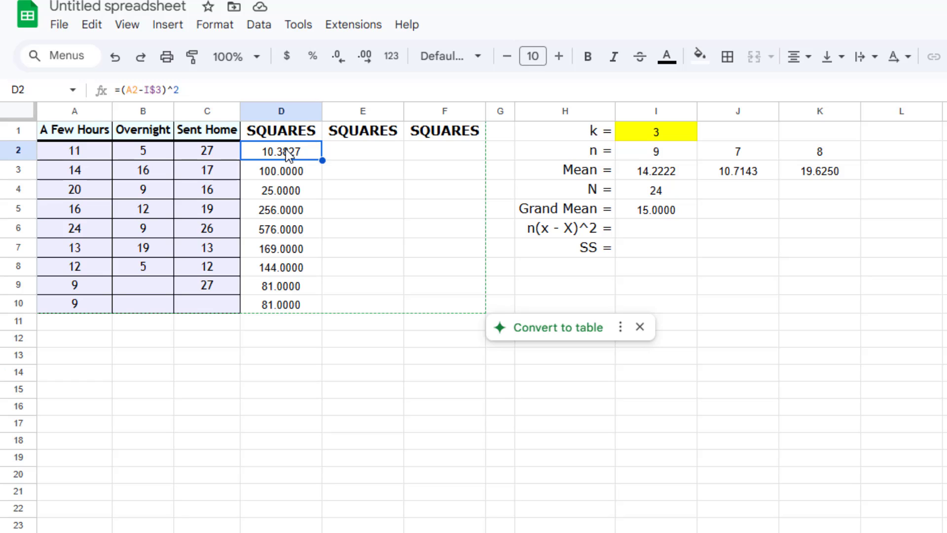
left_click_drag(323, 159, 324, 300)
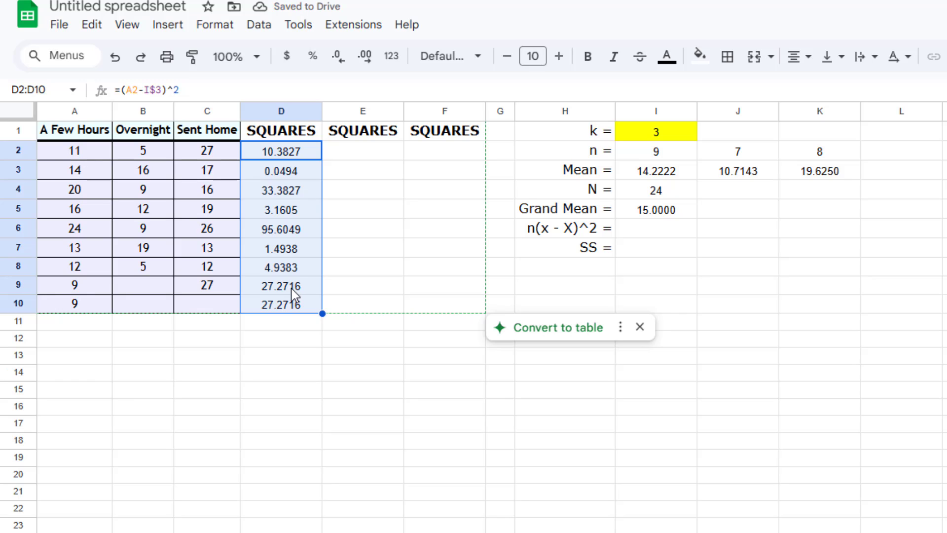
left_click(288, 233)
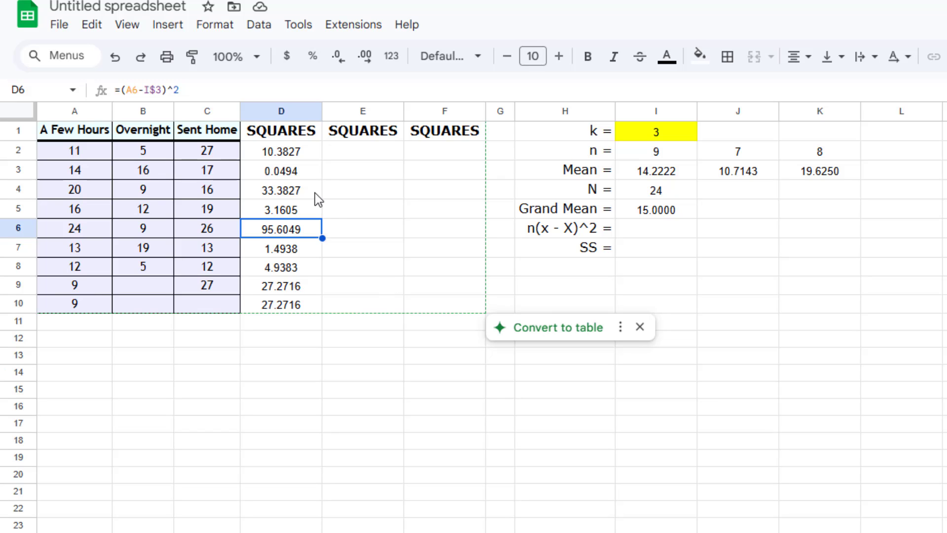
Fill the squared-deviation formulas in D2:D10 across to columns E and F
left_click_drag(303, 157, 303, 194)
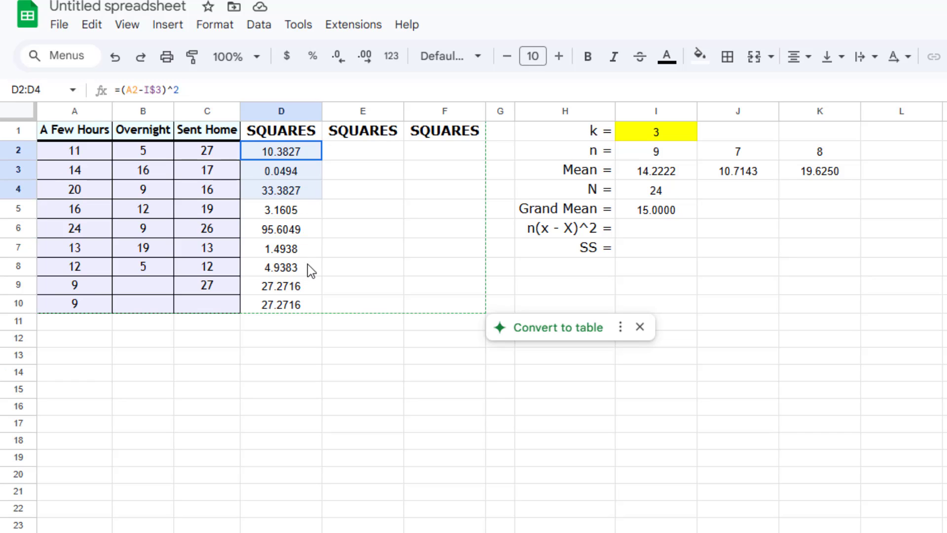
left_click_drag(308, 270, 314, 304)
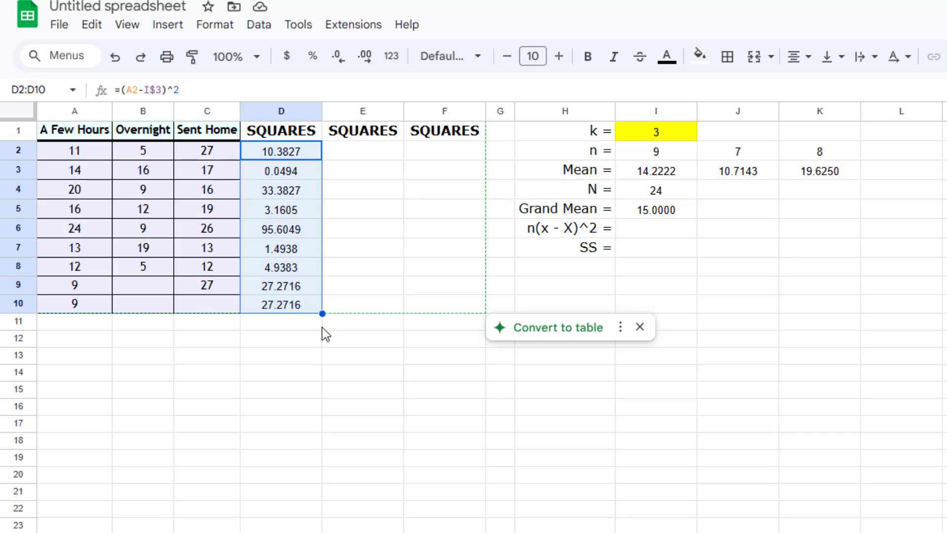
left_click_drag(322, 312, 446, 312)
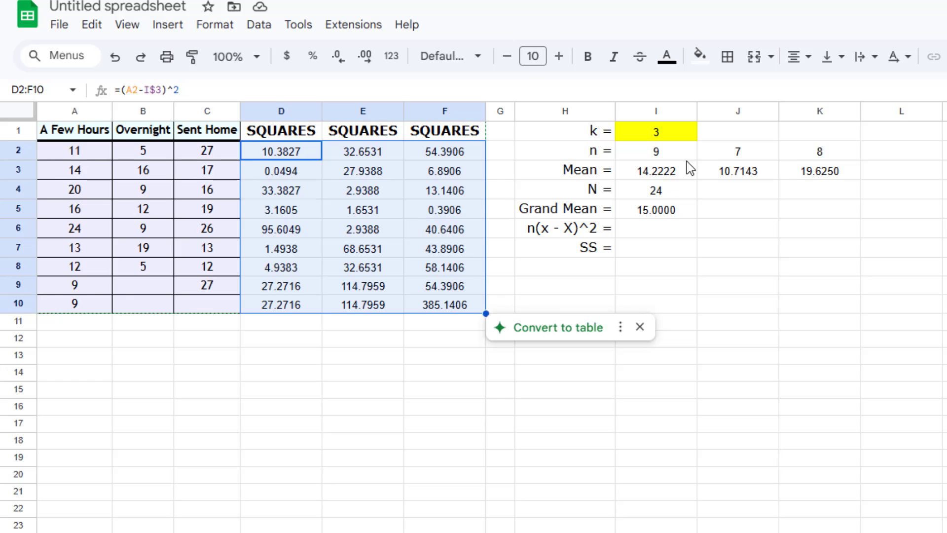
Check the formulas in E2, D2 and F2 and dismiss the table conversion suggestion
left_click(373, 159)
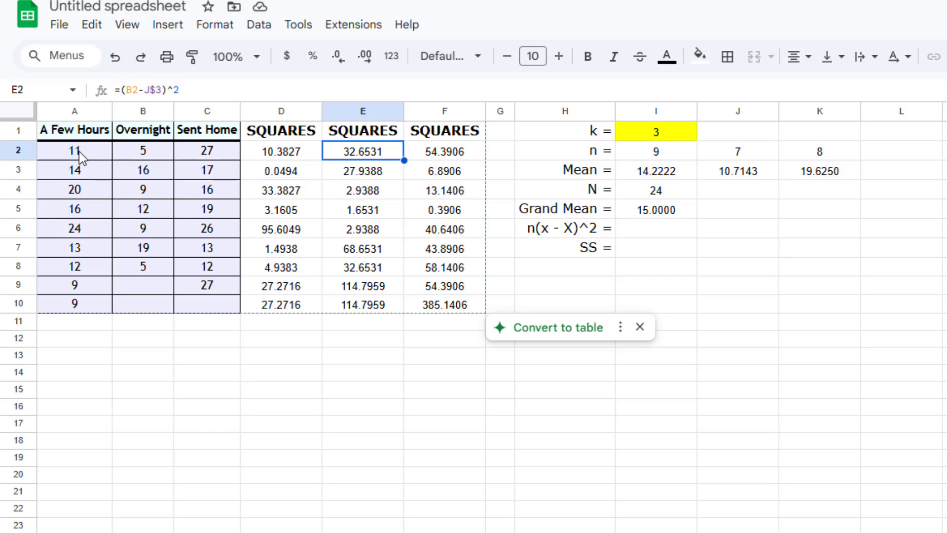
left_click(279, 154)
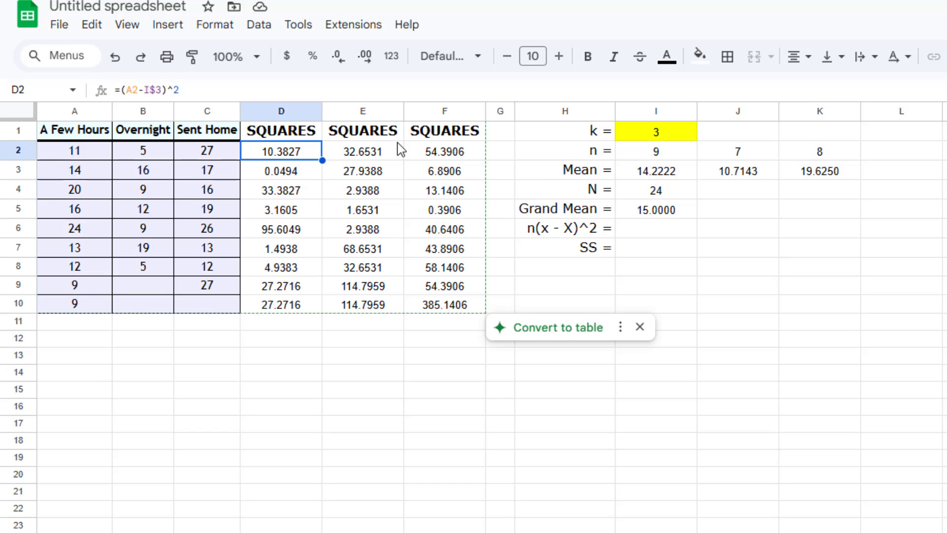
left_click(357, 154)
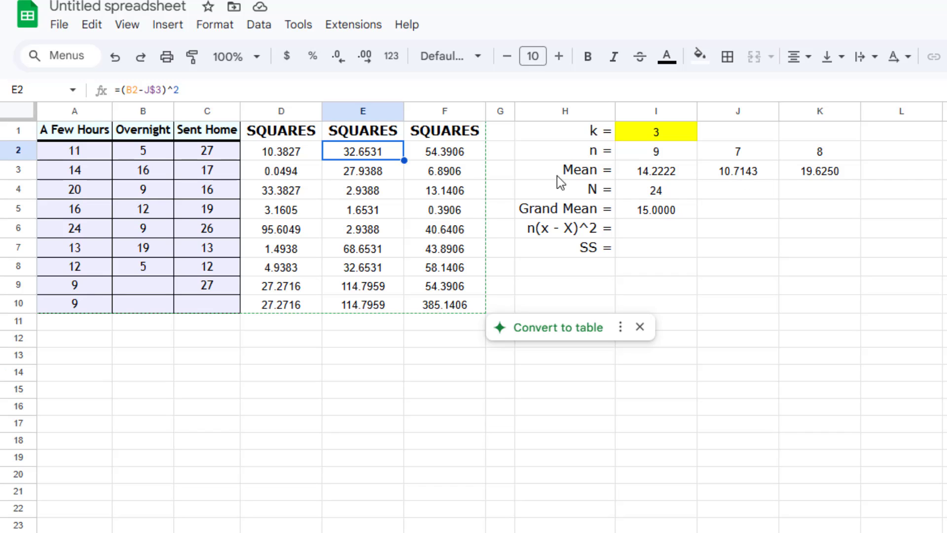
left_click(451, 156)
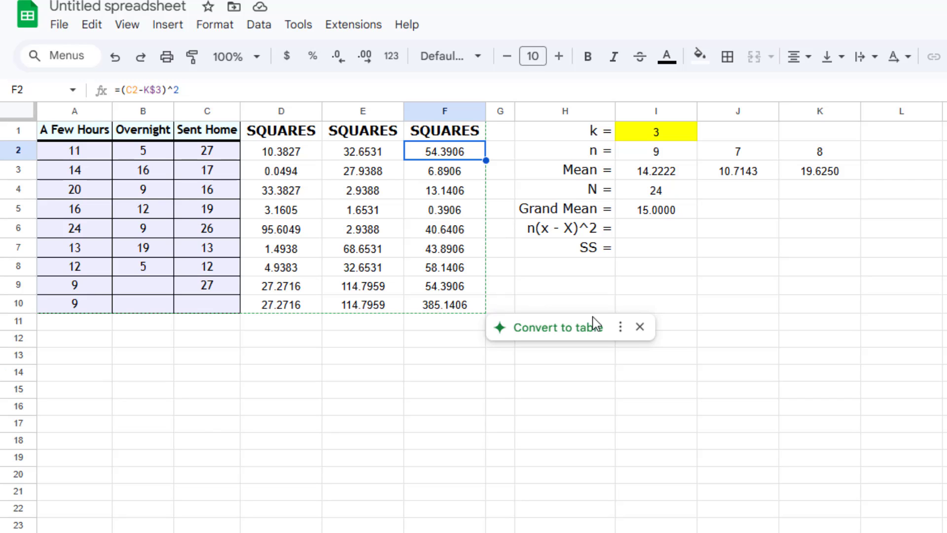
left_click(640, 328)
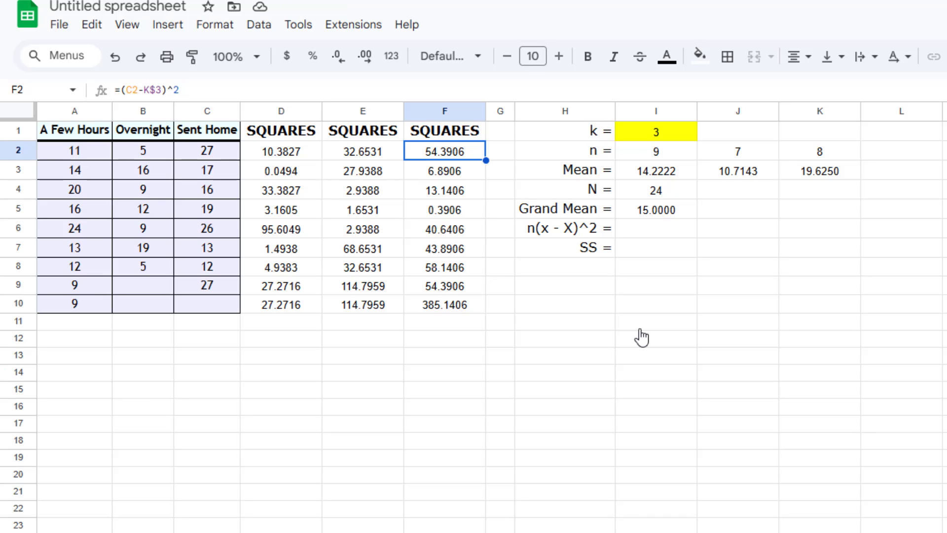
Paste the copied image of the (X − X̄M)² formula at I9 and enlarge it
left_click(567, 237)
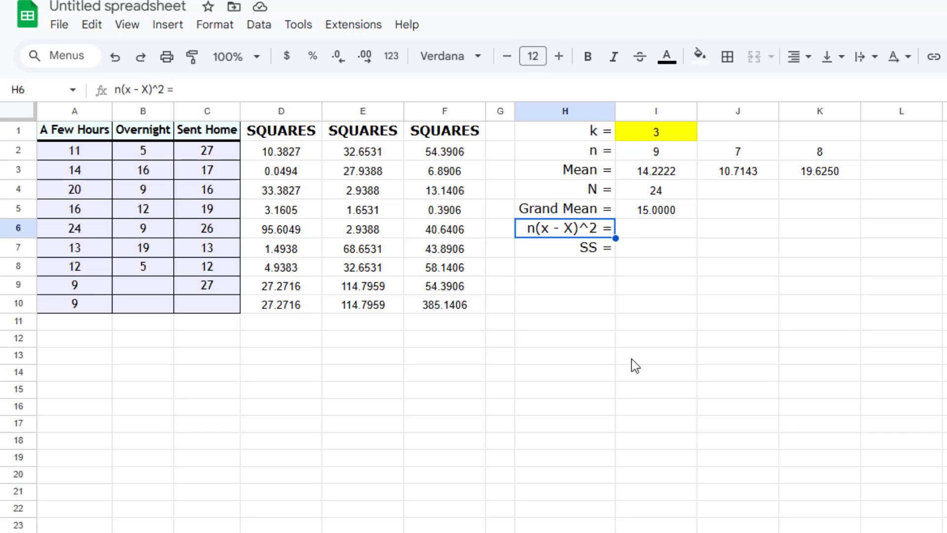
left_click(630, 290)
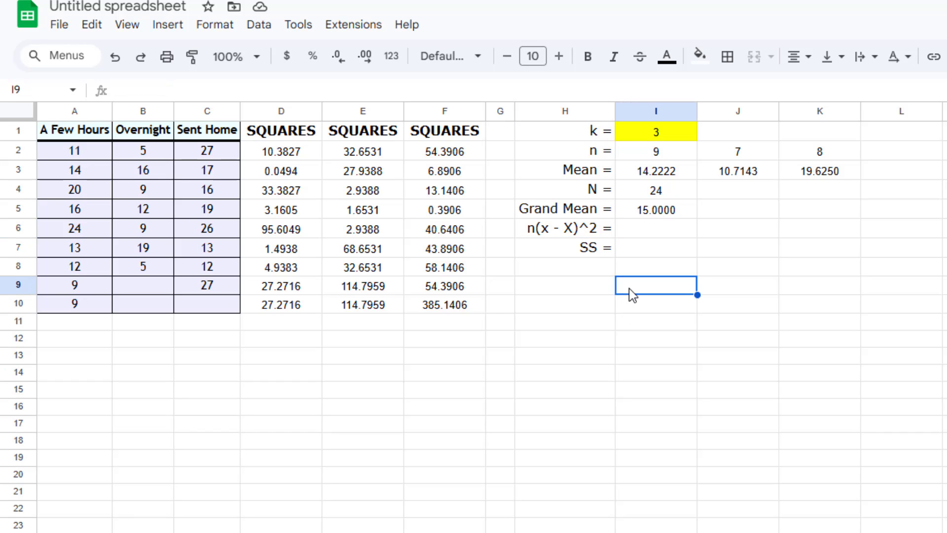
key("ctrl+v")
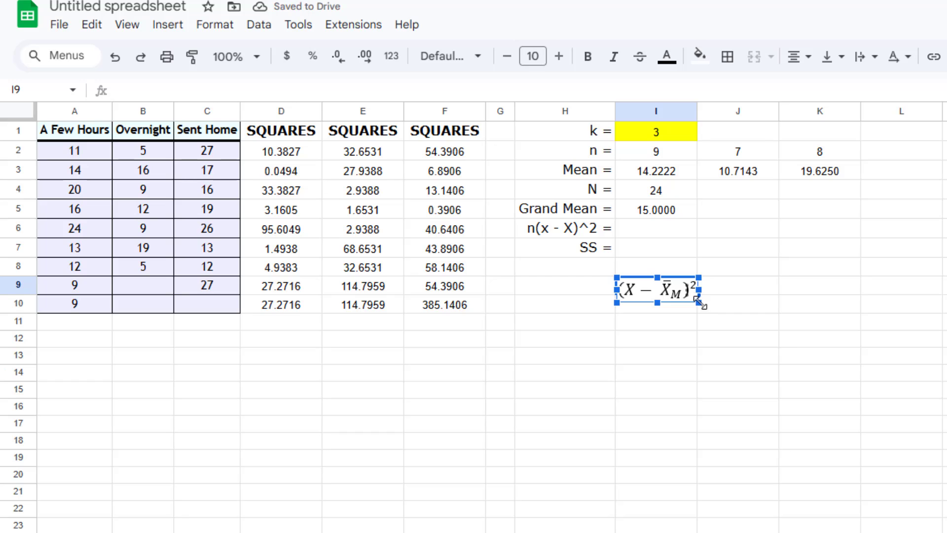
left_click_drag(699, 300, 840, 351)
left_click(839, 377)
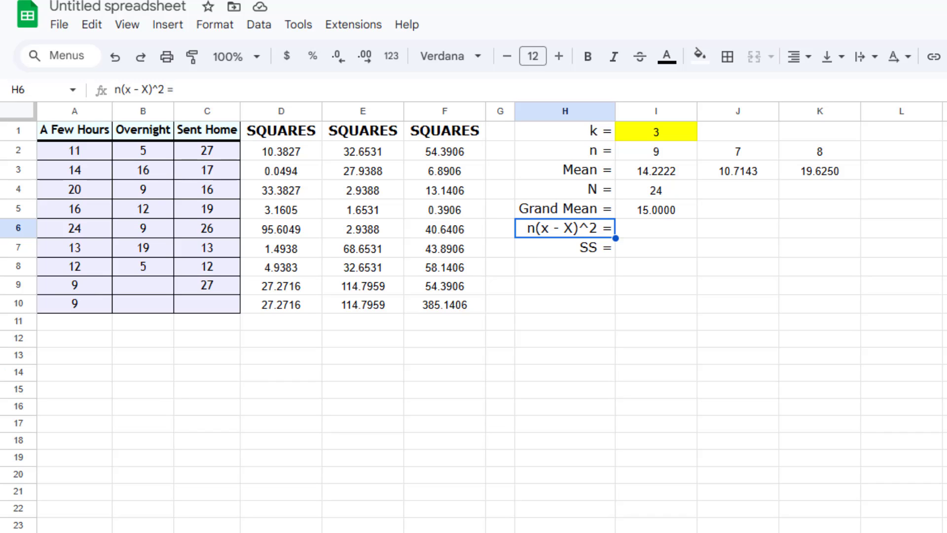
Paste the image of the nᵢ(X̄ᵢ − X̄GM)² formula at I8 and enlarge it to span about I8:K10
left_click(643, 276)
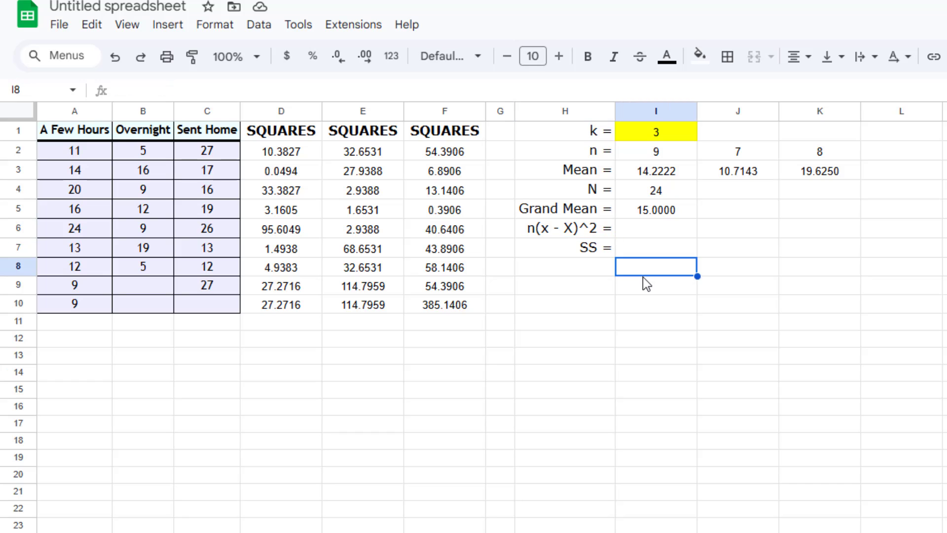
key("ctrl+v")
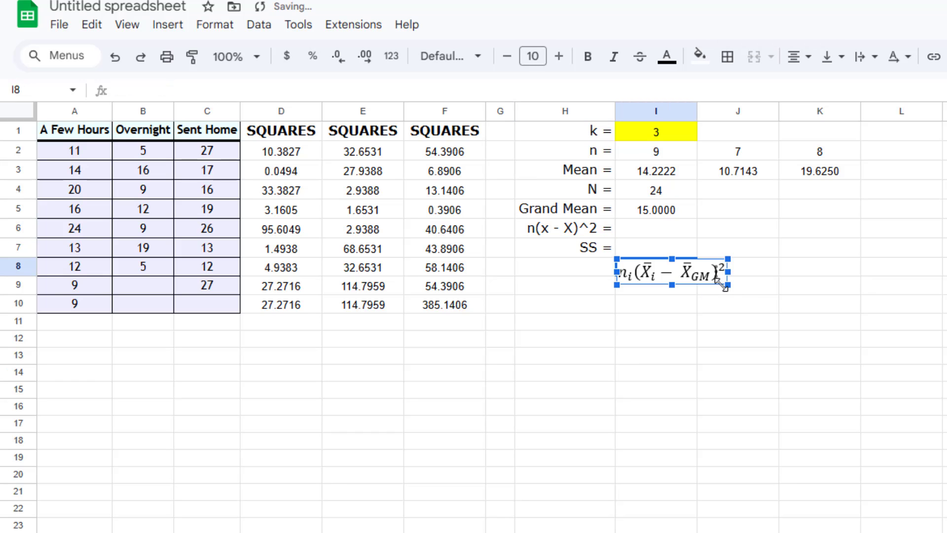
left_click_drag(728, 285, 840, 312)
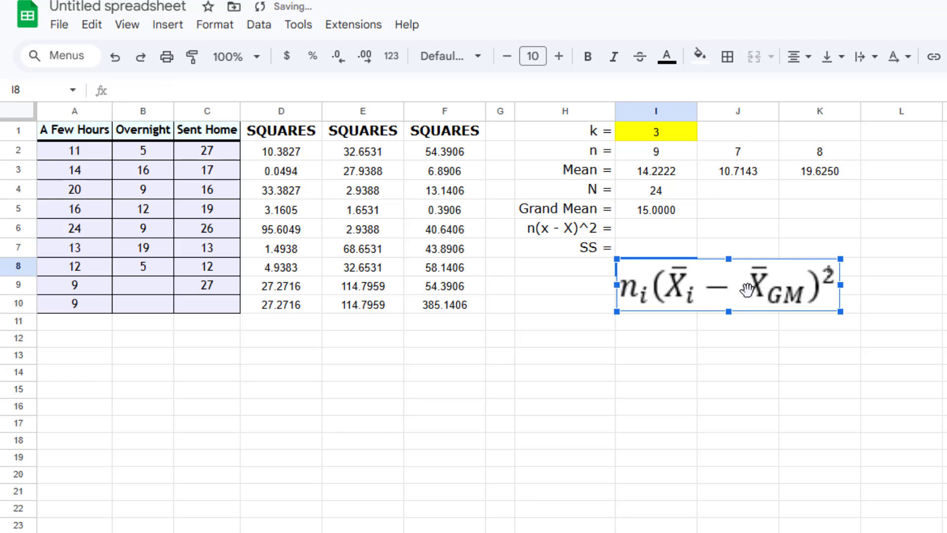
left_click(661, 341)
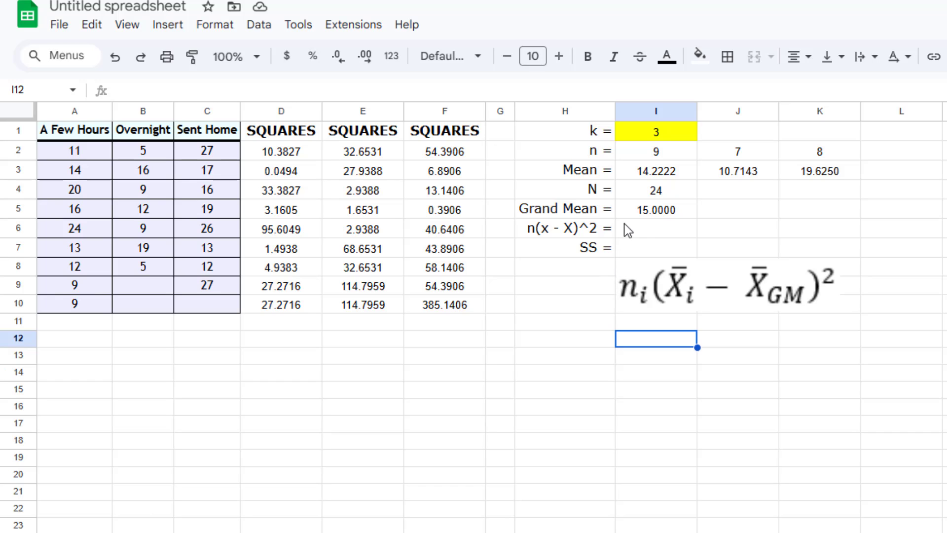
Enter =I2*(I3-I5)^2 in I6 to compute the n-weighted squared deviation from the grand mean for the first group
left_click(639, 227)
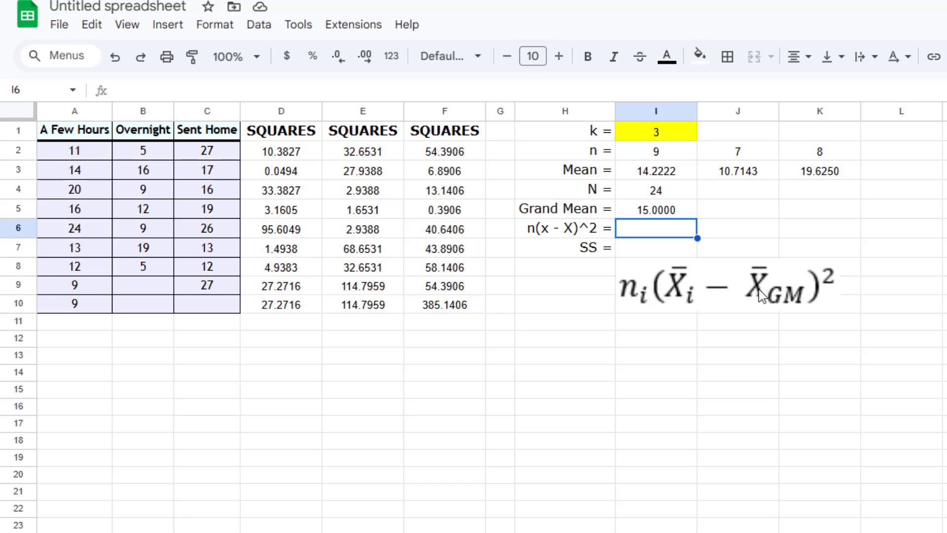
left_click(741, 232)
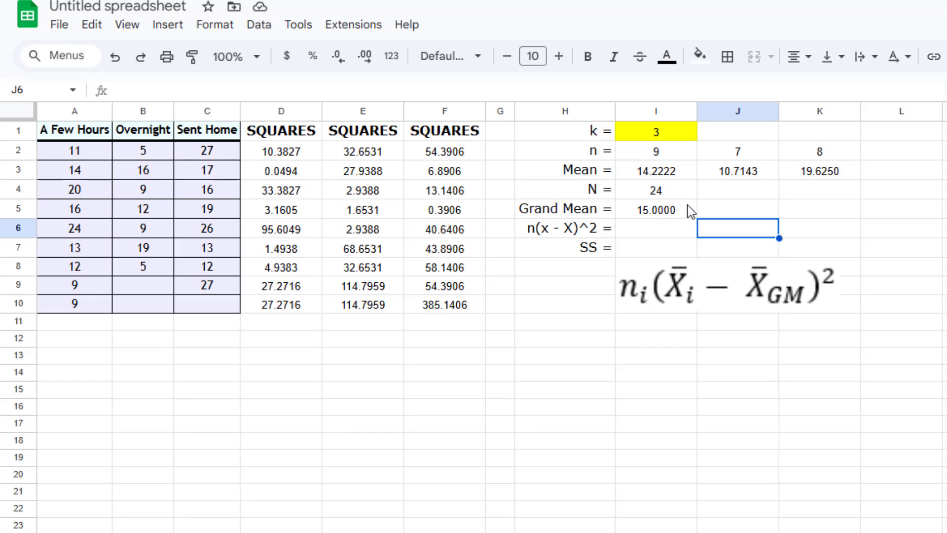
left_click(656, 230)
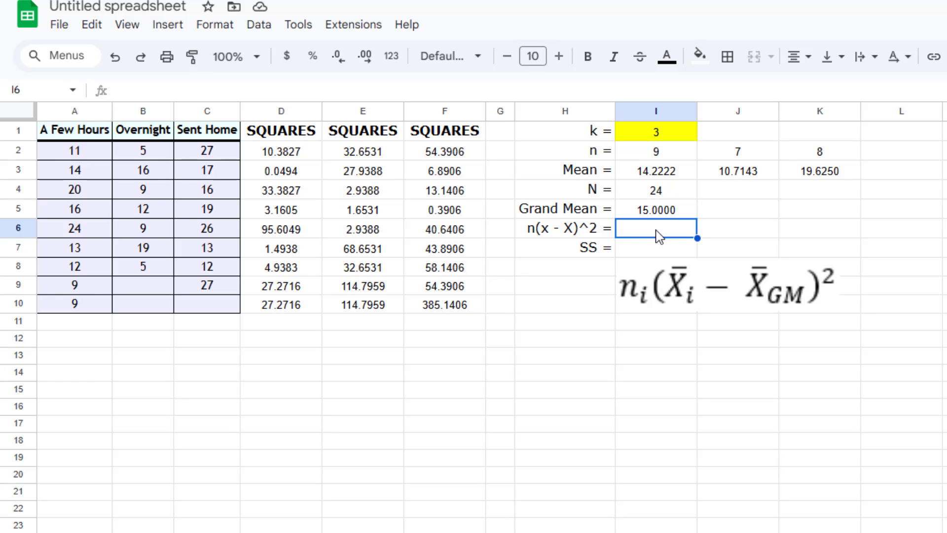
type("=")
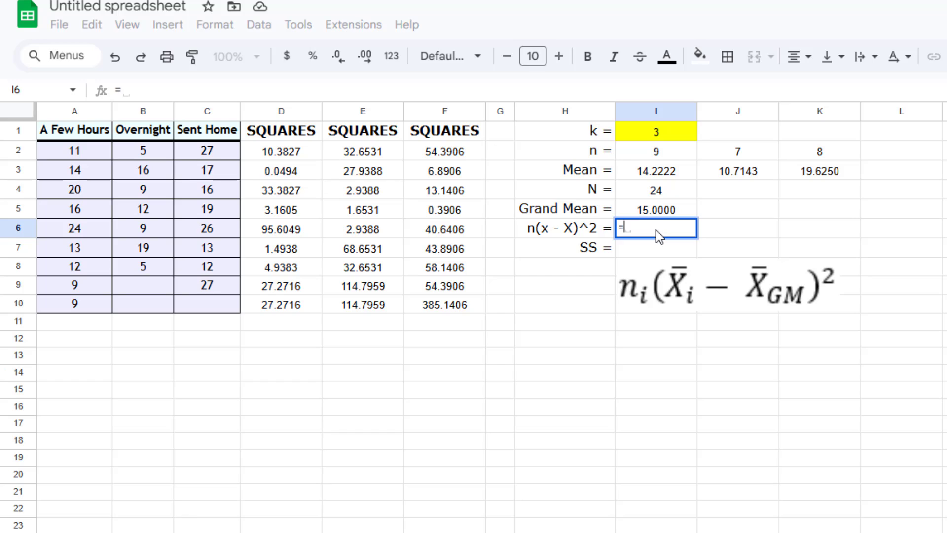
left_click(660, 153)
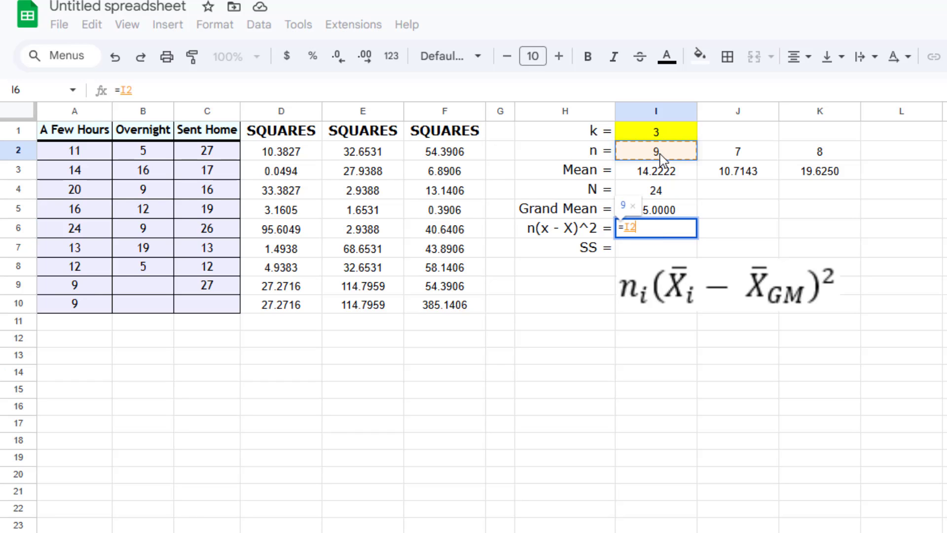
type("*(")
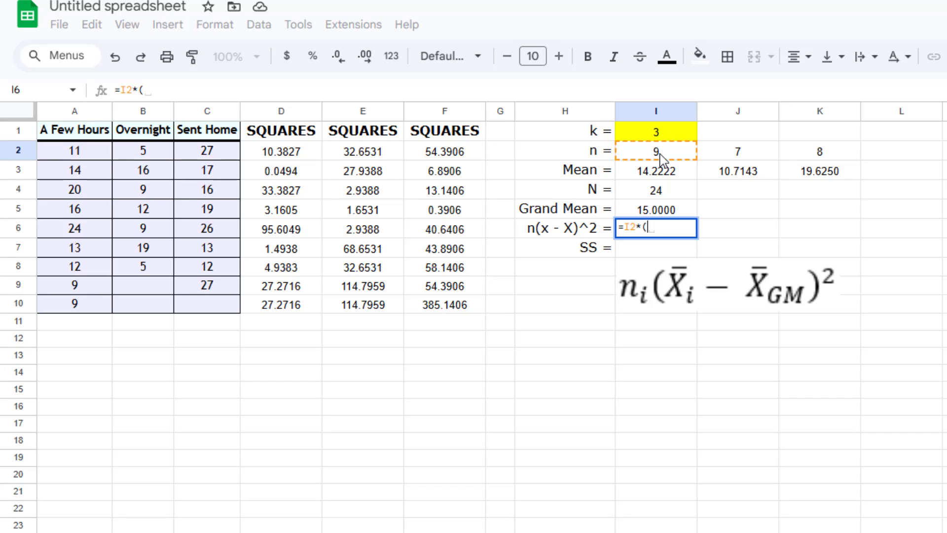
left_click(663, 175)
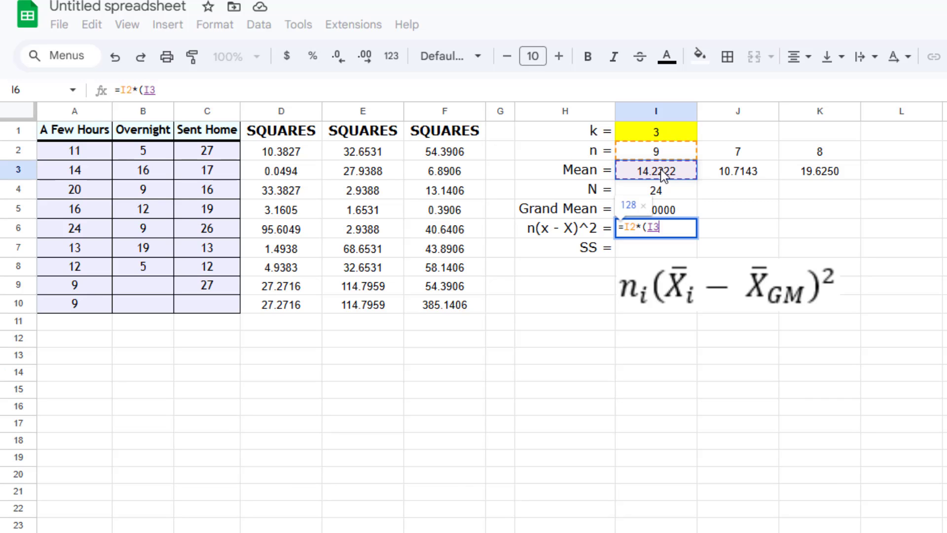
type("-")
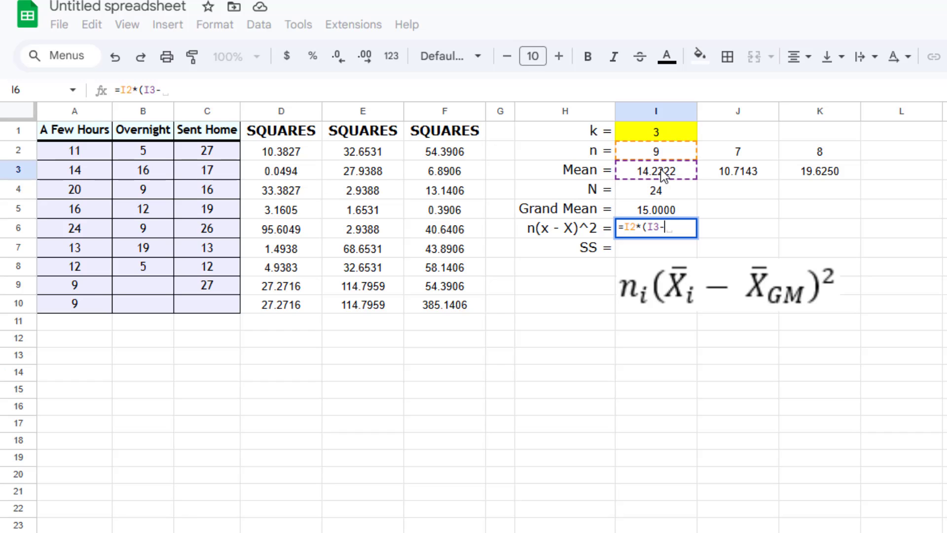
left_click(669, 211)
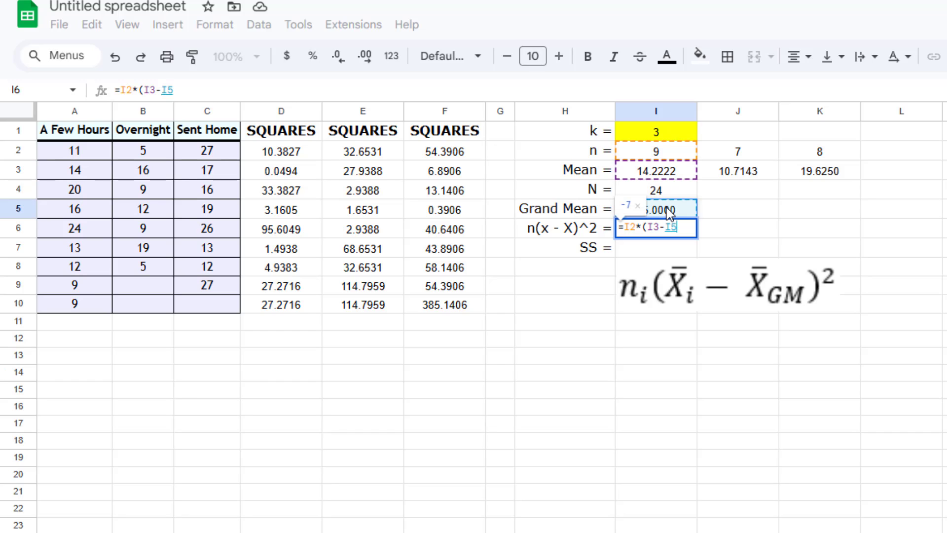
type(")^2")
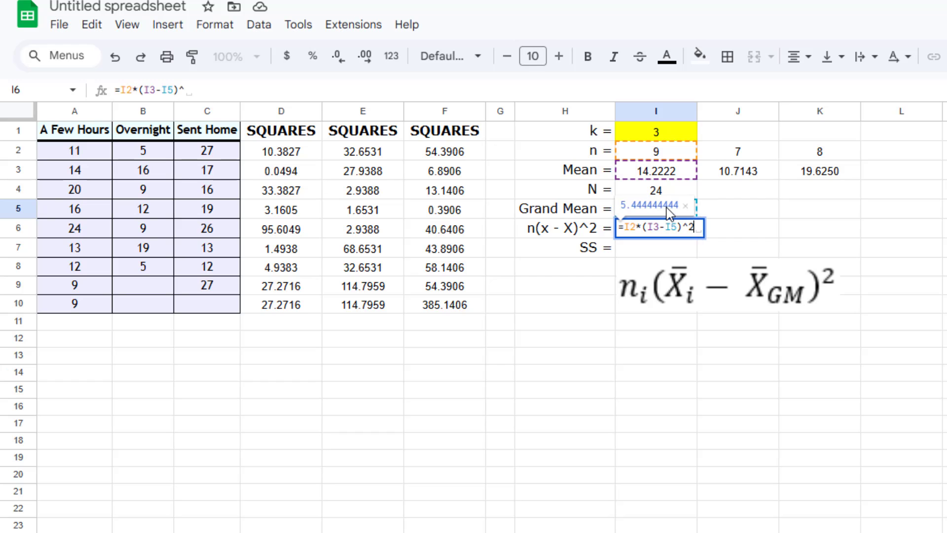
key("Return")
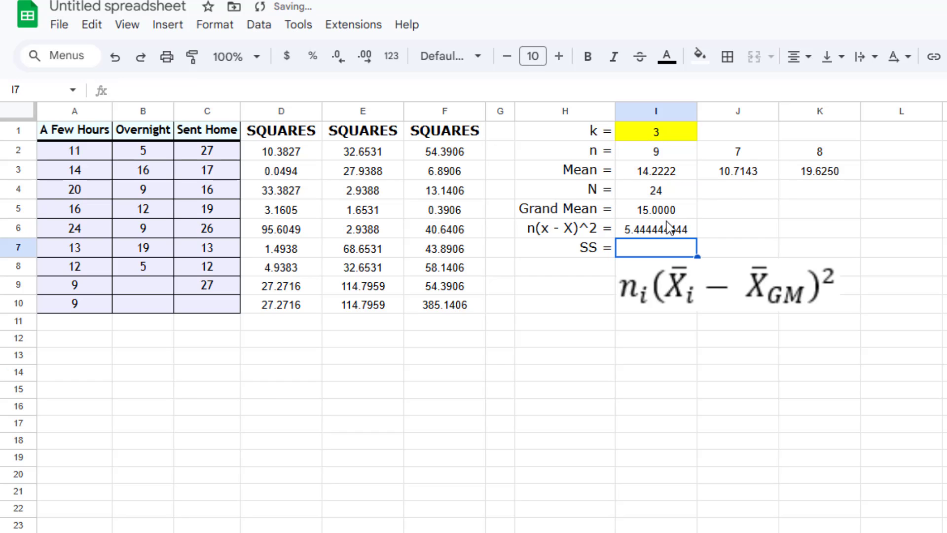
Fill the formula in I6 across to J6 and K6 and inspect the copied formula in J6
left_click(669, 229)
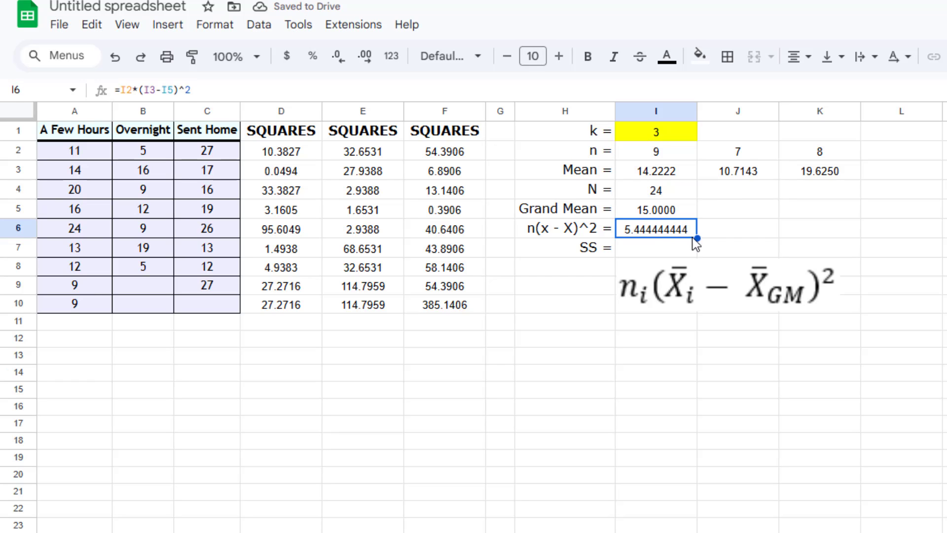
left_click_drag(697, 239, 815, 236)
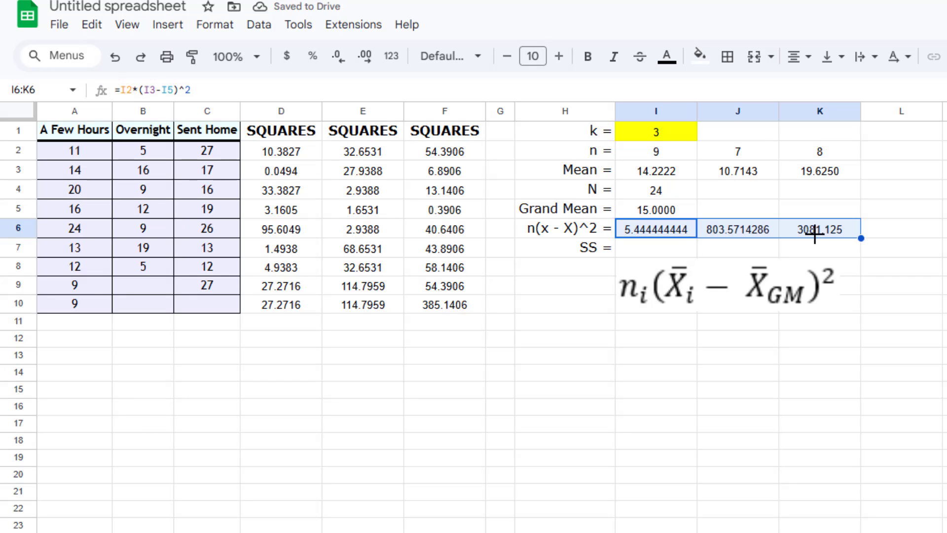
left_click(750, 234)
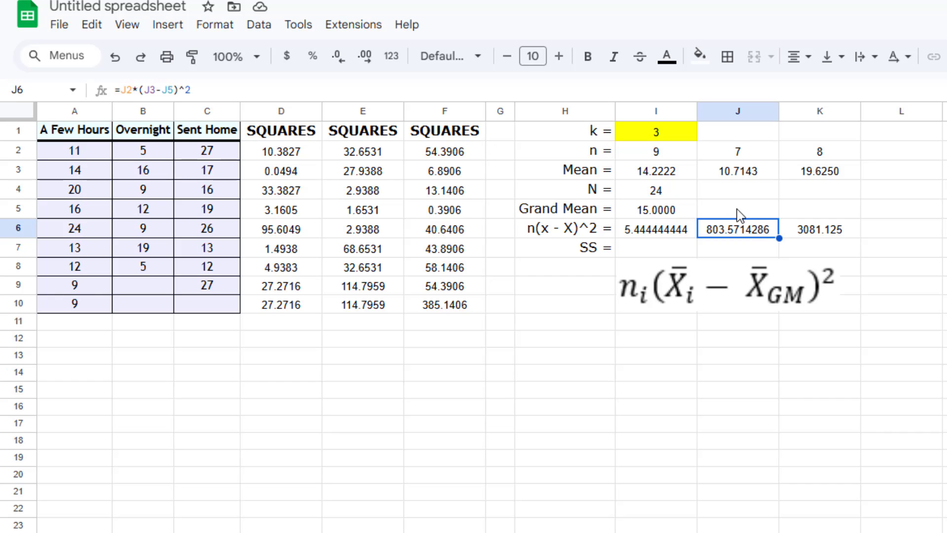
Change the I6 formula to =I2*(I3-$I5)^2 to lock the grand mean column and refill it across to K6
key("Left")
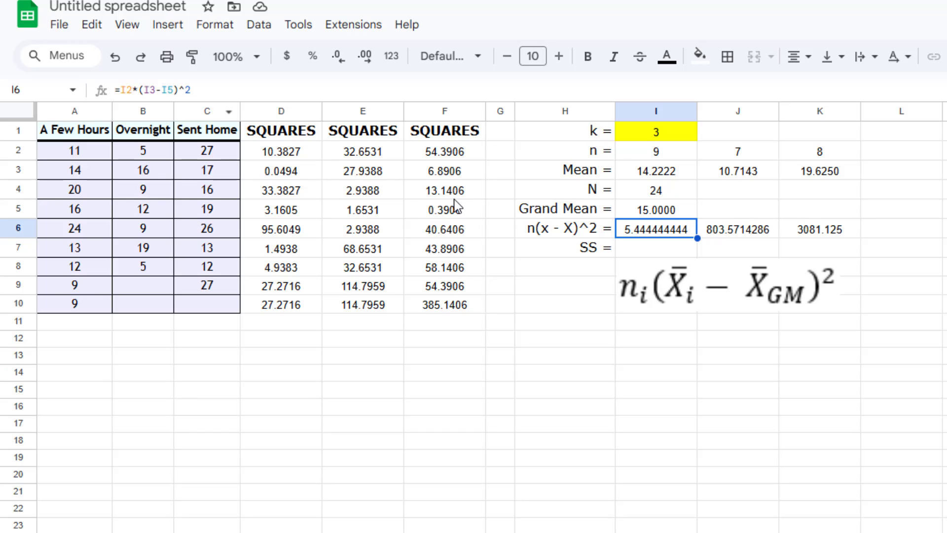
left_click(165, 90)
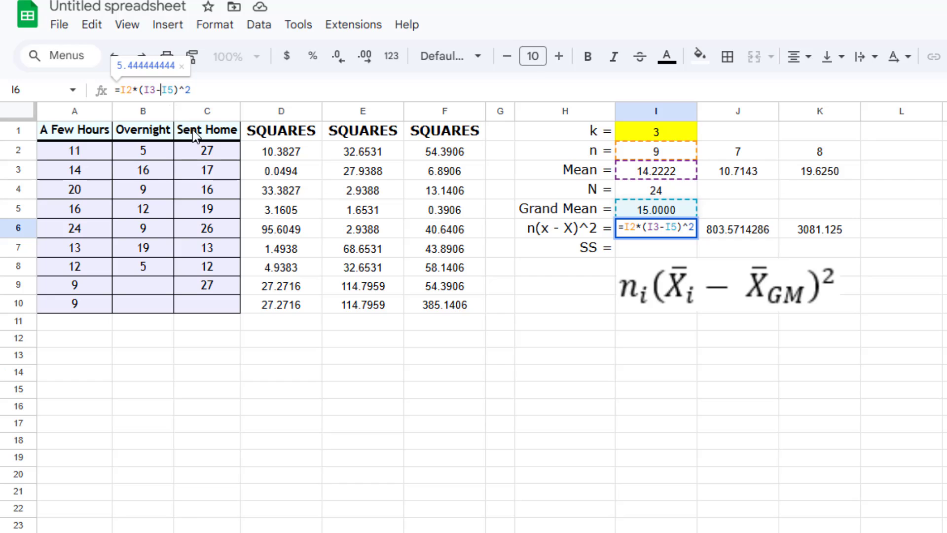
type("$")
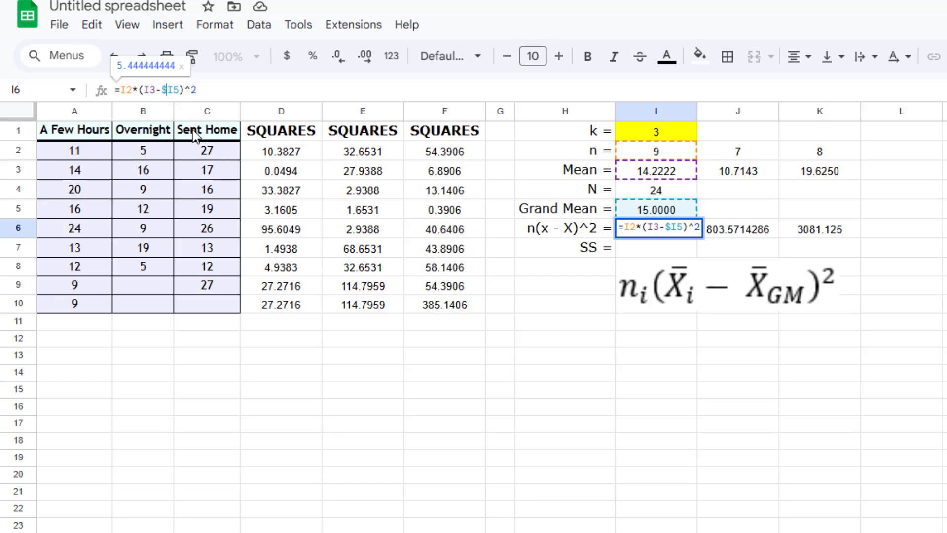
key("Return")
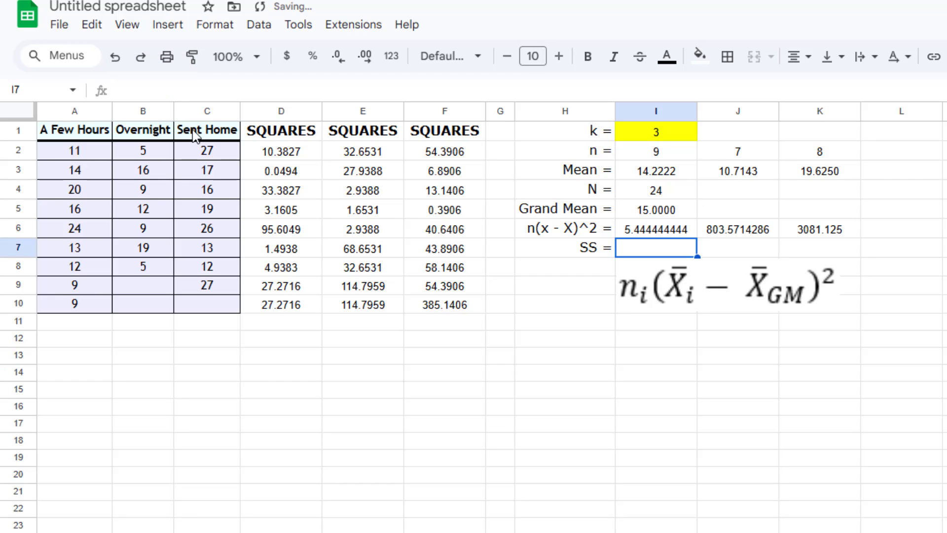
left_click(630, 230)
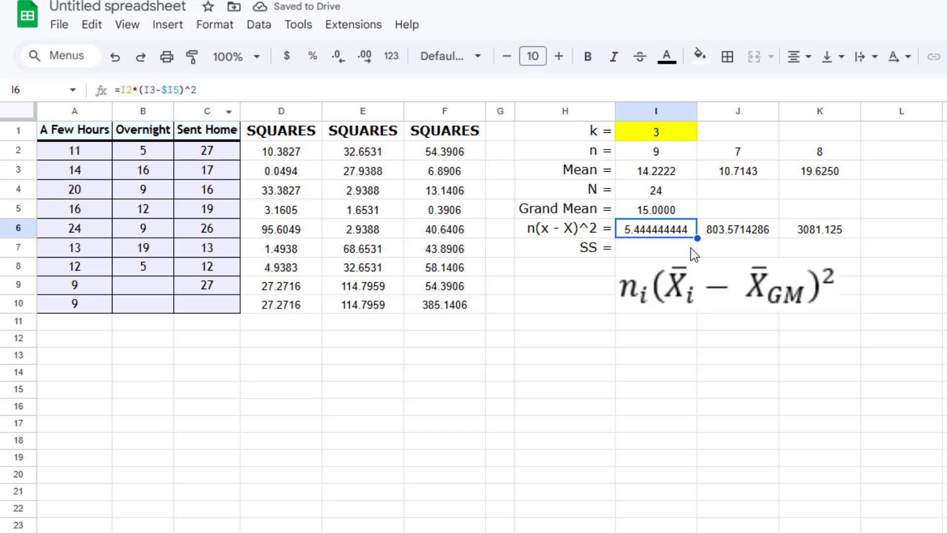
left_click_drag(698, 239, 834, 235)
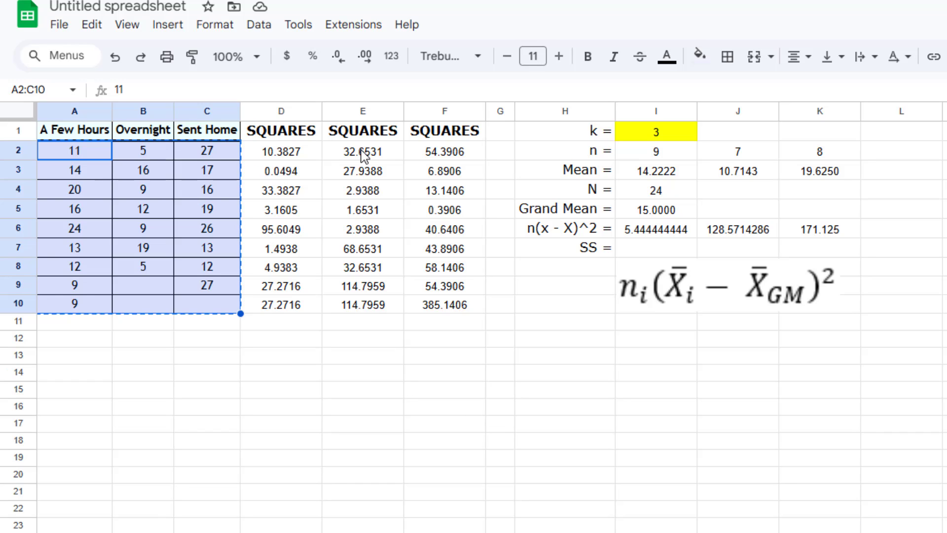
Enter a SUM of the whole column D in I7 as the first group's SS
left_click(658, 250)
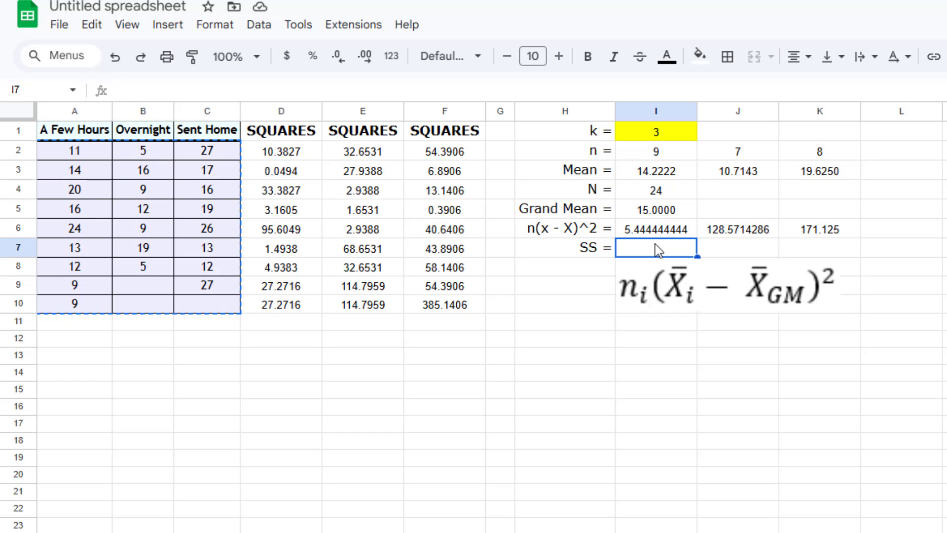
type("=sum")
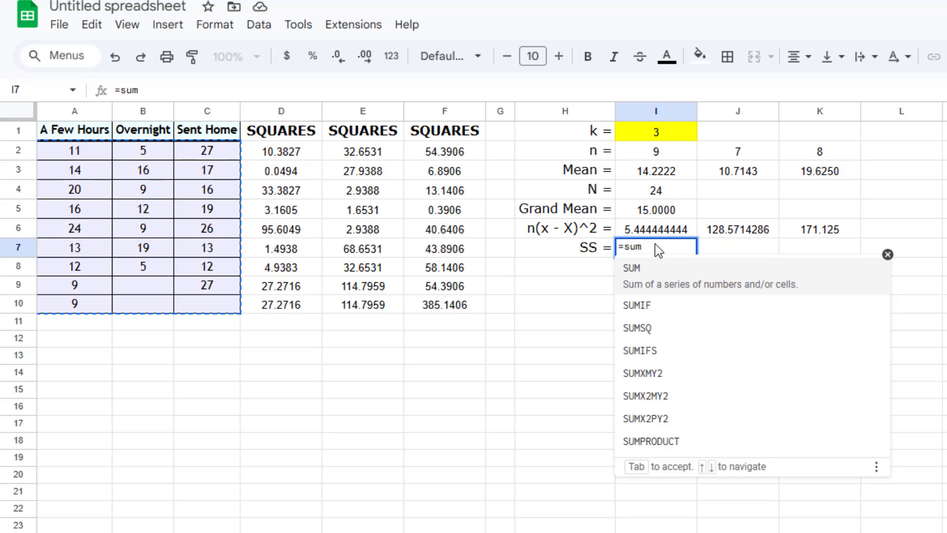
left_click(635, 268)
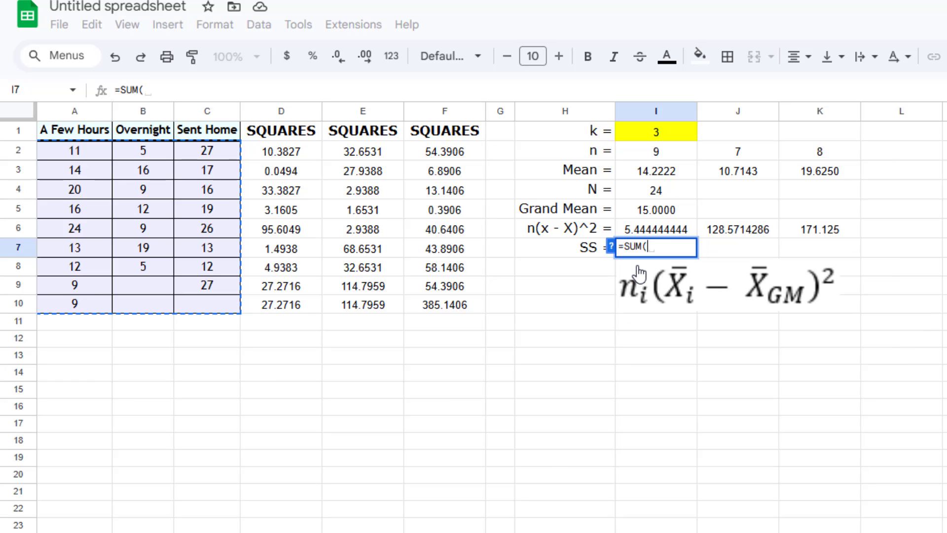
left_click(275, 116)
key("Return")
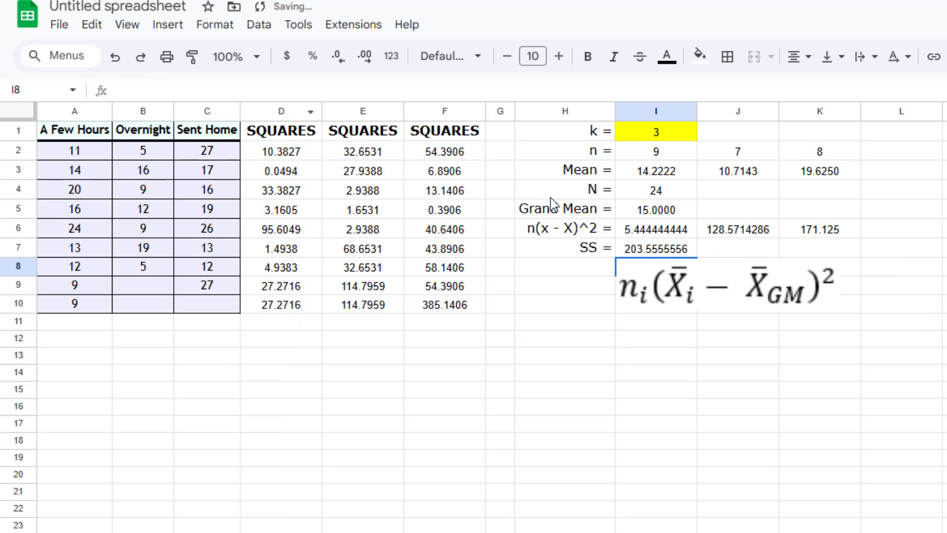
Move the nᵢ(X̄ᵢ − X̄GM)² image down to about rows 13–15 and fill the SUM formula in I7 across to K7
left_click(716, 296)
left_click_drag(722, 297, 718, 330)
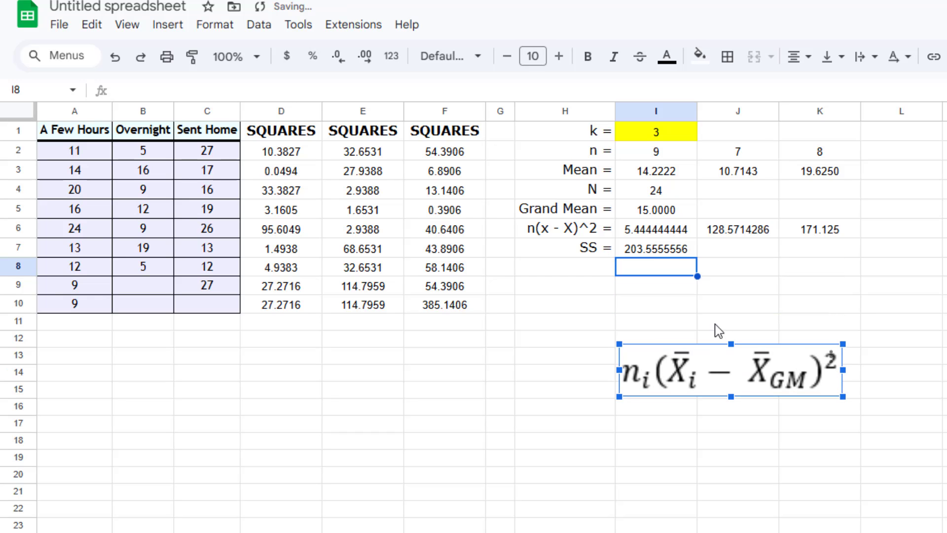
left_click(675, 252)
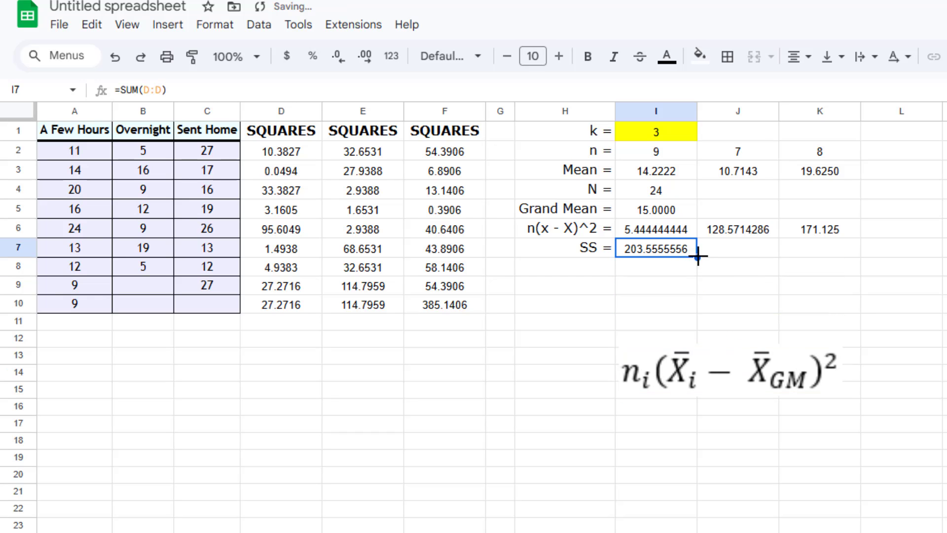
left_click_drag(697, 256, 813, 254)
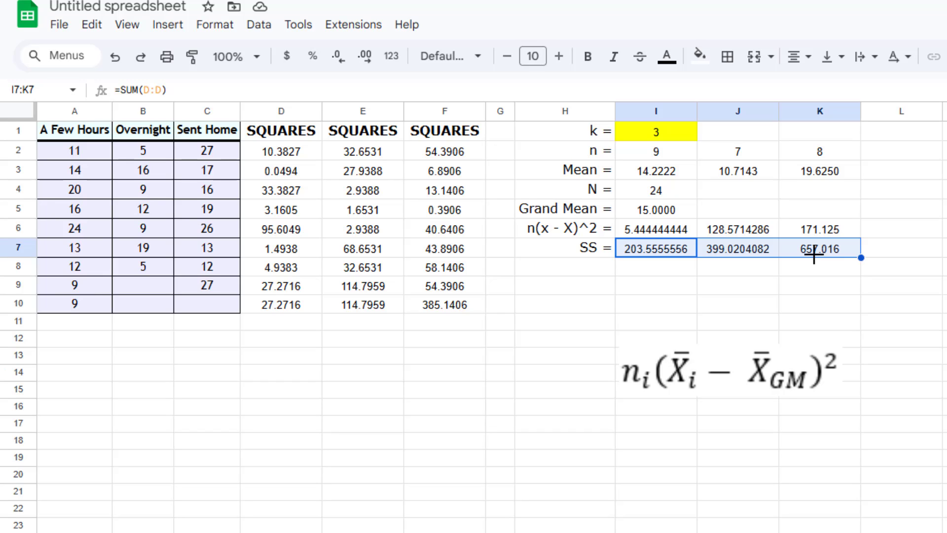
Delete the nᵢ(X̄ᵢ − X̄GM)² formula image from the sheet and deselect the SS cells
left_click(735, 373)
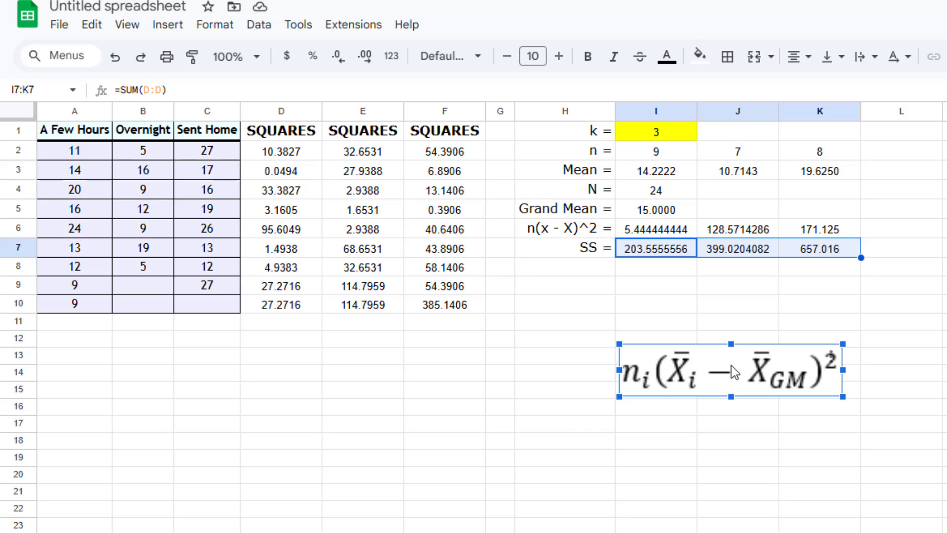
key("Delete")
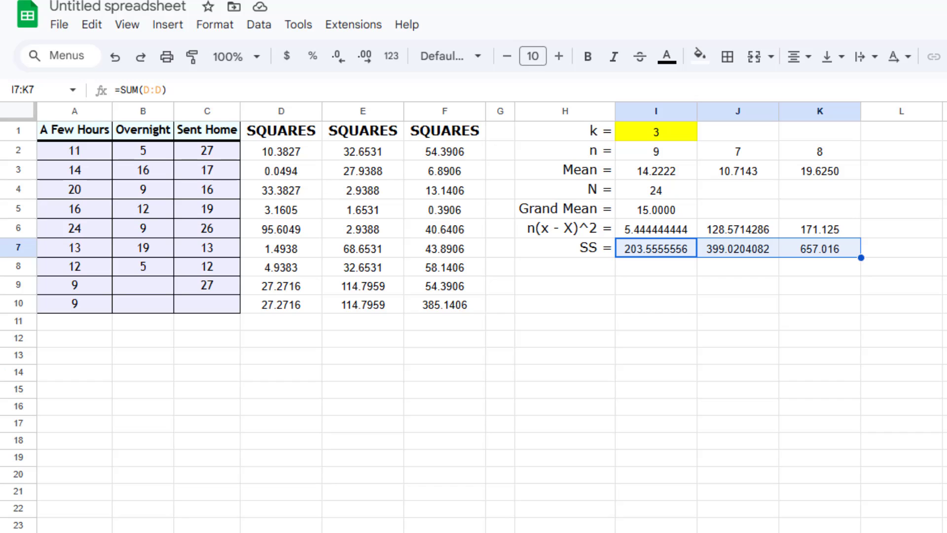
left_click(569, 344)
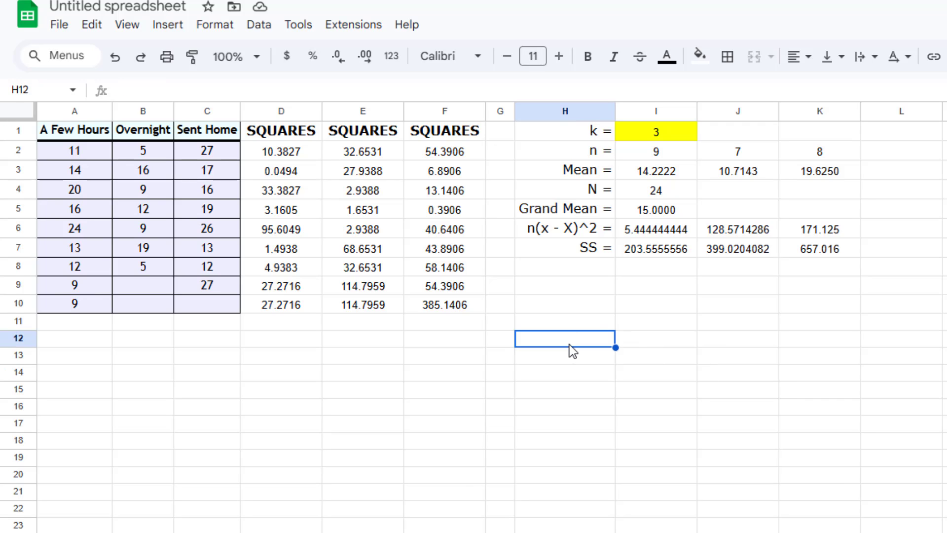
left_click(639, 344)
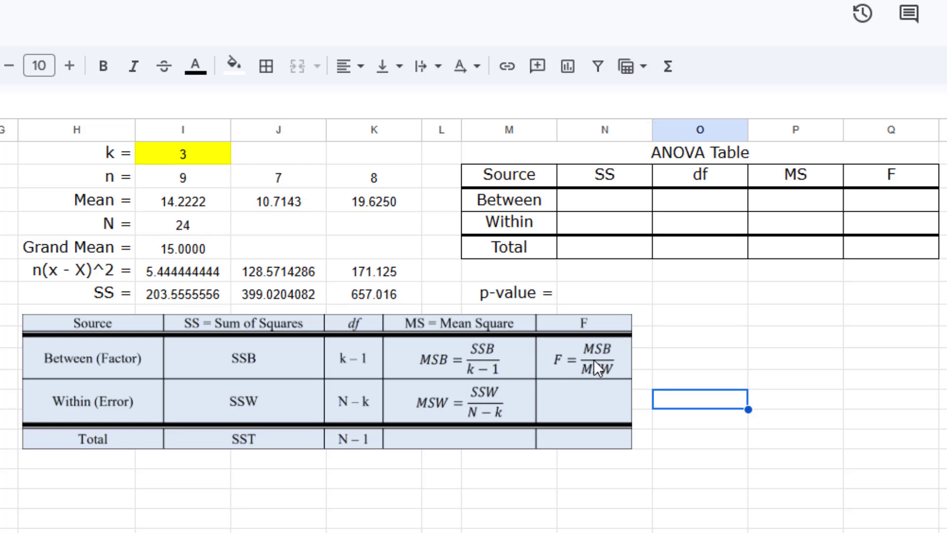
Change the sum of squares label in H7 to "SSw ="
left_click(599, 204)
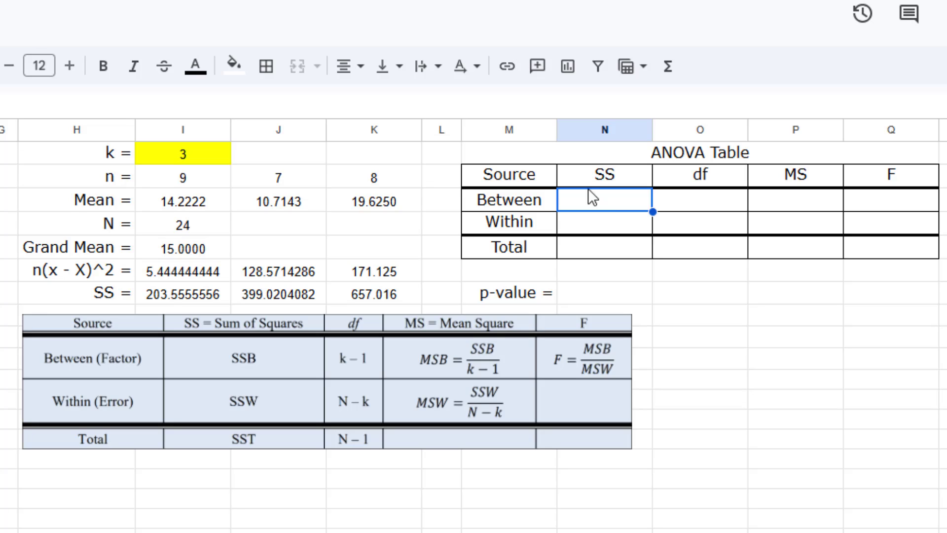
left_click(106, 294)
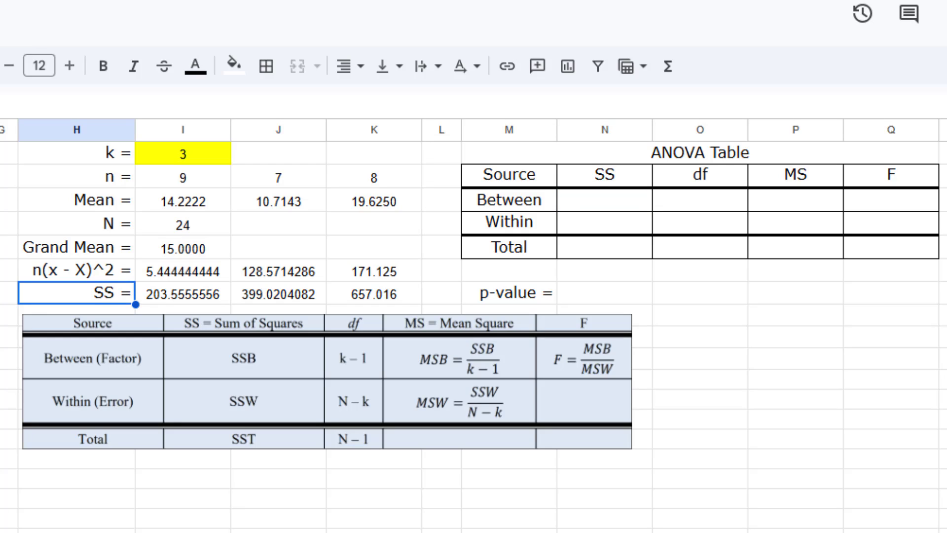
key("F2")
type("w")
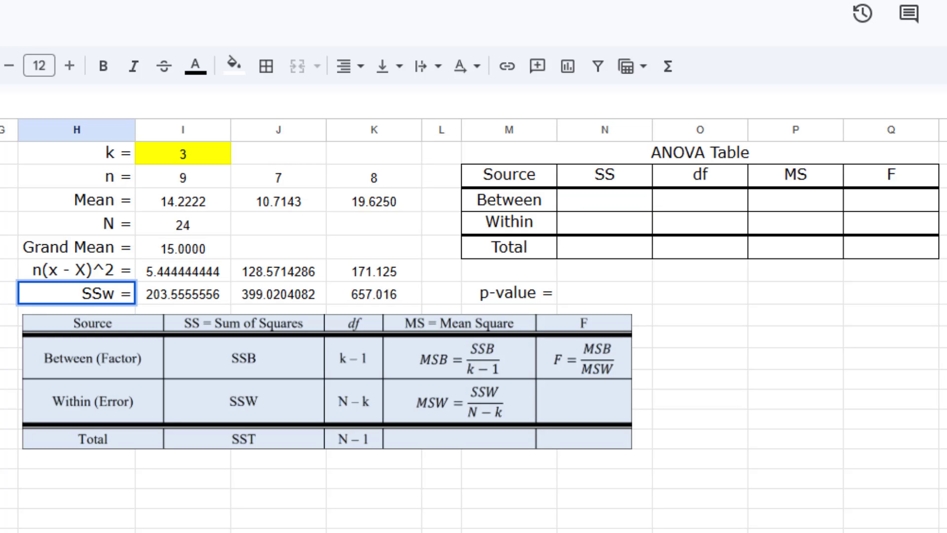
key("Return")
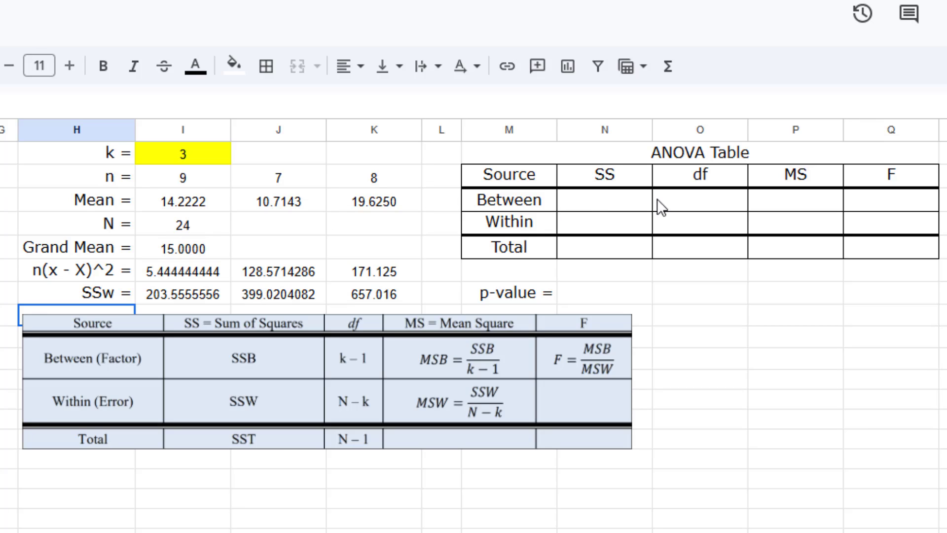
Enter a SUM of I6:K6 in N3 as the Between sum of squares in the ANOVA table
left_click(605, 206)
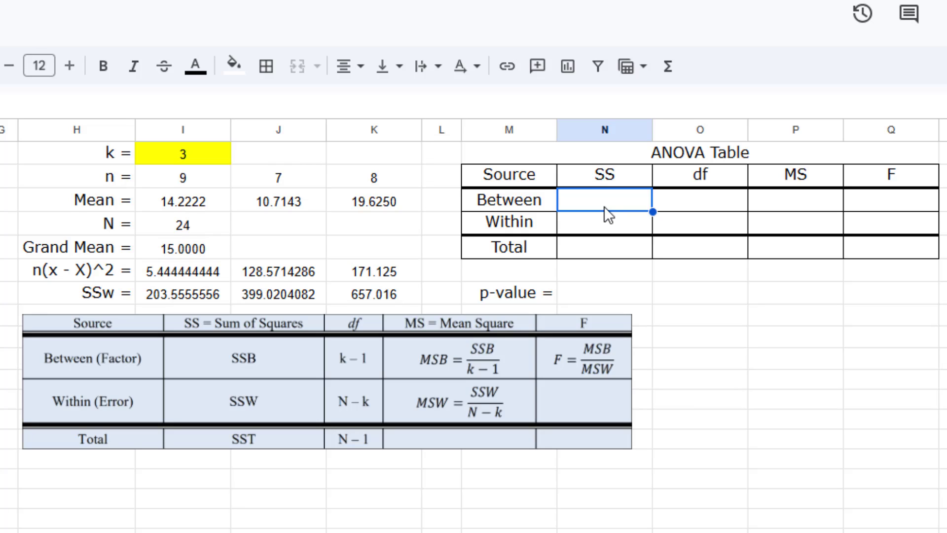
type("=sum")
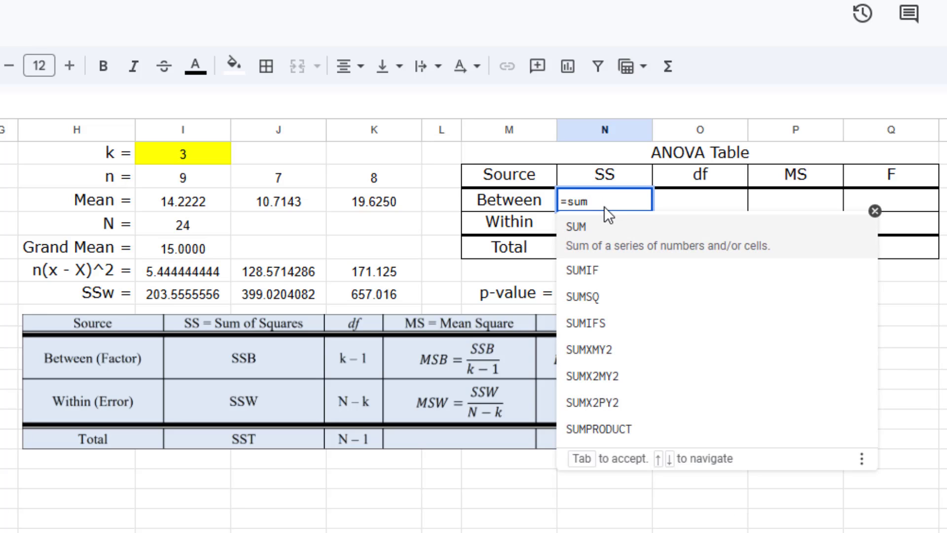
left_click(603, 243)
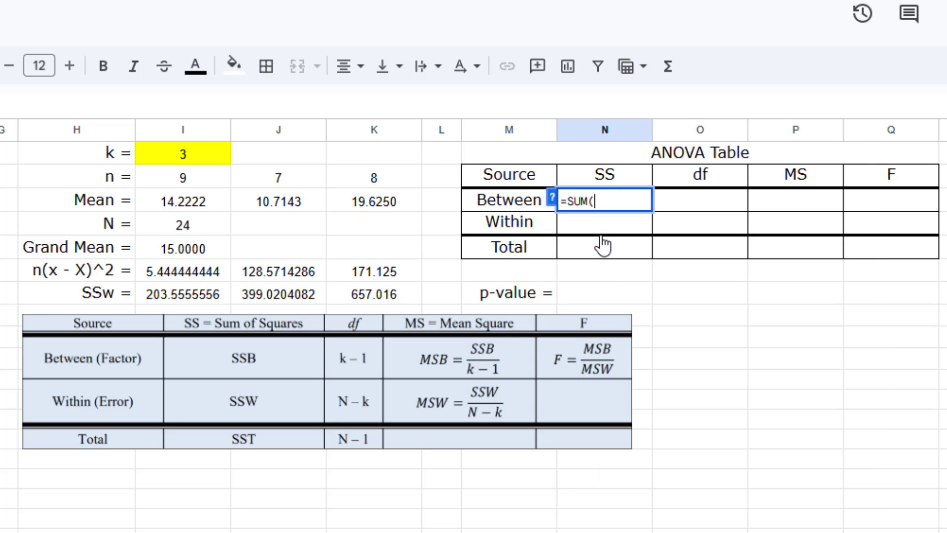
left_click_drag(162, 292, 361, 294)
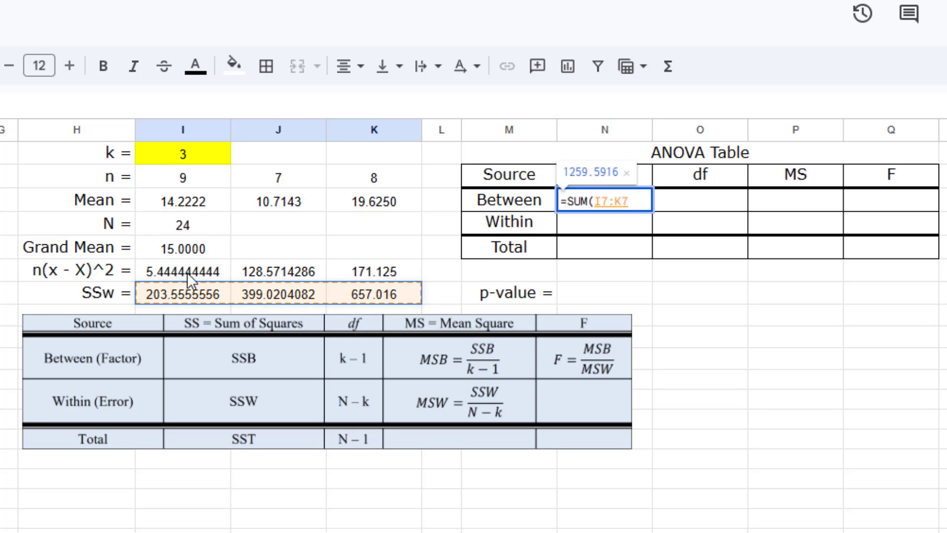
left_click_drag(151, 272, 354, 268)
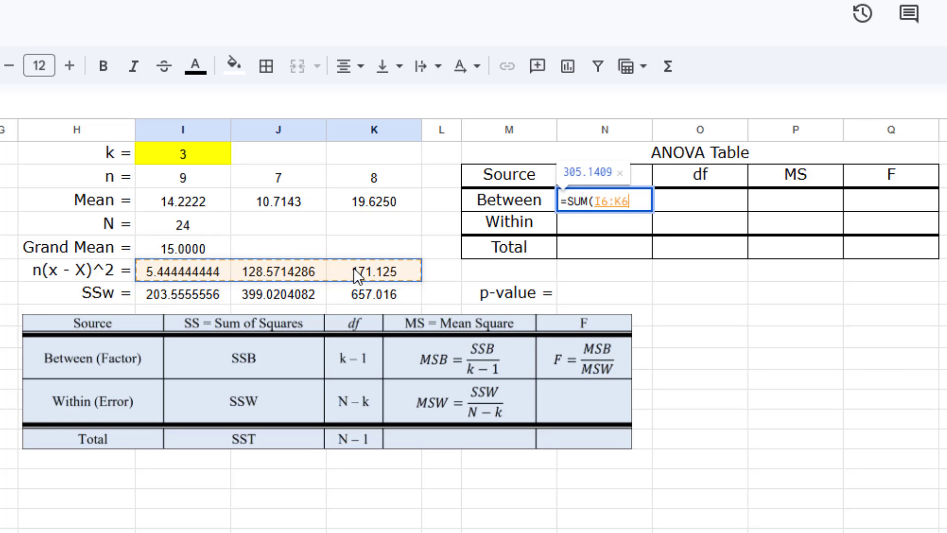
key("Return")
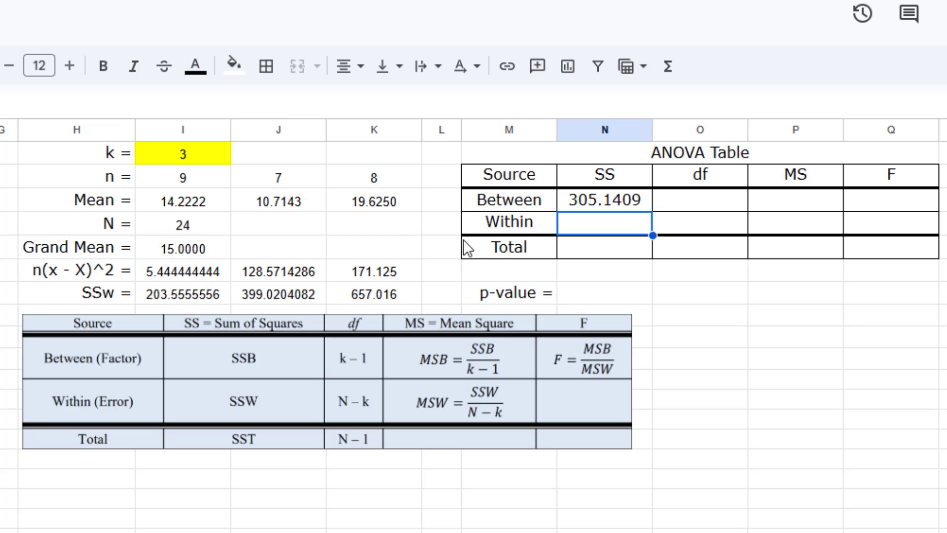
Fill the SUM formula from N3 down to N4 for the Within sum of squares
left_click(633, 205)
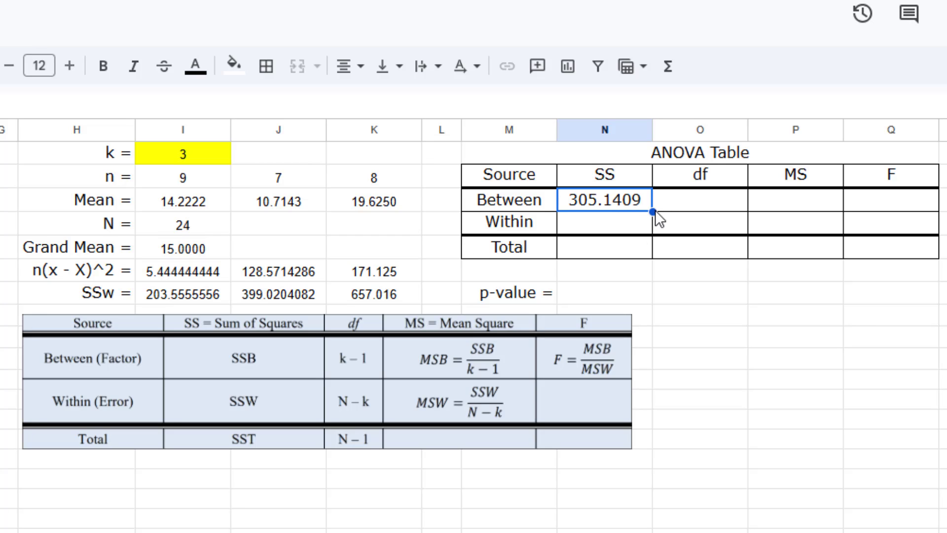
left_click_drag(654, 211, 654, 224)
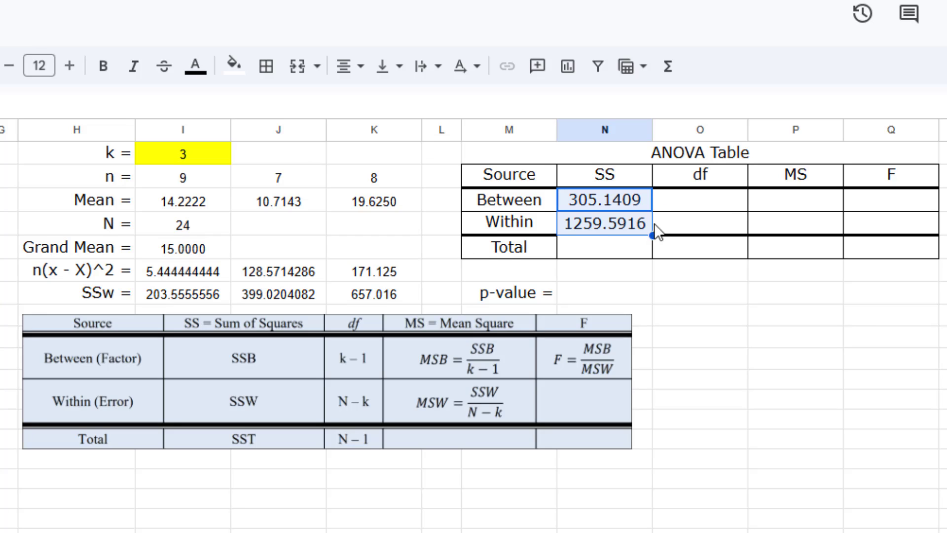
left_click(603, 221)
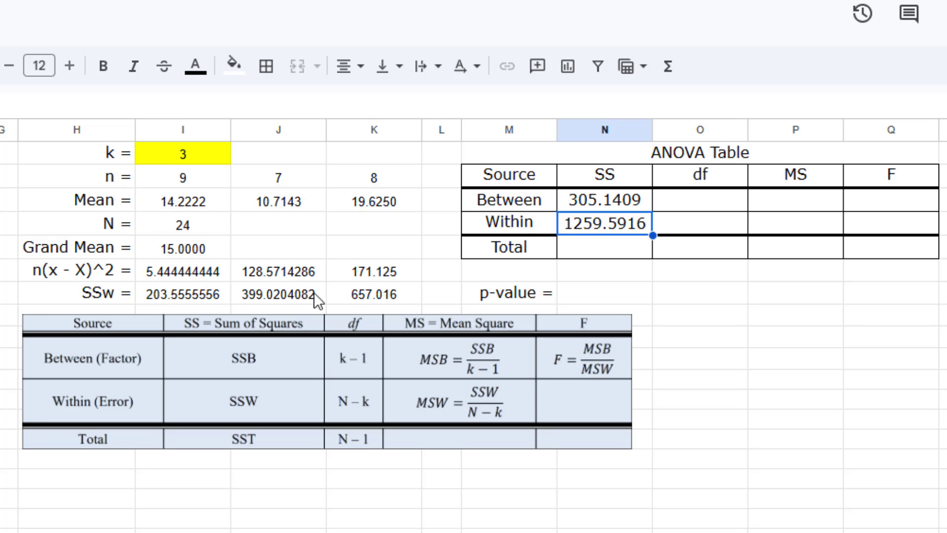
Enter the Between degrees of freedom in O3 as k minus 1, with the formula =I1-1
left_click(688, 207)
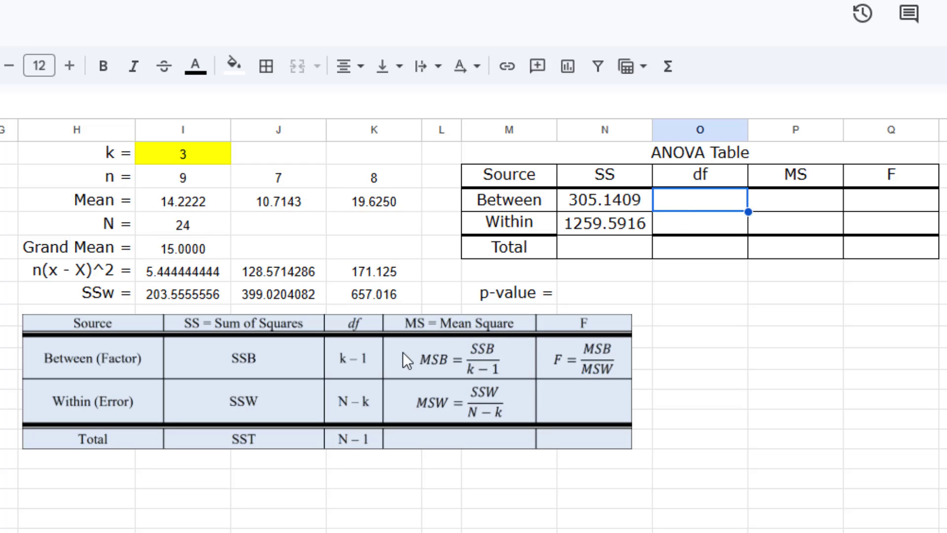
type("=")
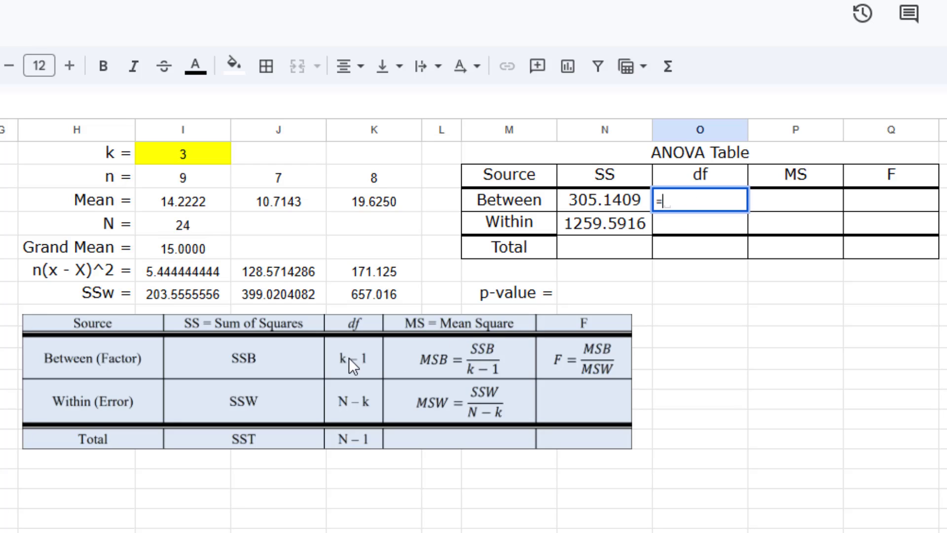
left_click(170, 155)
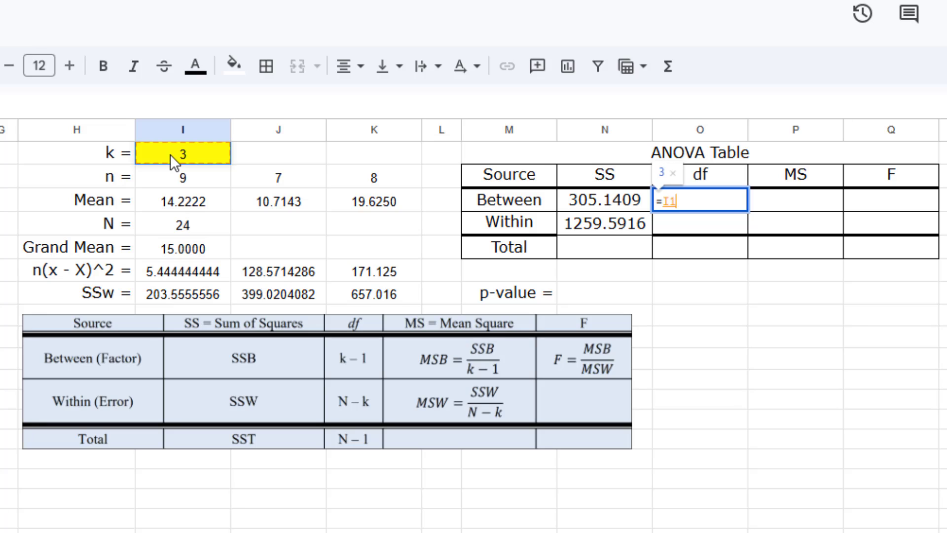
type("-1")
key("Return")
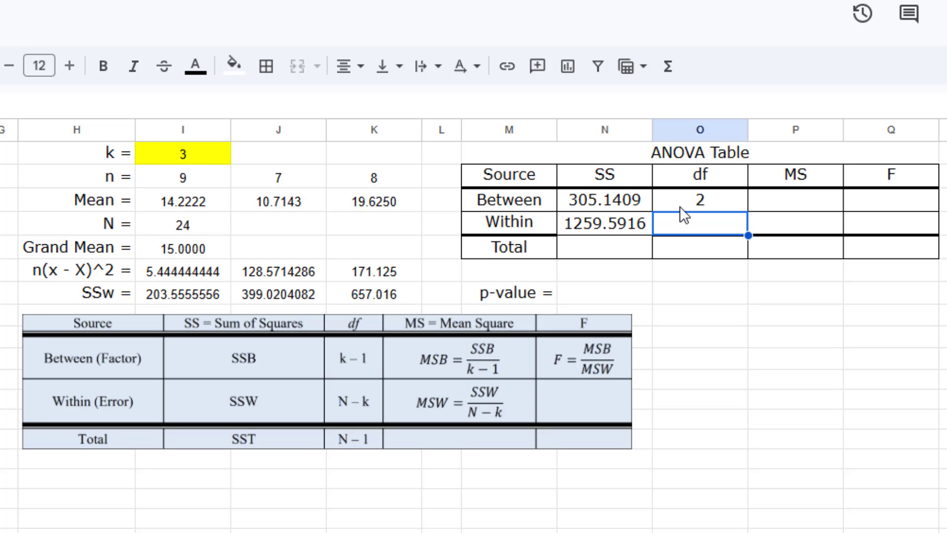
Enter the Within degrees of freedom in O4 as N minus k, with the formula =I4-I1
type("=")
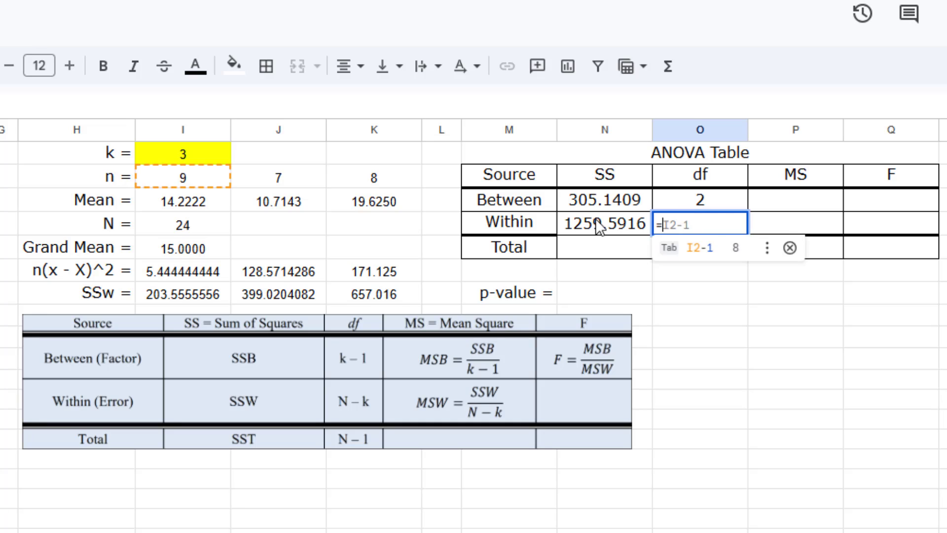
left_click(187, 223)
type("-")
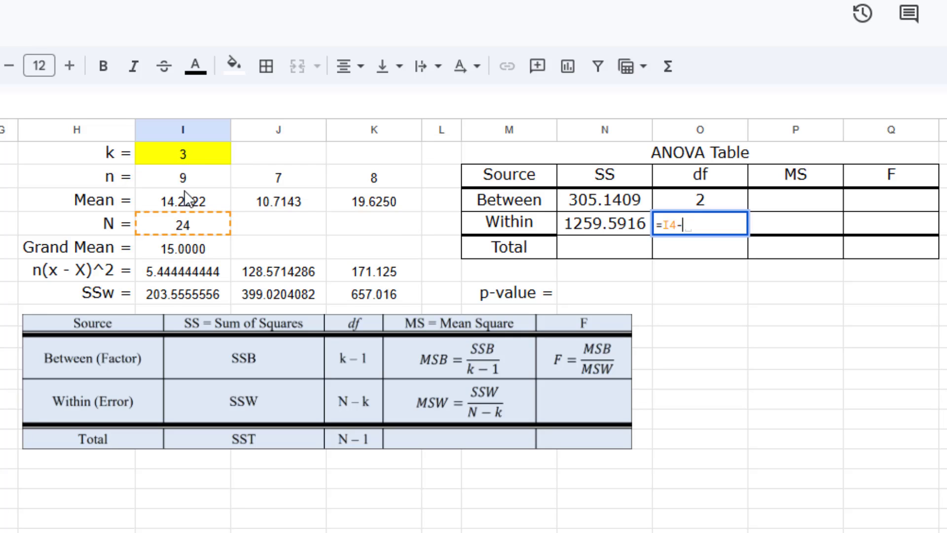
left_click(185, 155)
key("Return")
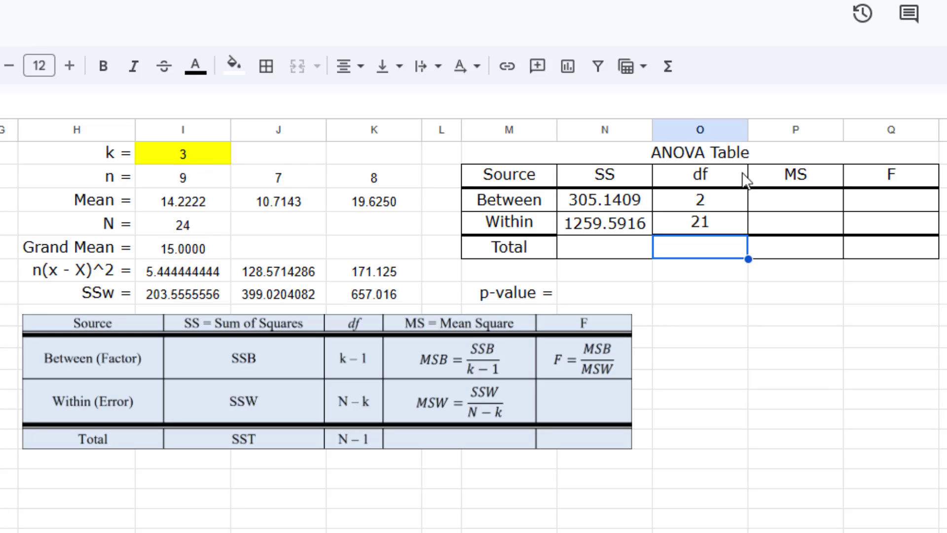
Compute the Between mean square in P3 with =N3/O3 and fill the formula down to P4 for Within
left_click(788, 205)
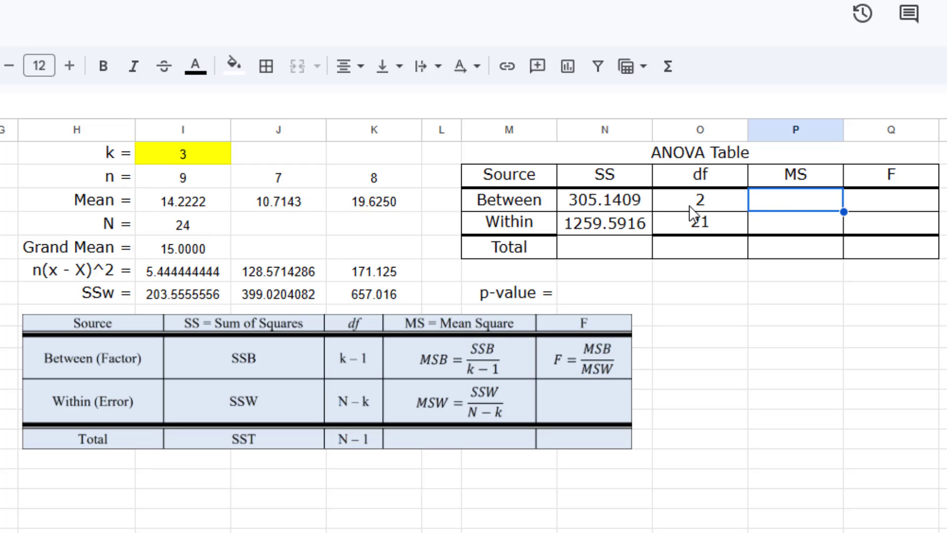
type("=")
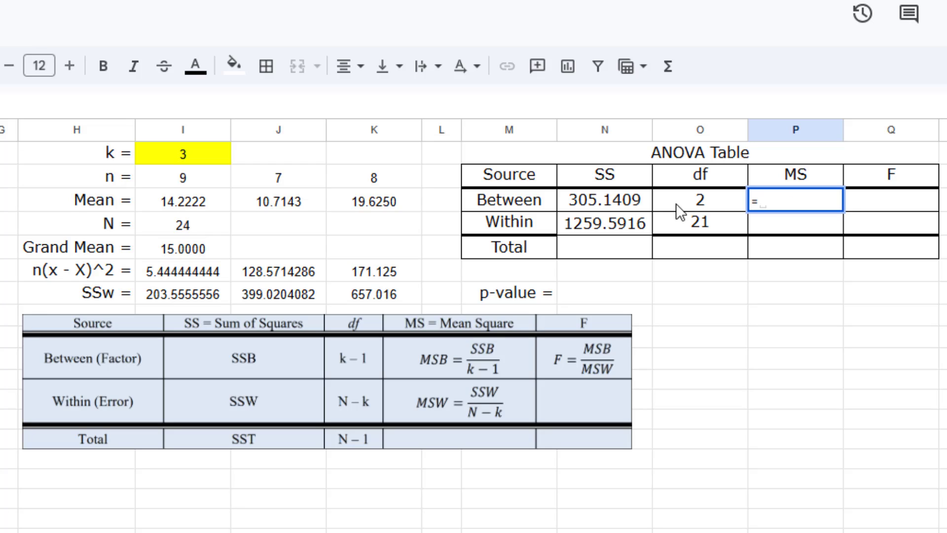
left_click(629, 200)
type("/")
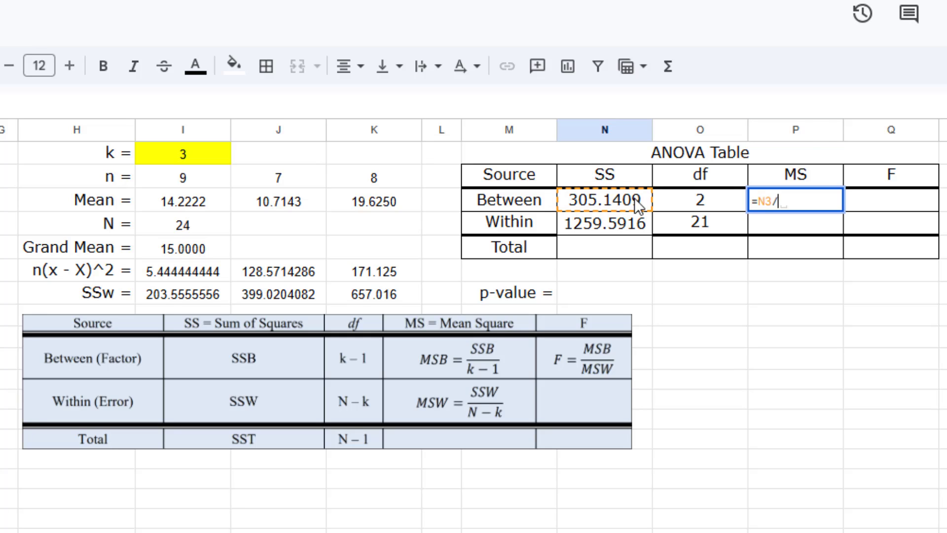
left_click(696, 201)
key("Return")
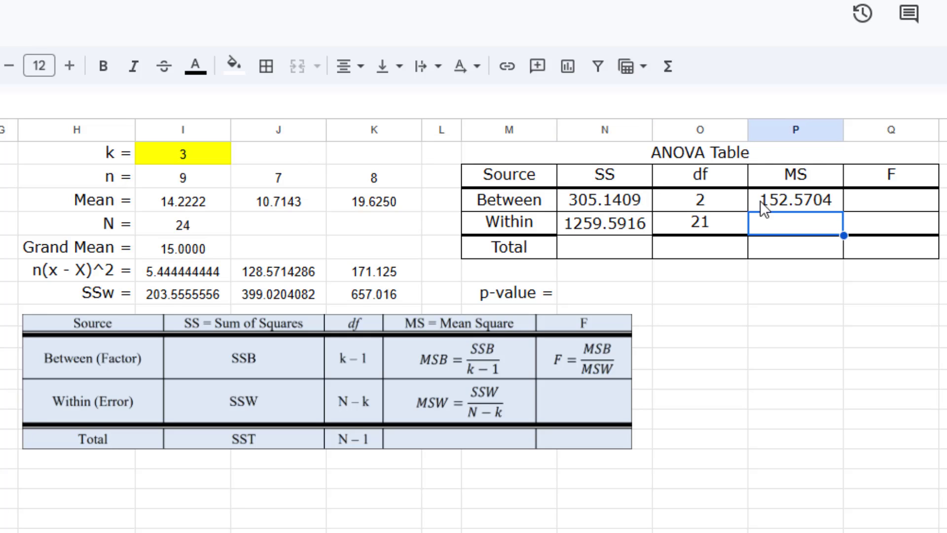
left_click(794, 201)
left_click_drag(842, 211, 845, 222)
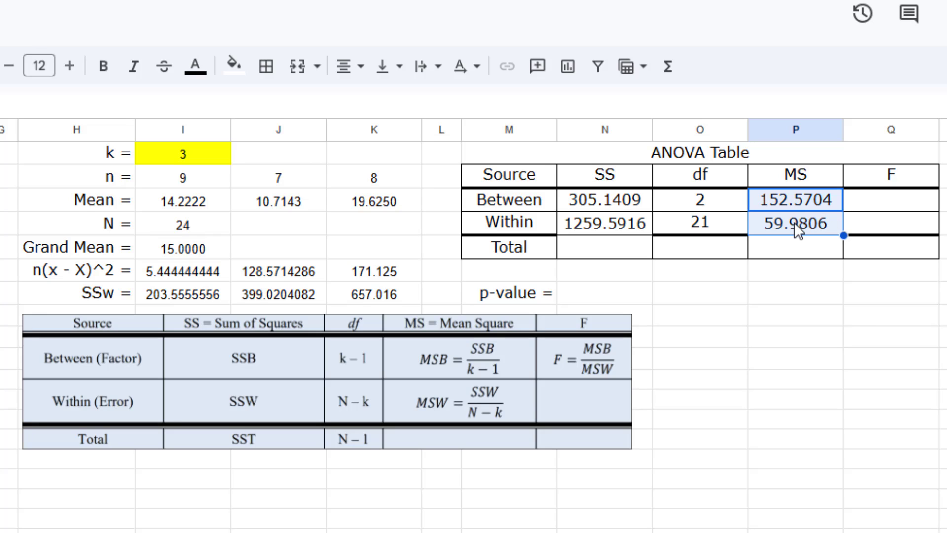
Enter =SUM(N3:N4) in N5 as the Total SS and fill it across to O5 for the total df
left_click(604, 248)
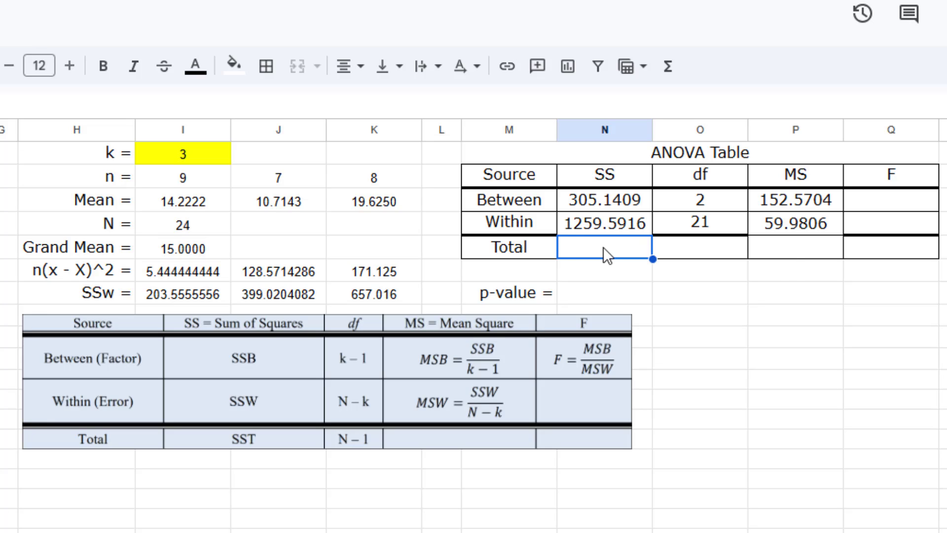
type("=")
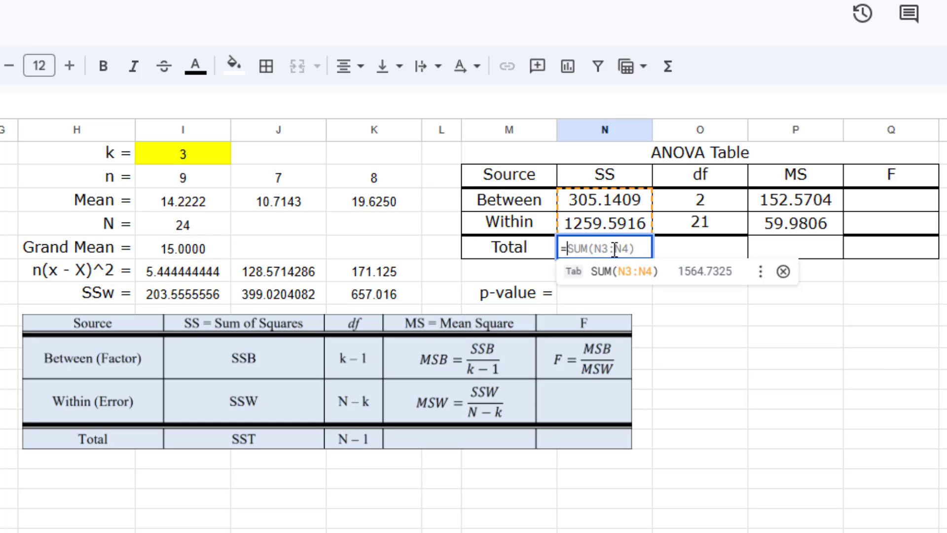
key("Tab")
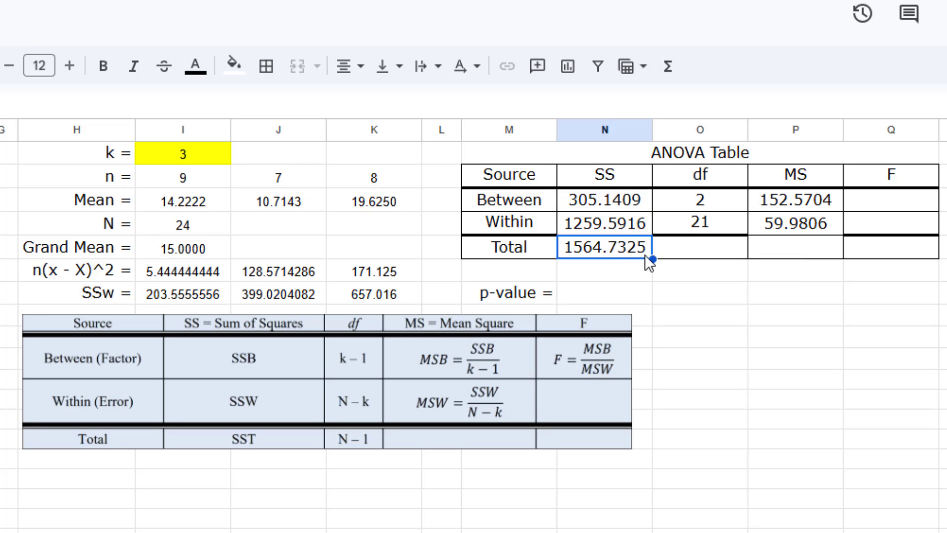
left_click_drag(651, 258, 718, 258)
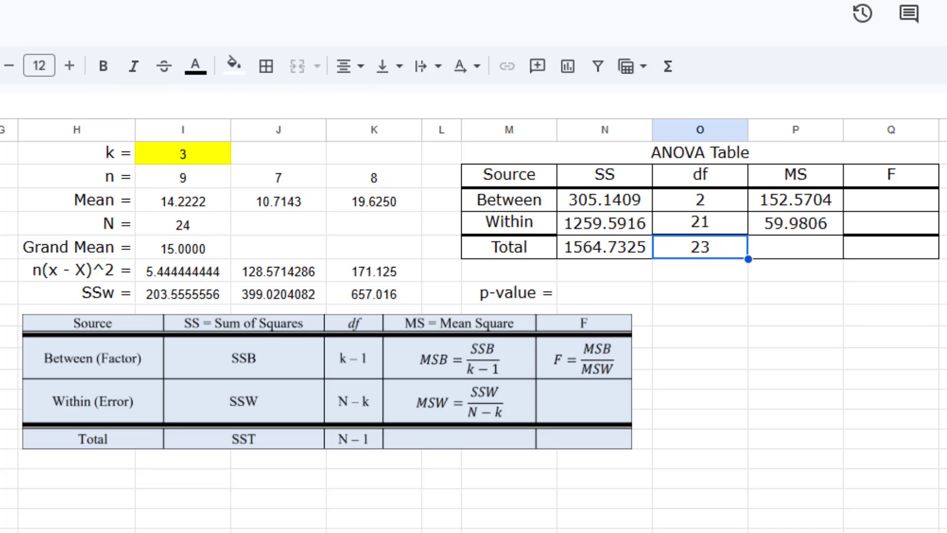
left_click(797, 295)
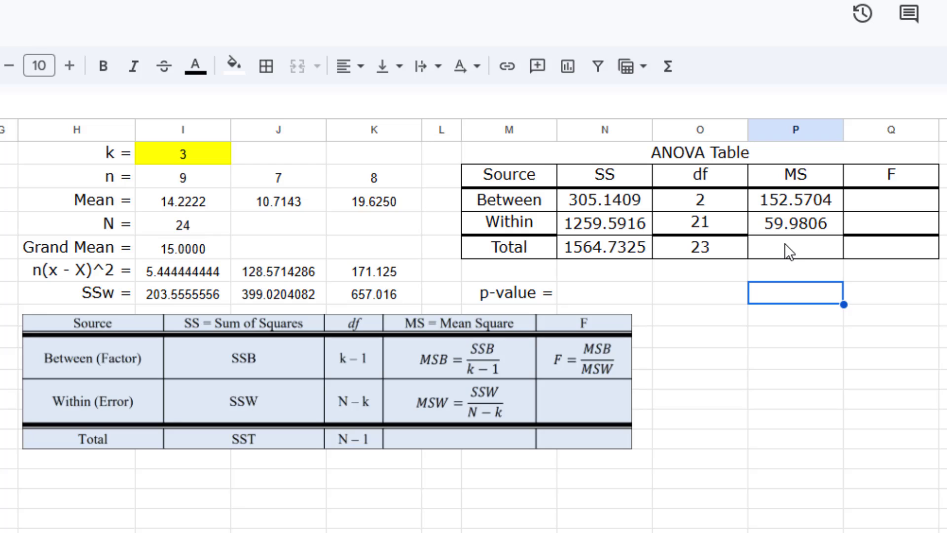
Enter the F statistic in Q3 as the Between mean square divided by the Within mean square, =P3/P4
left_click(899, 204)
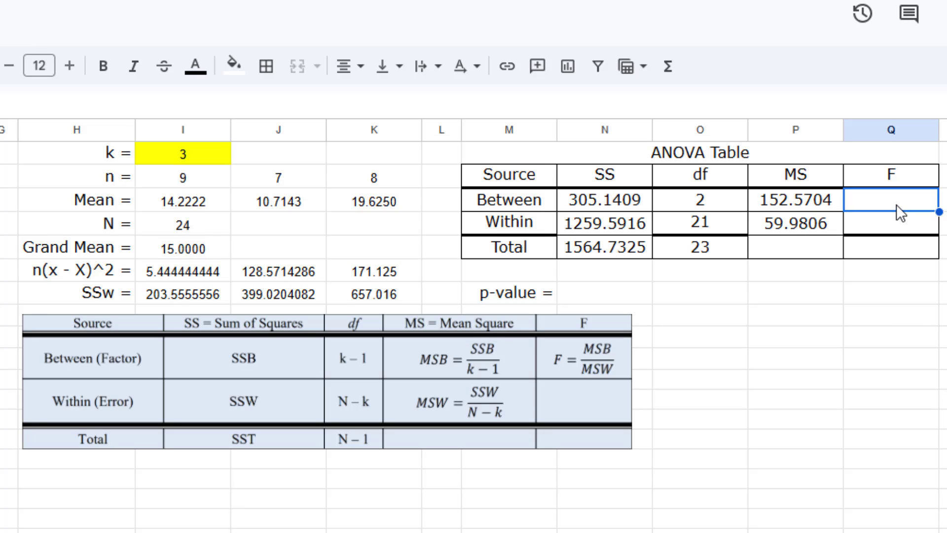
type("=")
left_click(801, 201)
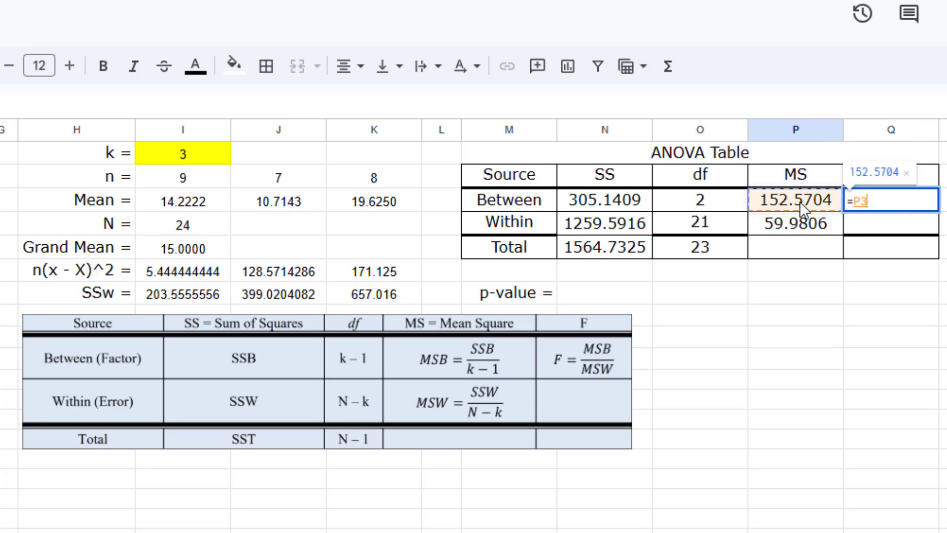
type("/")
left_click(790, 225)
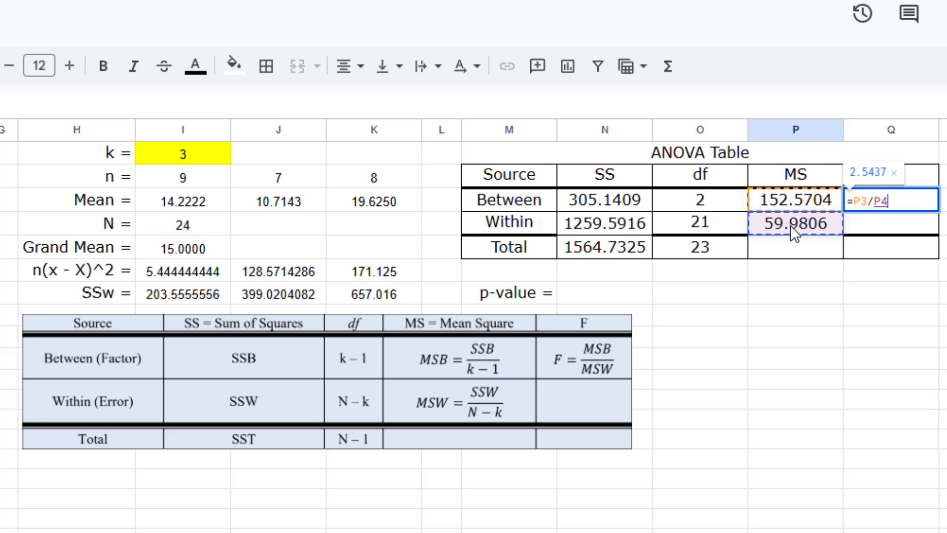
key("Return")
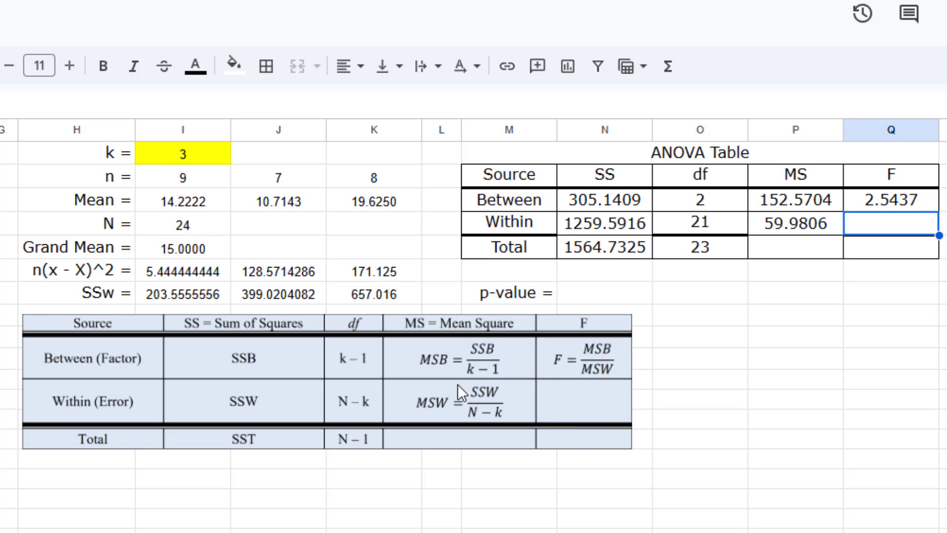
Clear the surplus squared deviations in E9, E10 and F10 that have no matching data values
left_click(271, 299)
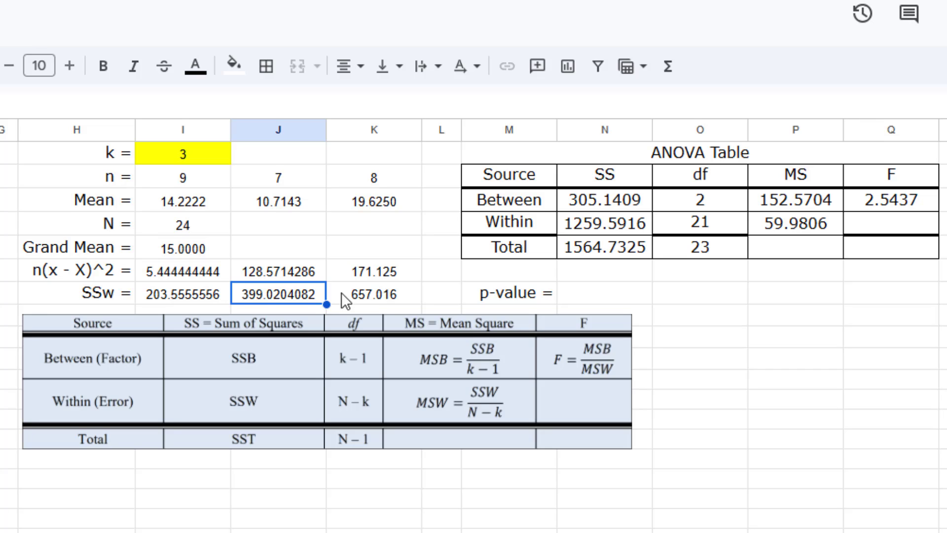
left_click(366, 294)
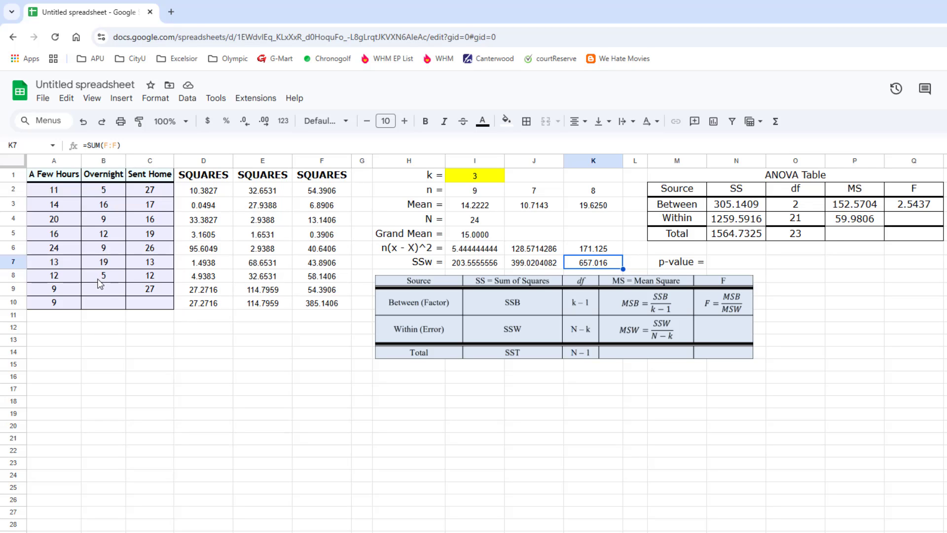
left_click(270, 281)
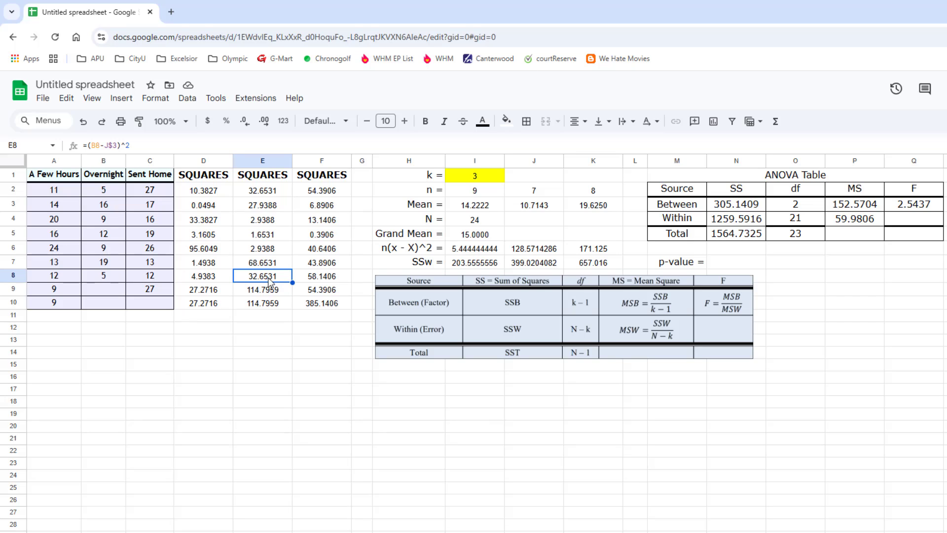
left_click(268, 294)
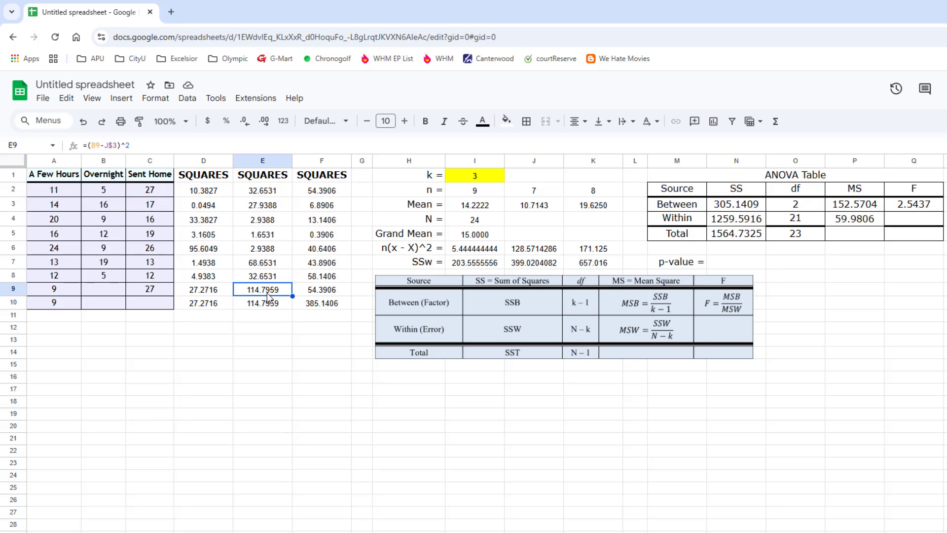
key("Delete")
key("Down")
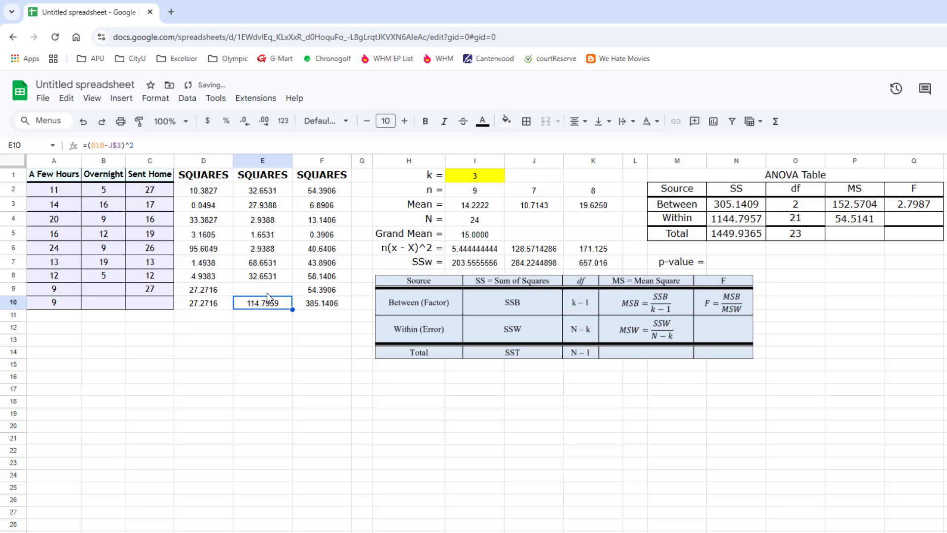
key("Delete")
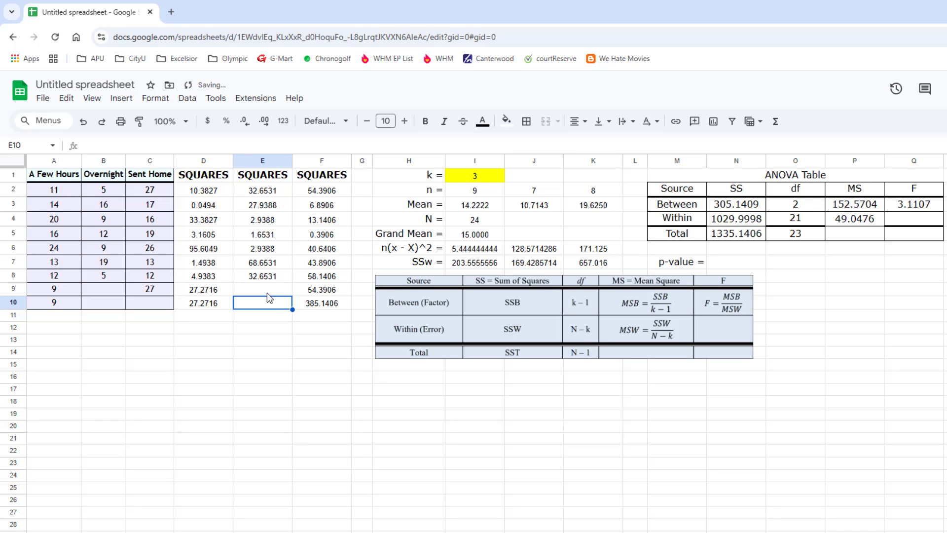
key("Right")
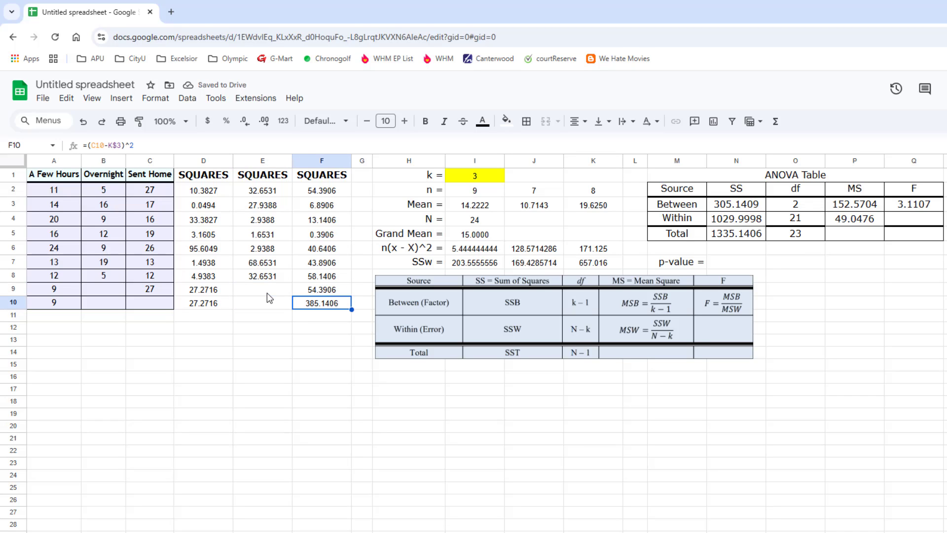
key("Delete")
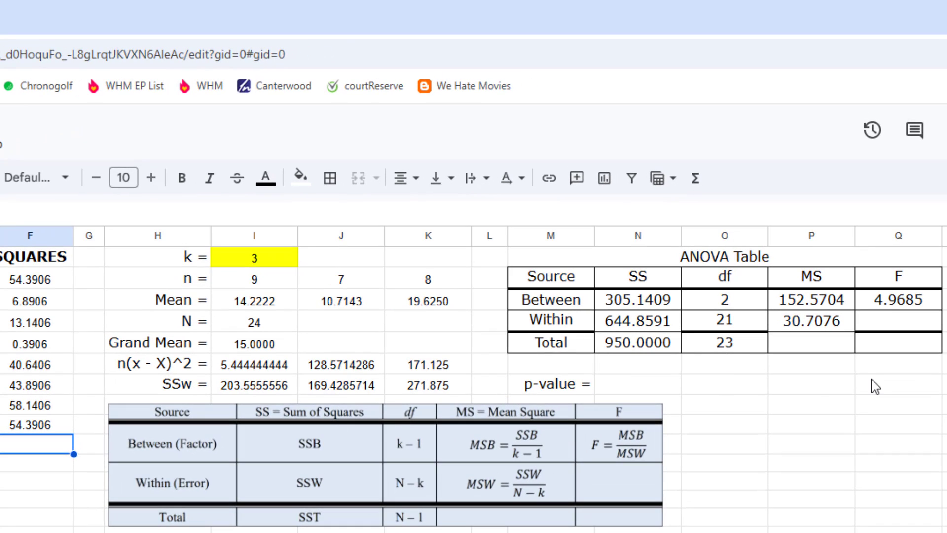
Enter the right-tailed p-value for the F statistic in N7 with =F.DIST.RT(Q3,O3,O4)
left_click(920, 304)
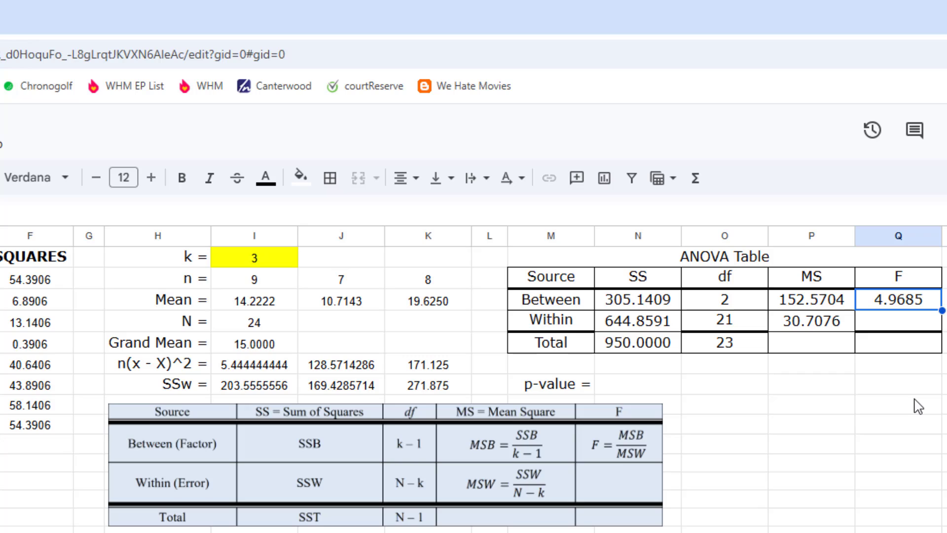
left_click(641, 393)
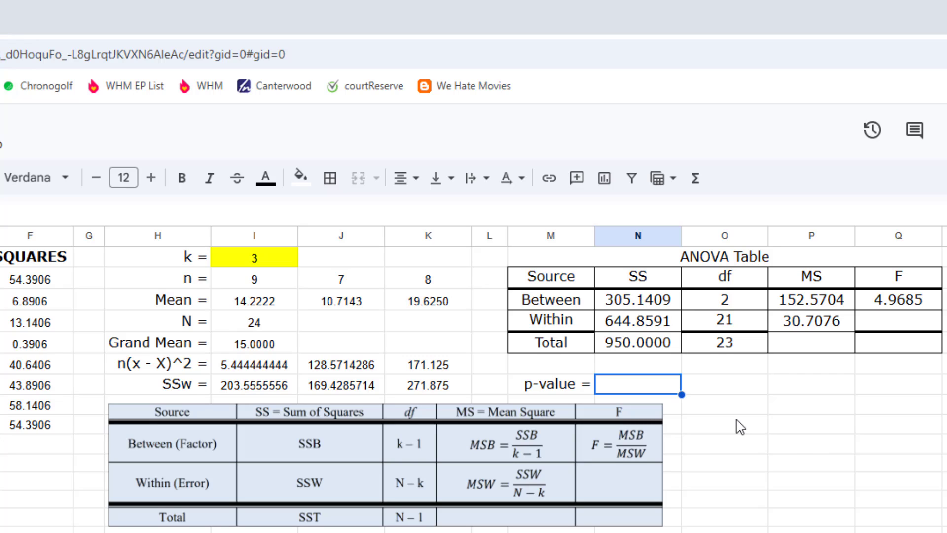
double_click(644, 389)
type("=f.")
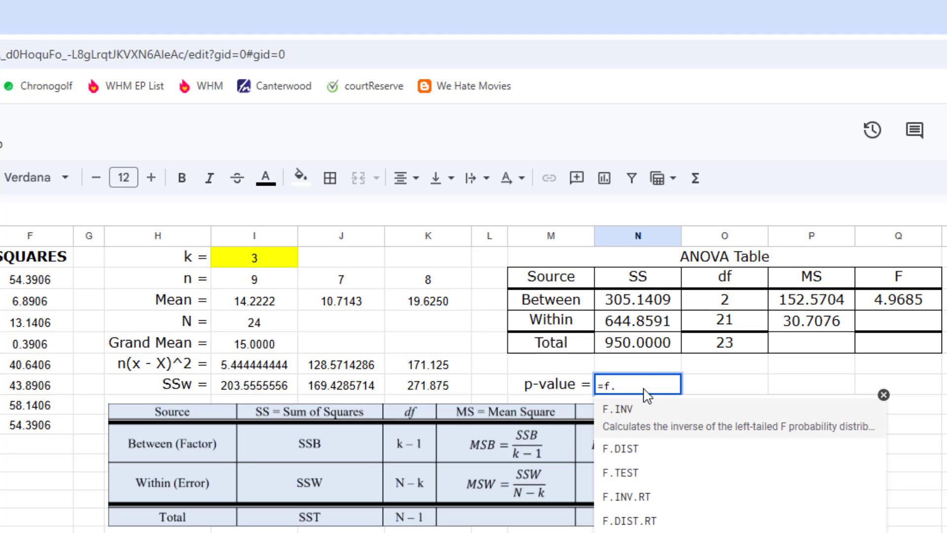
left_click(645, 525)
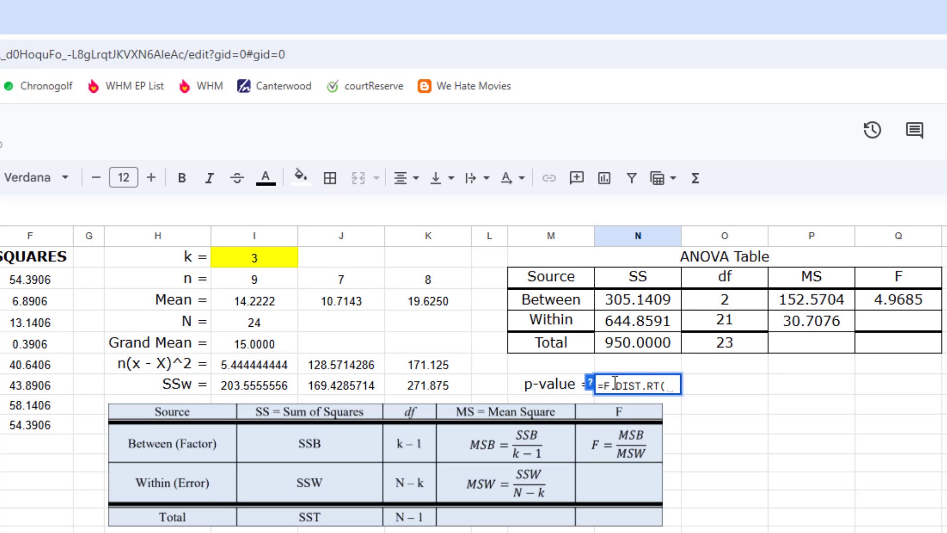
left_click(590, 383)
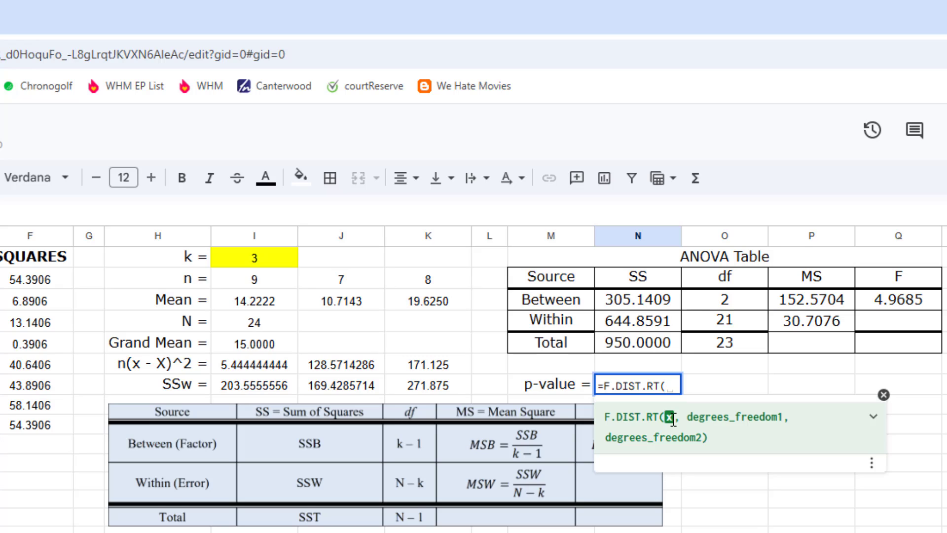
left_click(919, 301)
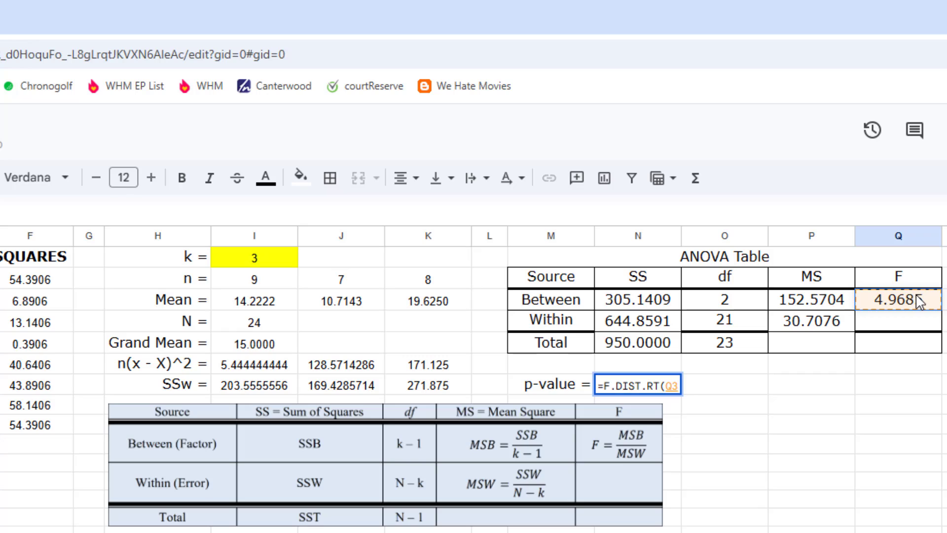
type(",")
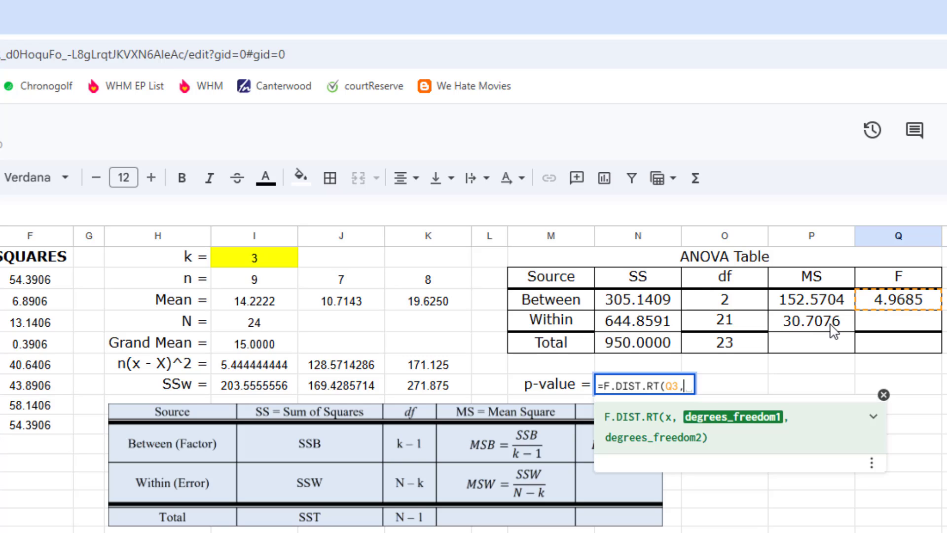
left_click(738, 305)
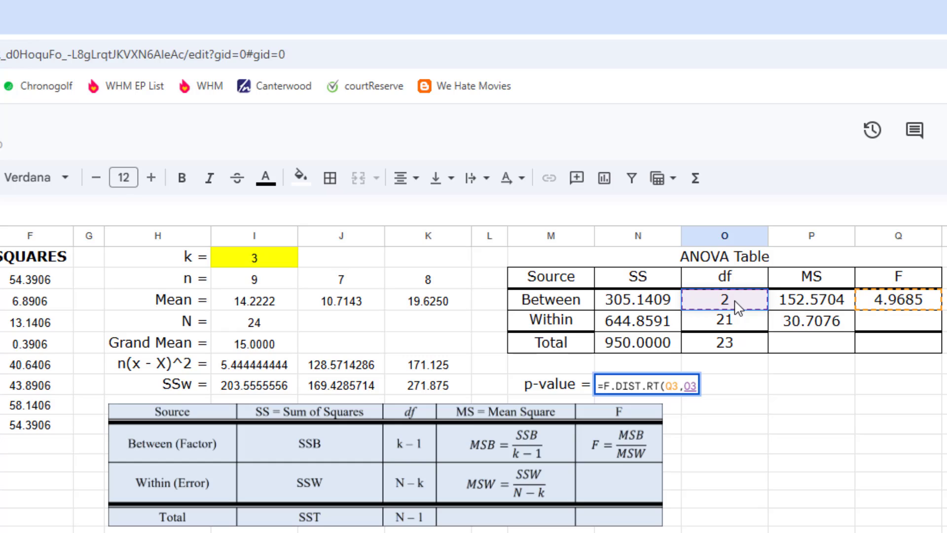
type(",")
left_click(739, 324)
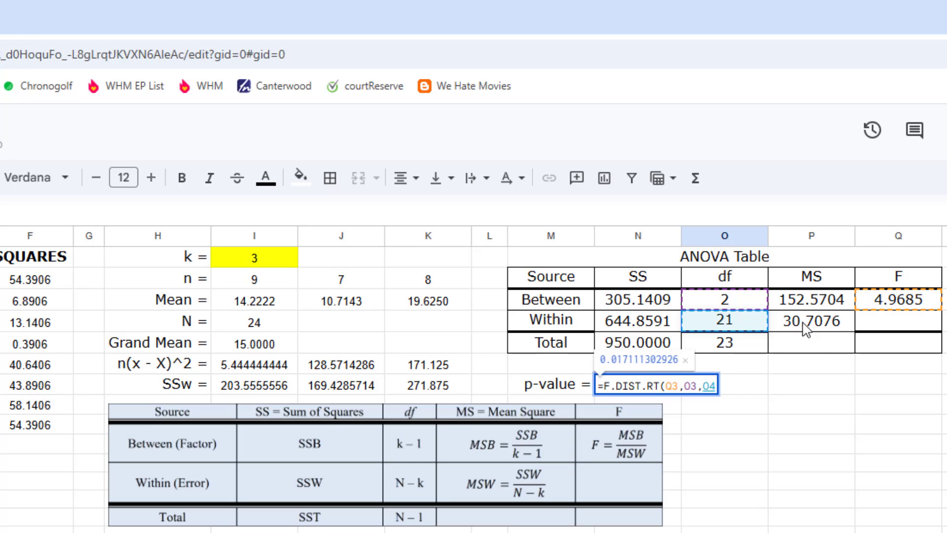
key("Return")
left_click(647, 381)
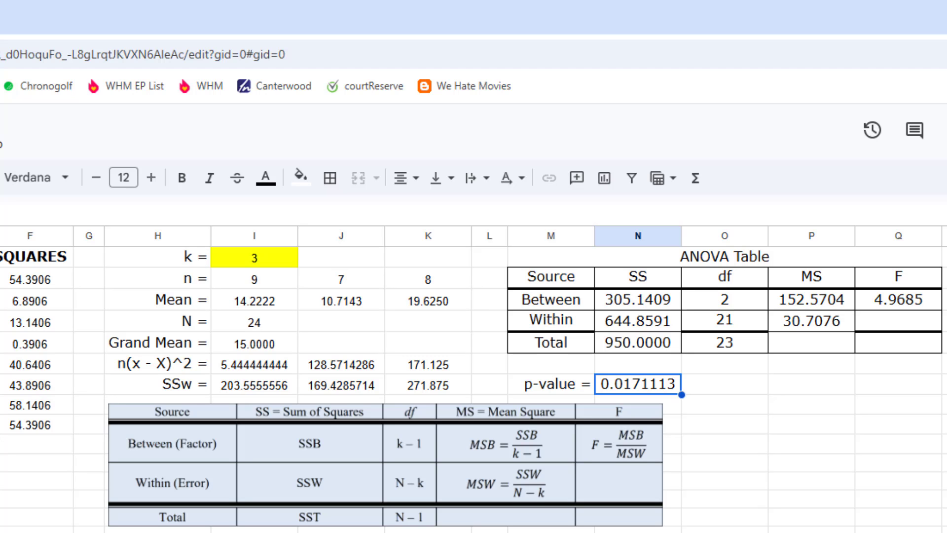
Check the significance level and requested answers in the WAMAP question, and review the group means and p-value in the spreadsheet
key("alt+Tab")
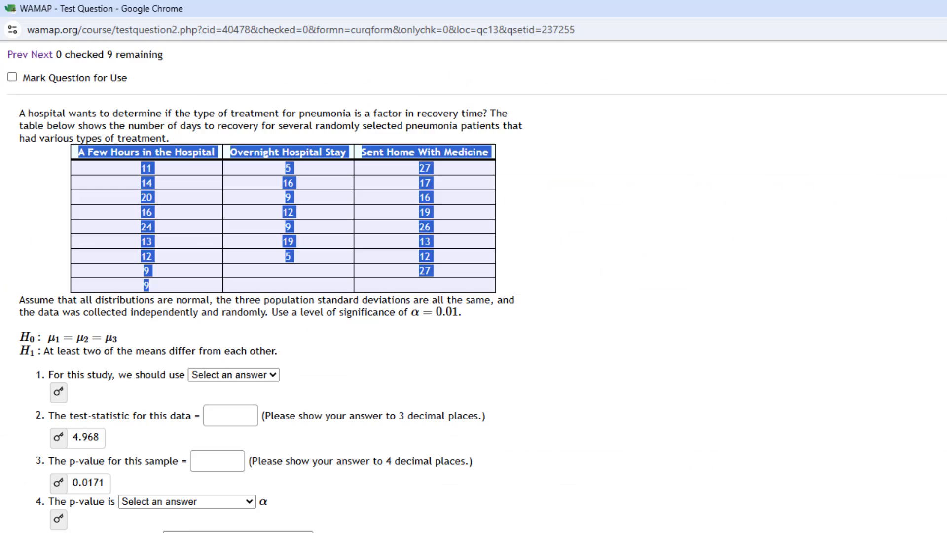
left_click(480, 315)
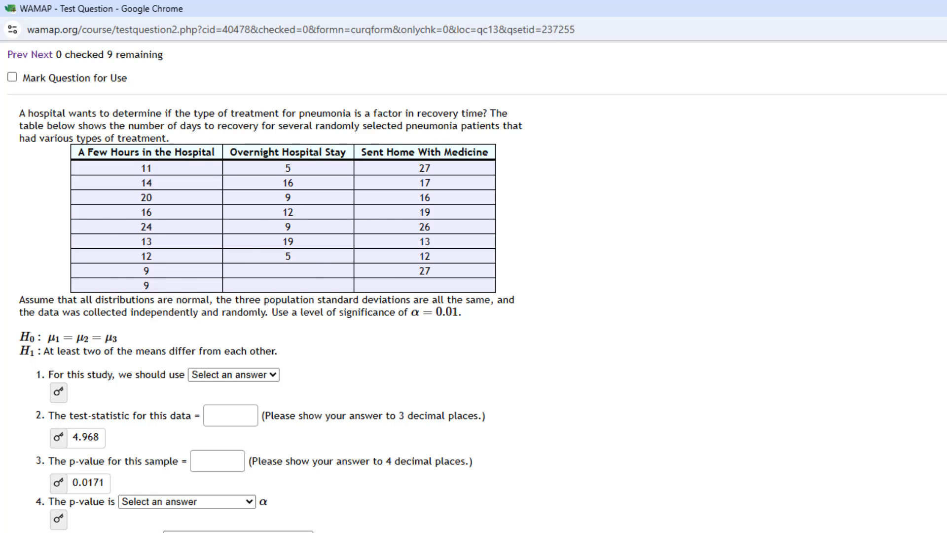
key("alt+Tab")
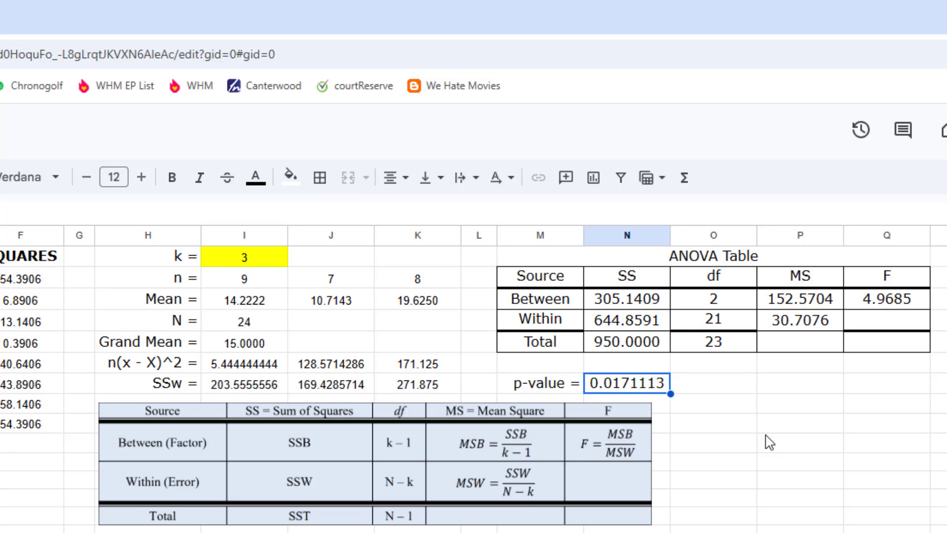
left_click(335, 307)
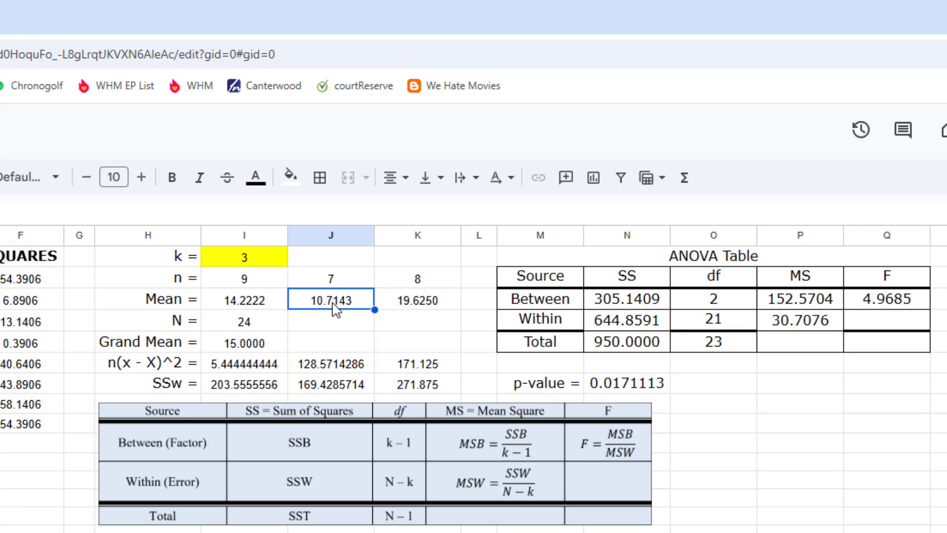
left_click(244, 302)
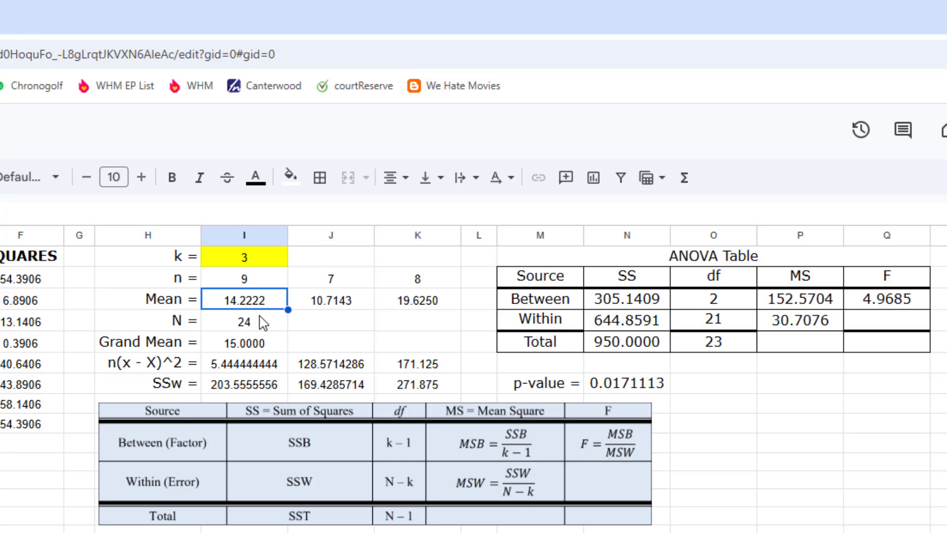
left_click(432, 306)
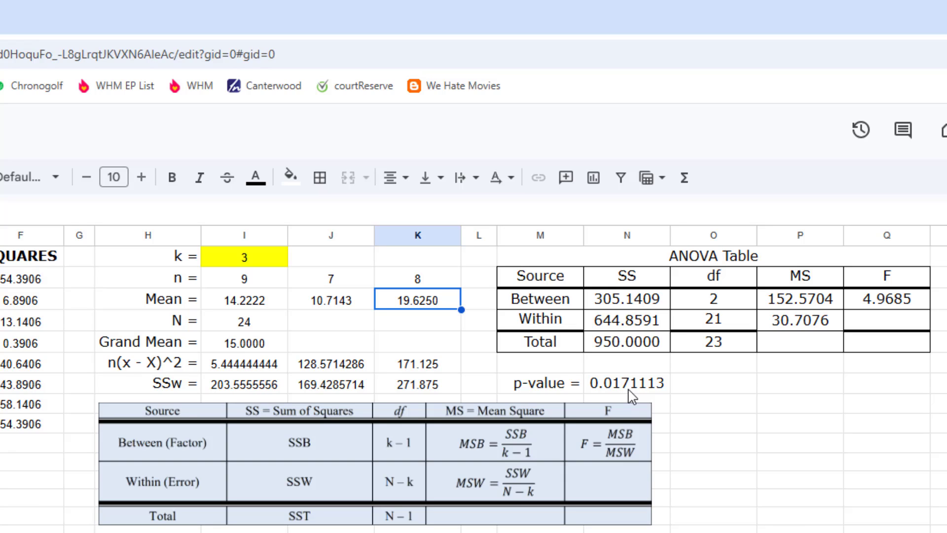
left_click(629, 390)
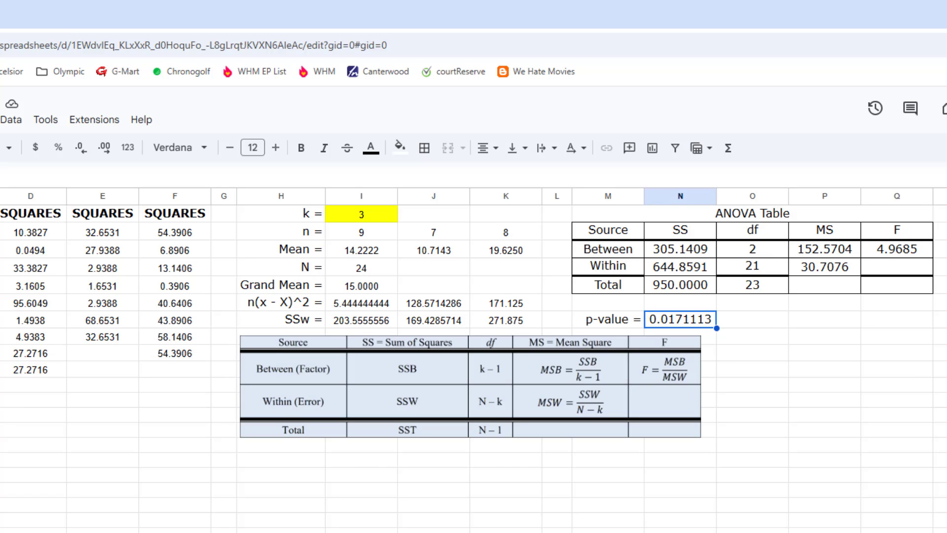
Examine the SQUARES columns, the group statistics in column K, and the N and Grand Mean formulas for their column ranges
left_click(5, 197)
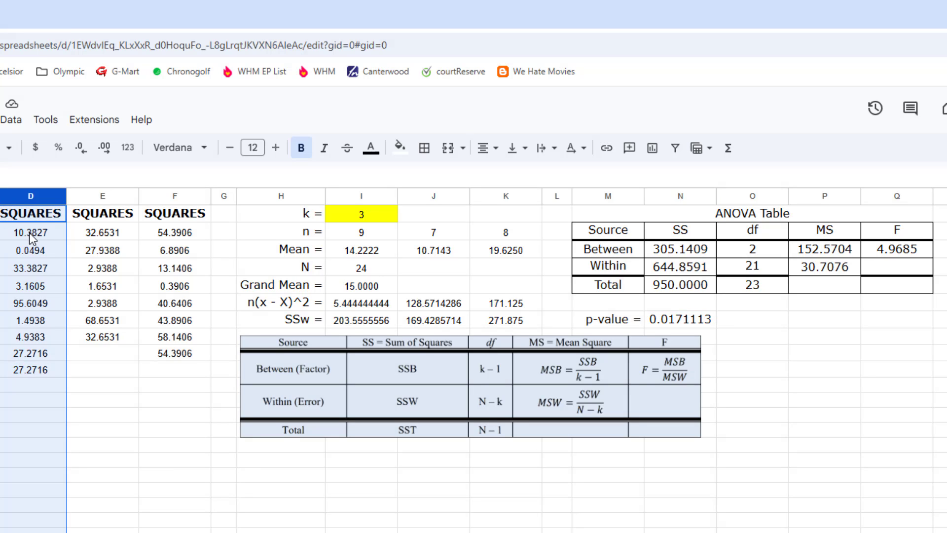
left_click(223, 195)
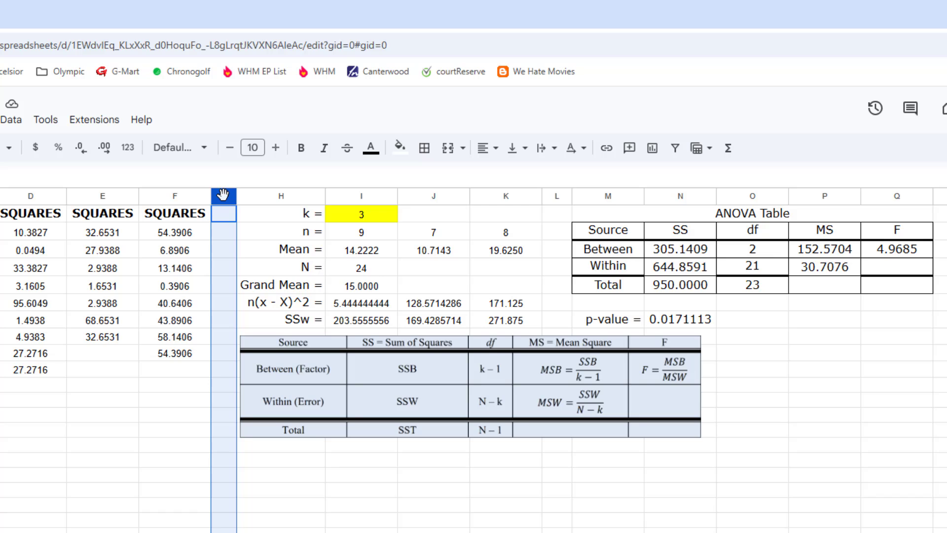
left_click_drag(182, 228, 165, 377)
left_click(183, 231)
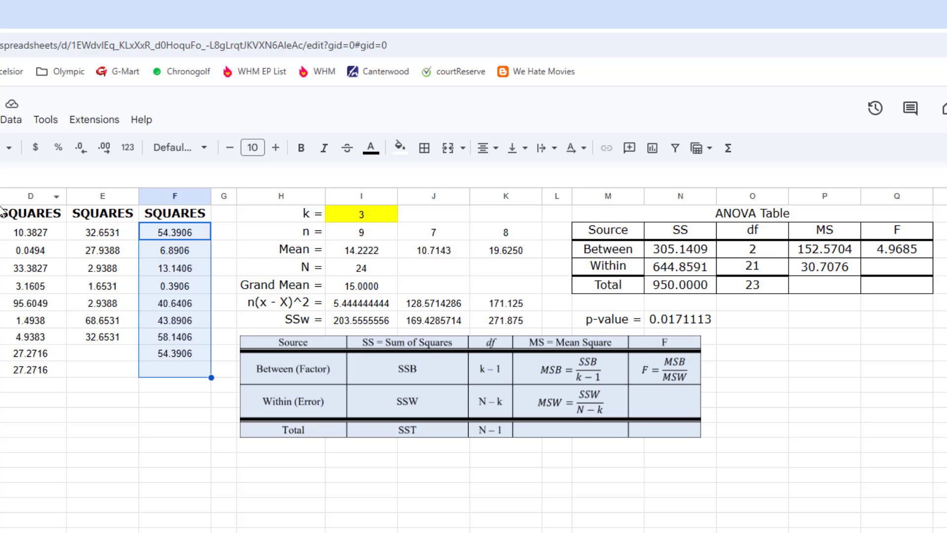
left_click(504, 251)
left_click_drag(517, 229, 511, 312)
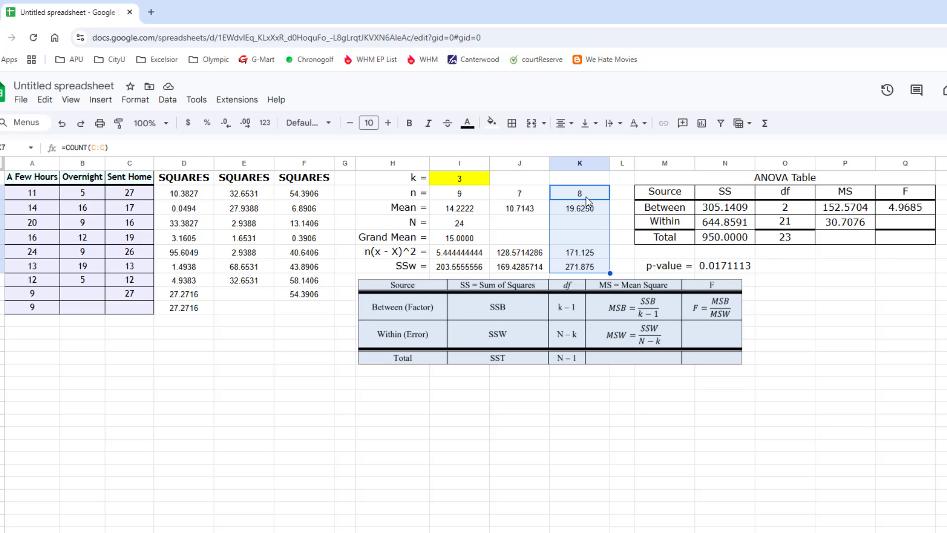
left_click(466, 224)
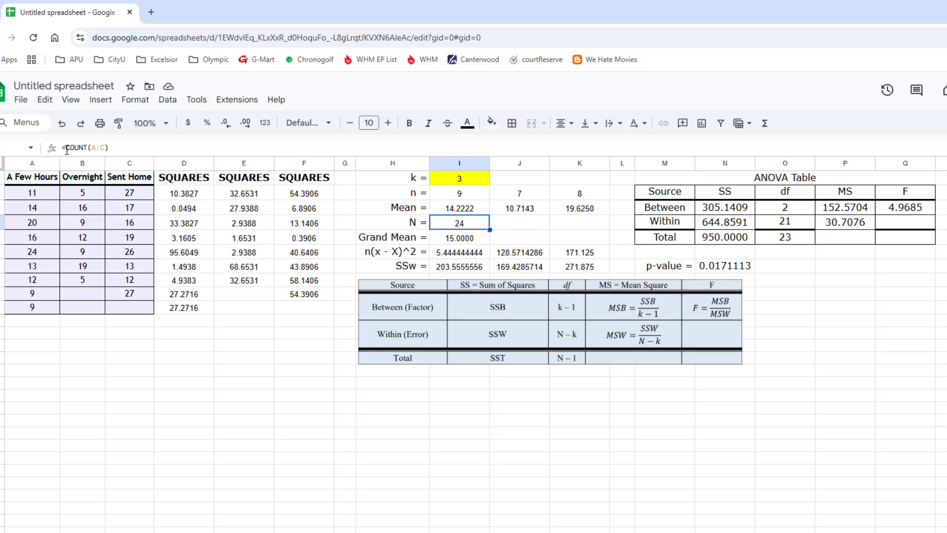
left_click(462, 240)
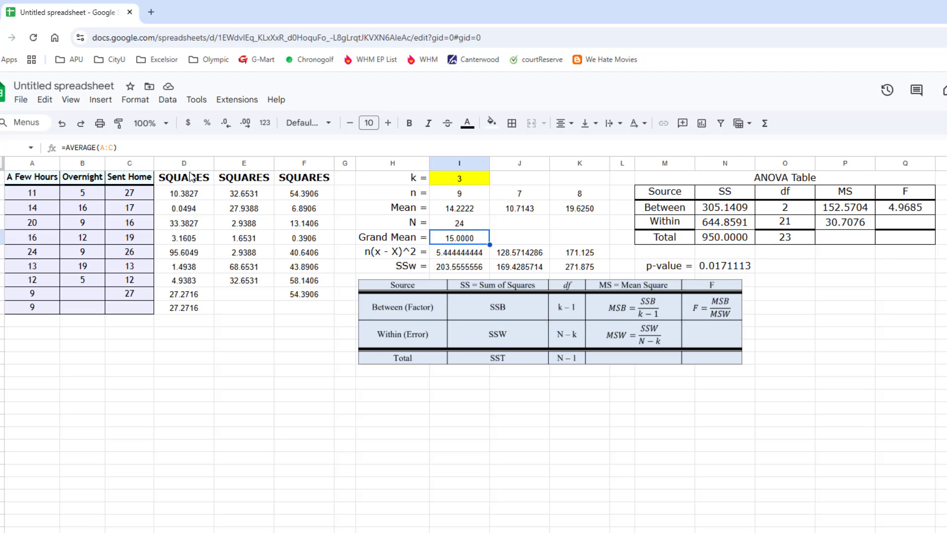
left_click(82, 161)
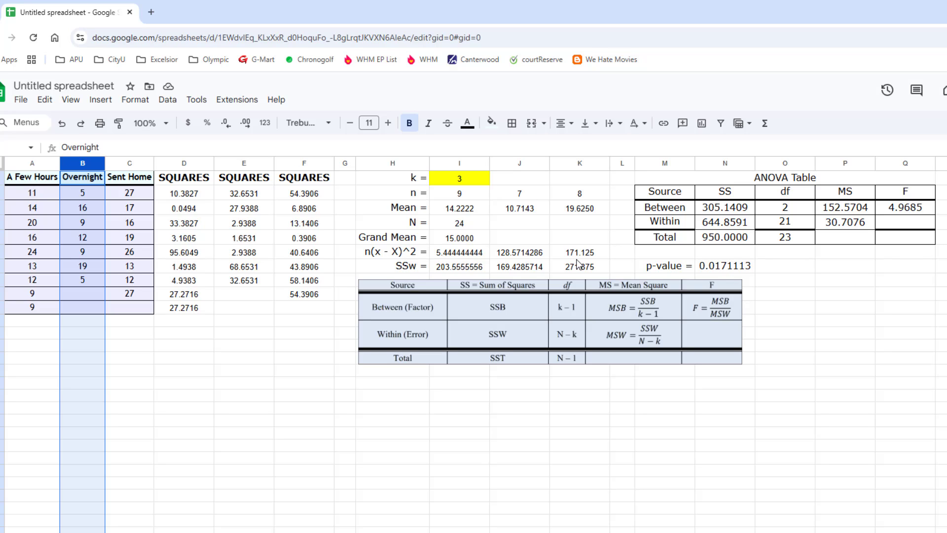
left_click(462, 226)
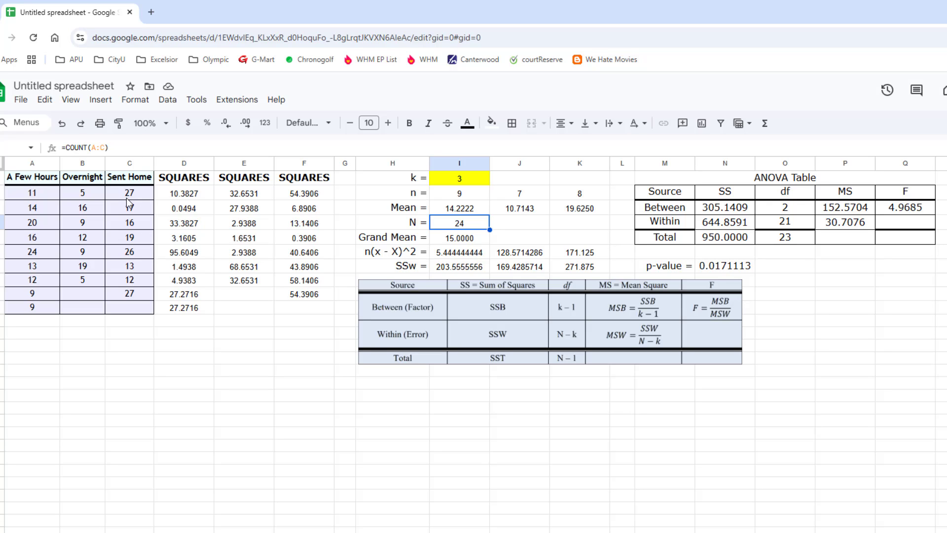
Insert one empty column between the Overnight and Sent Home data columns
left_click(113, 162)
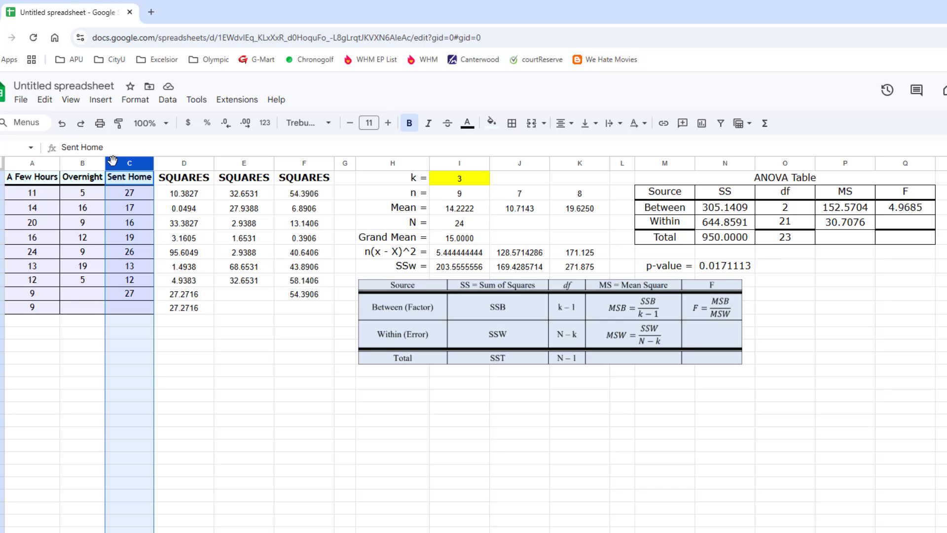
key("alt+i")
key("c")
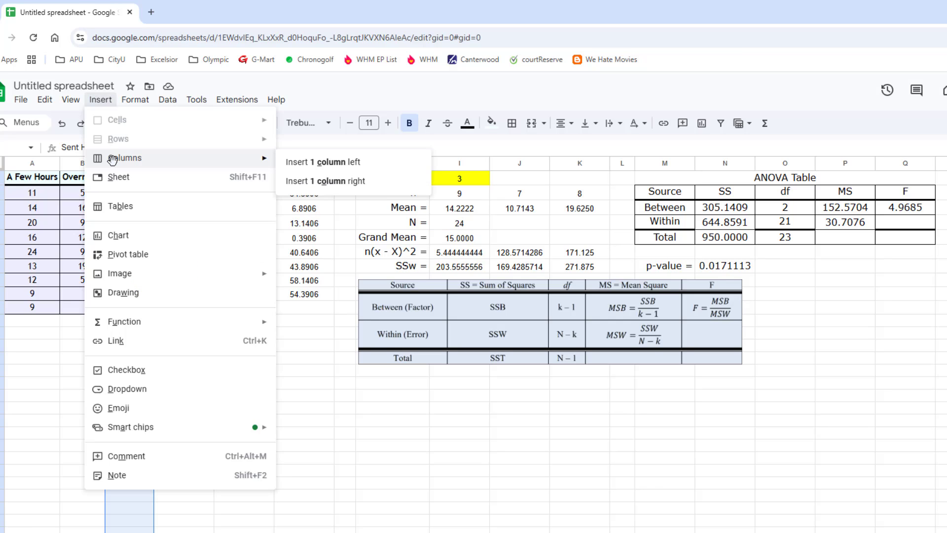
left_click(334, 169)
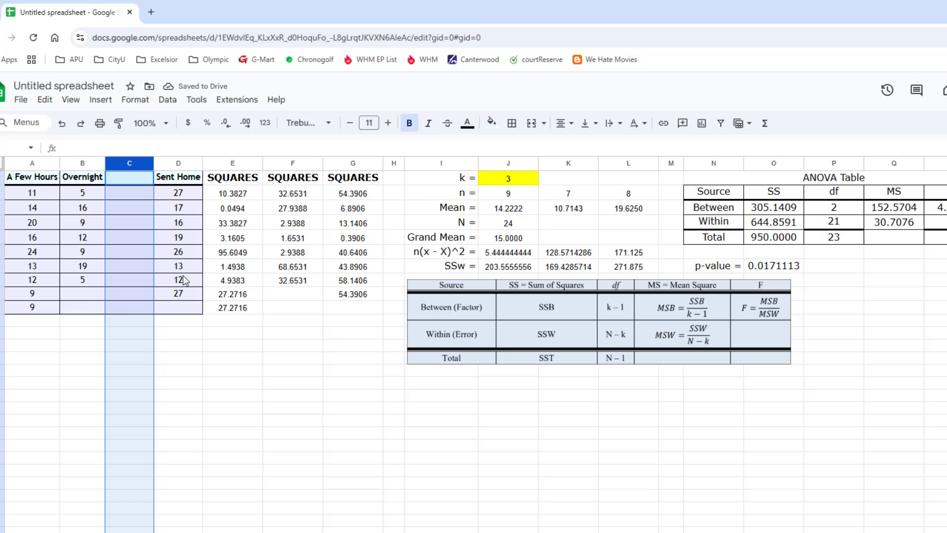
Examine the Grand Mean, Mean, N and Sent Home SQUARES formulas to check their references against the inserted data column
left_click(506, 242)
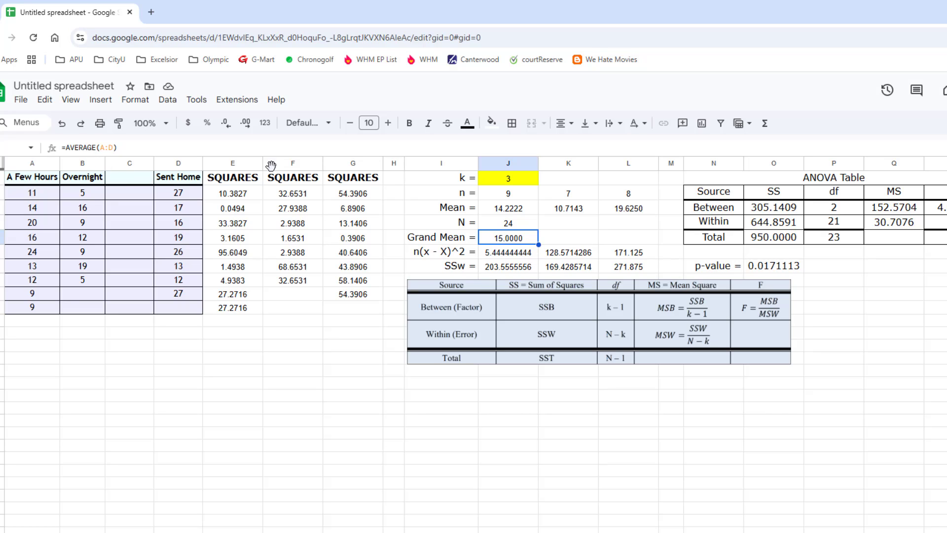
left_click(345, 163)
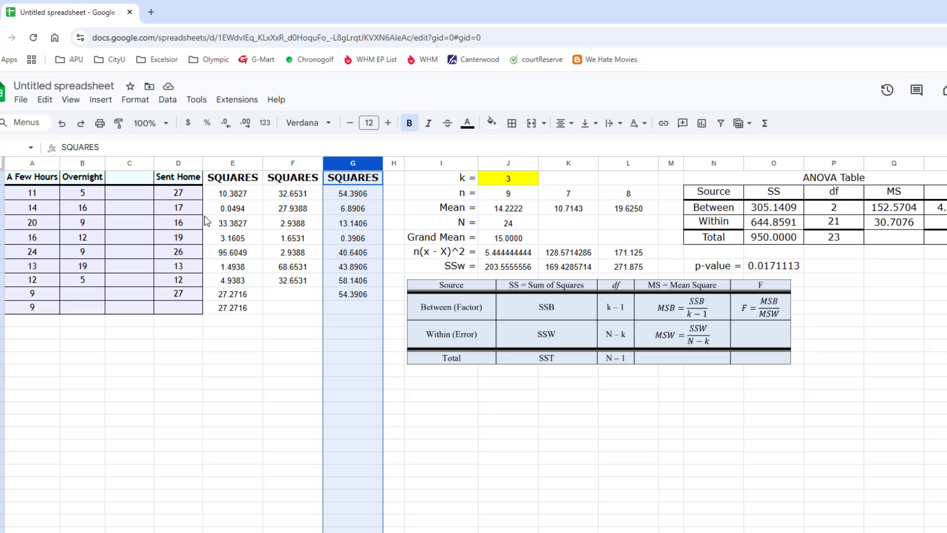
left_click(352, 197)
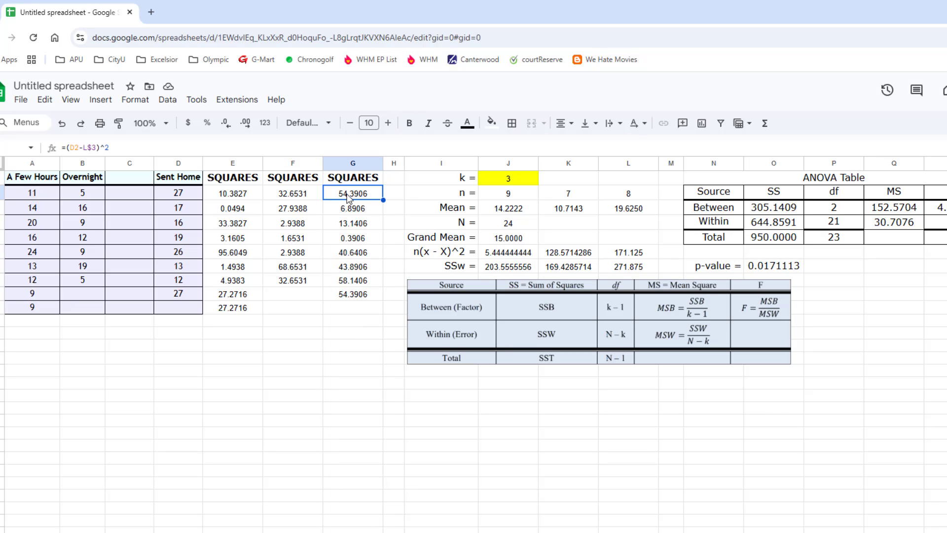
left_click(191, 198)
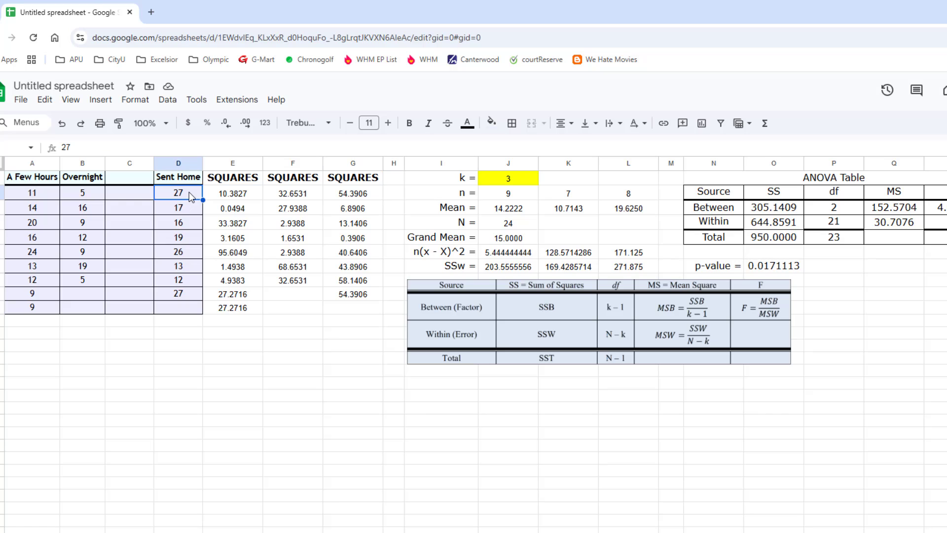
left_click(124, 196)
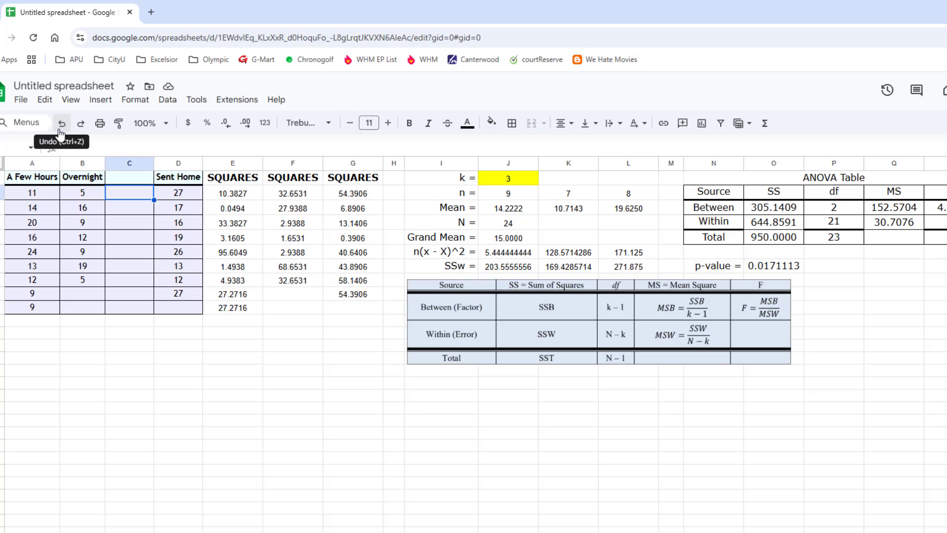
left_click(517, 213)
left_click(518, 227)
left_click(521, 239)
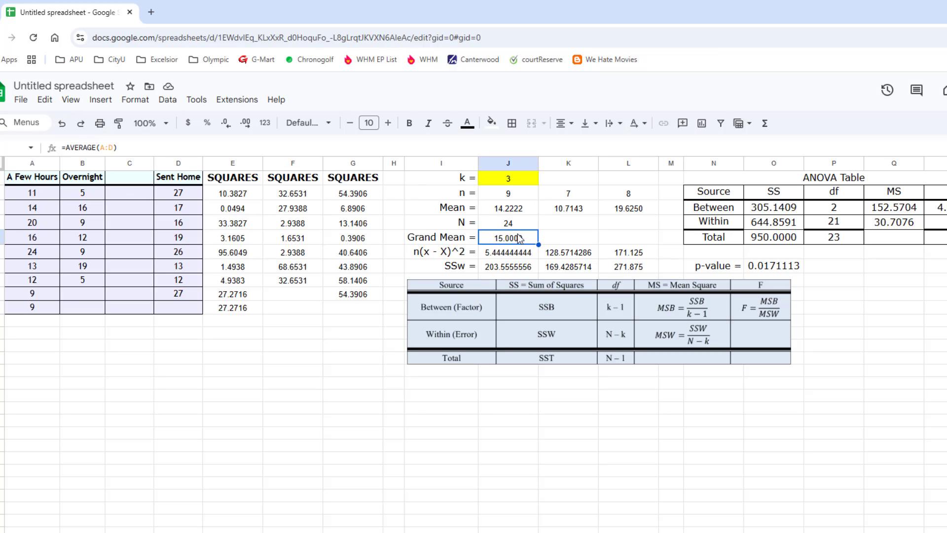